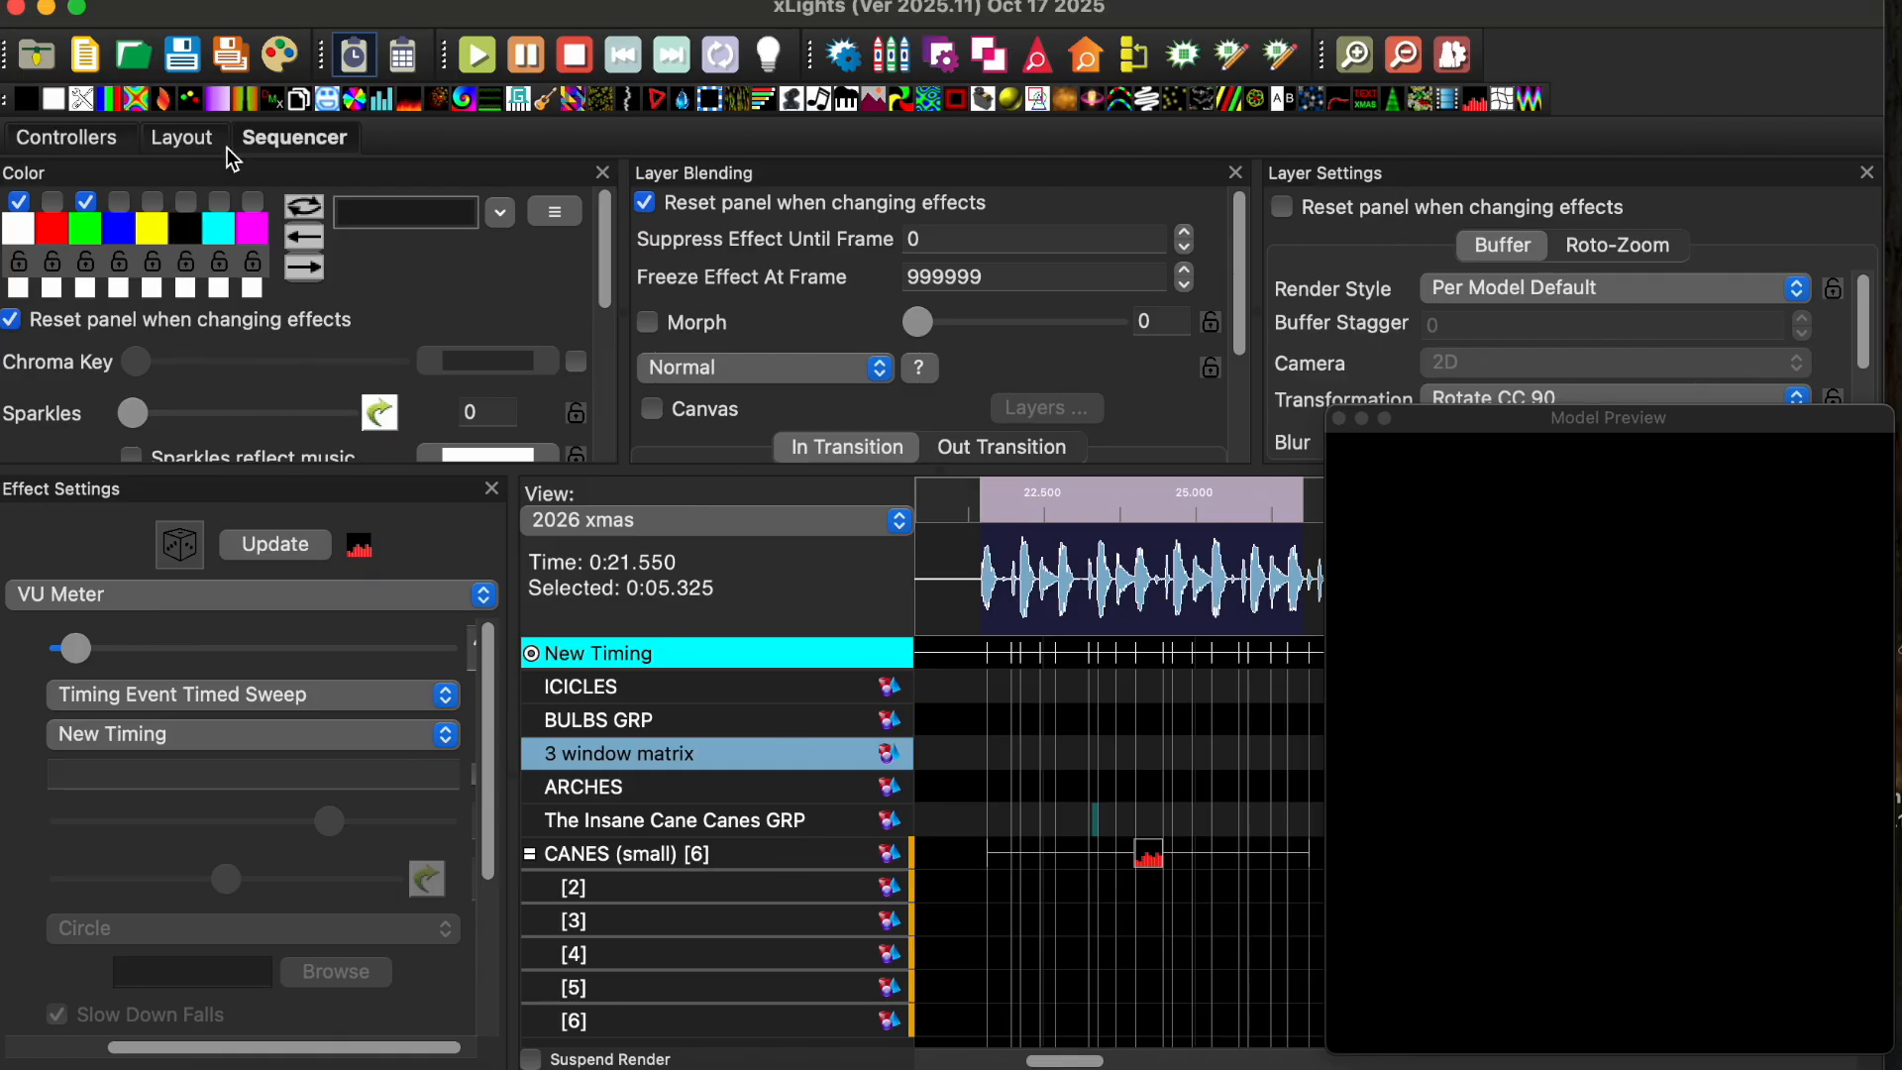
Step: Examine the six small candy cane models in the layout, and return to the sequence
{"action": "left_click", "coordinate": [198, 140]}
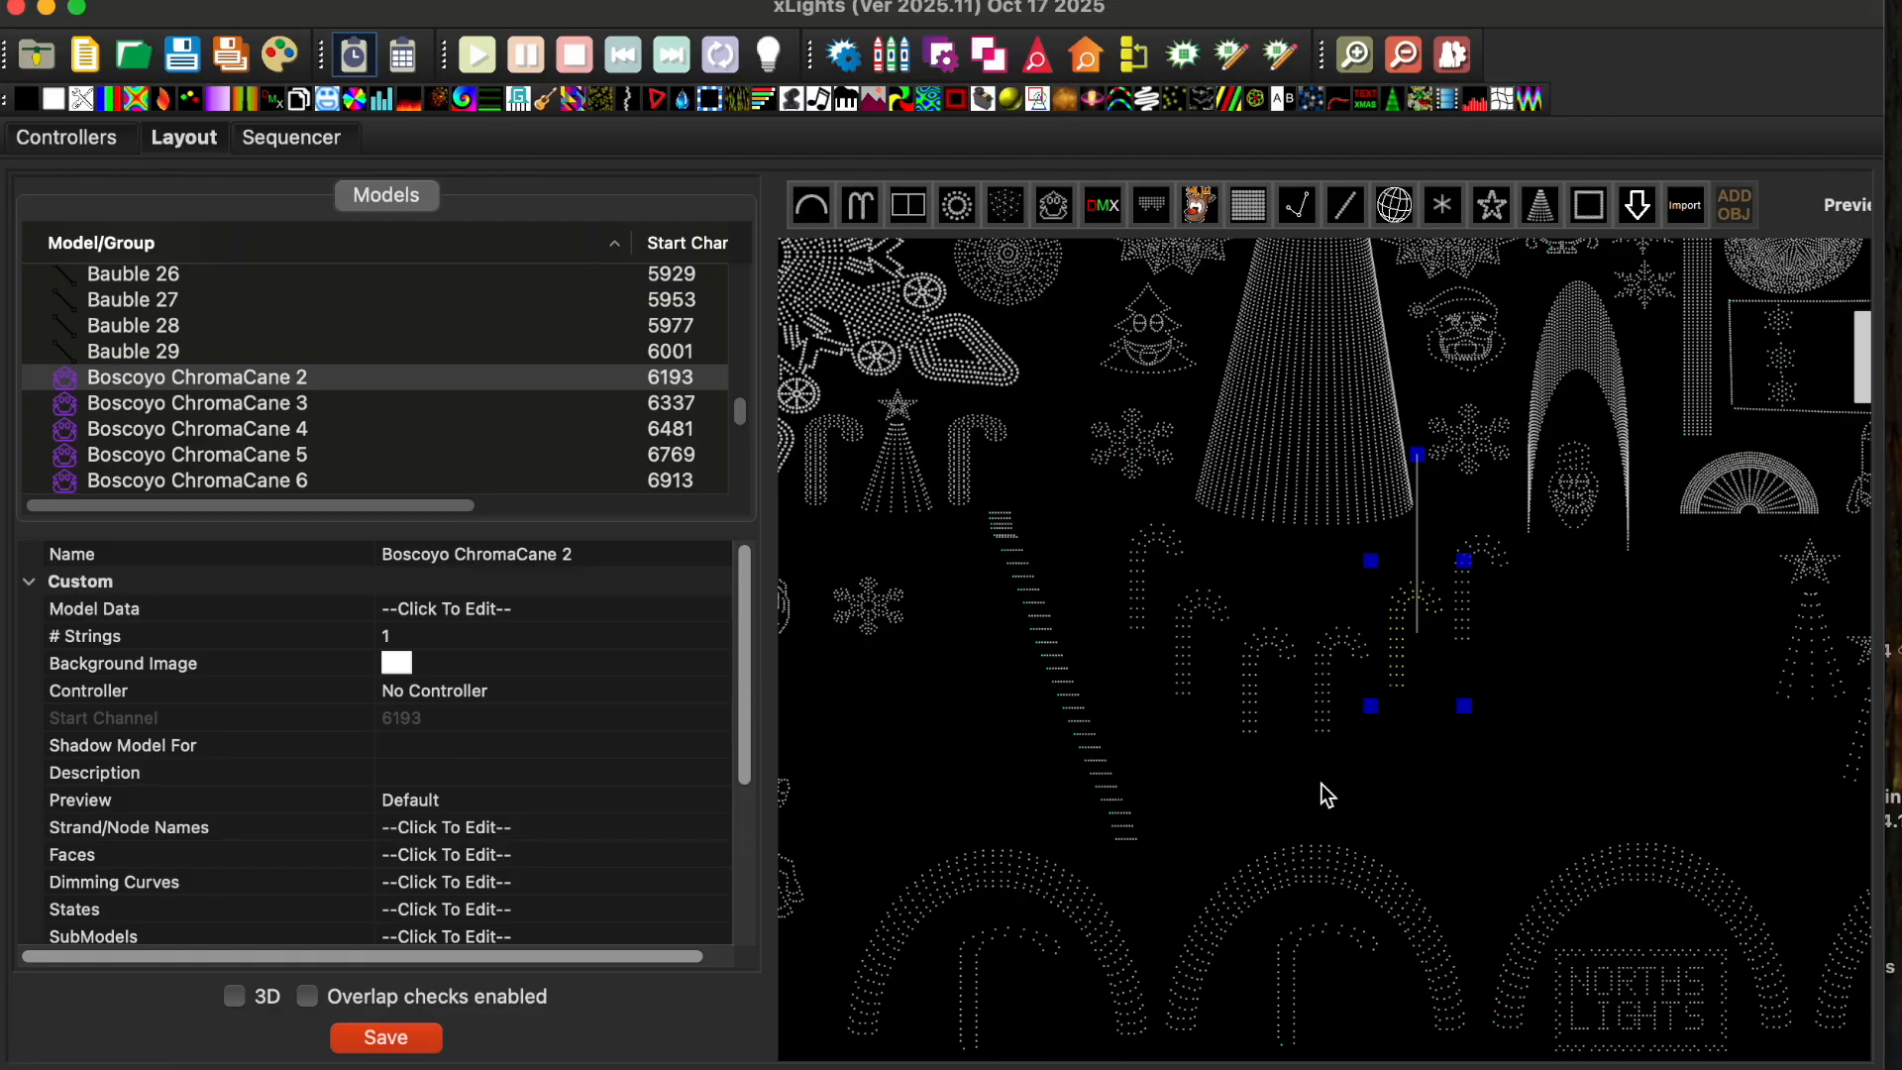
{"action": "scroll", "coordinate": [1347, 675], "scroll_direction": "down", "scroll_amount": 4}
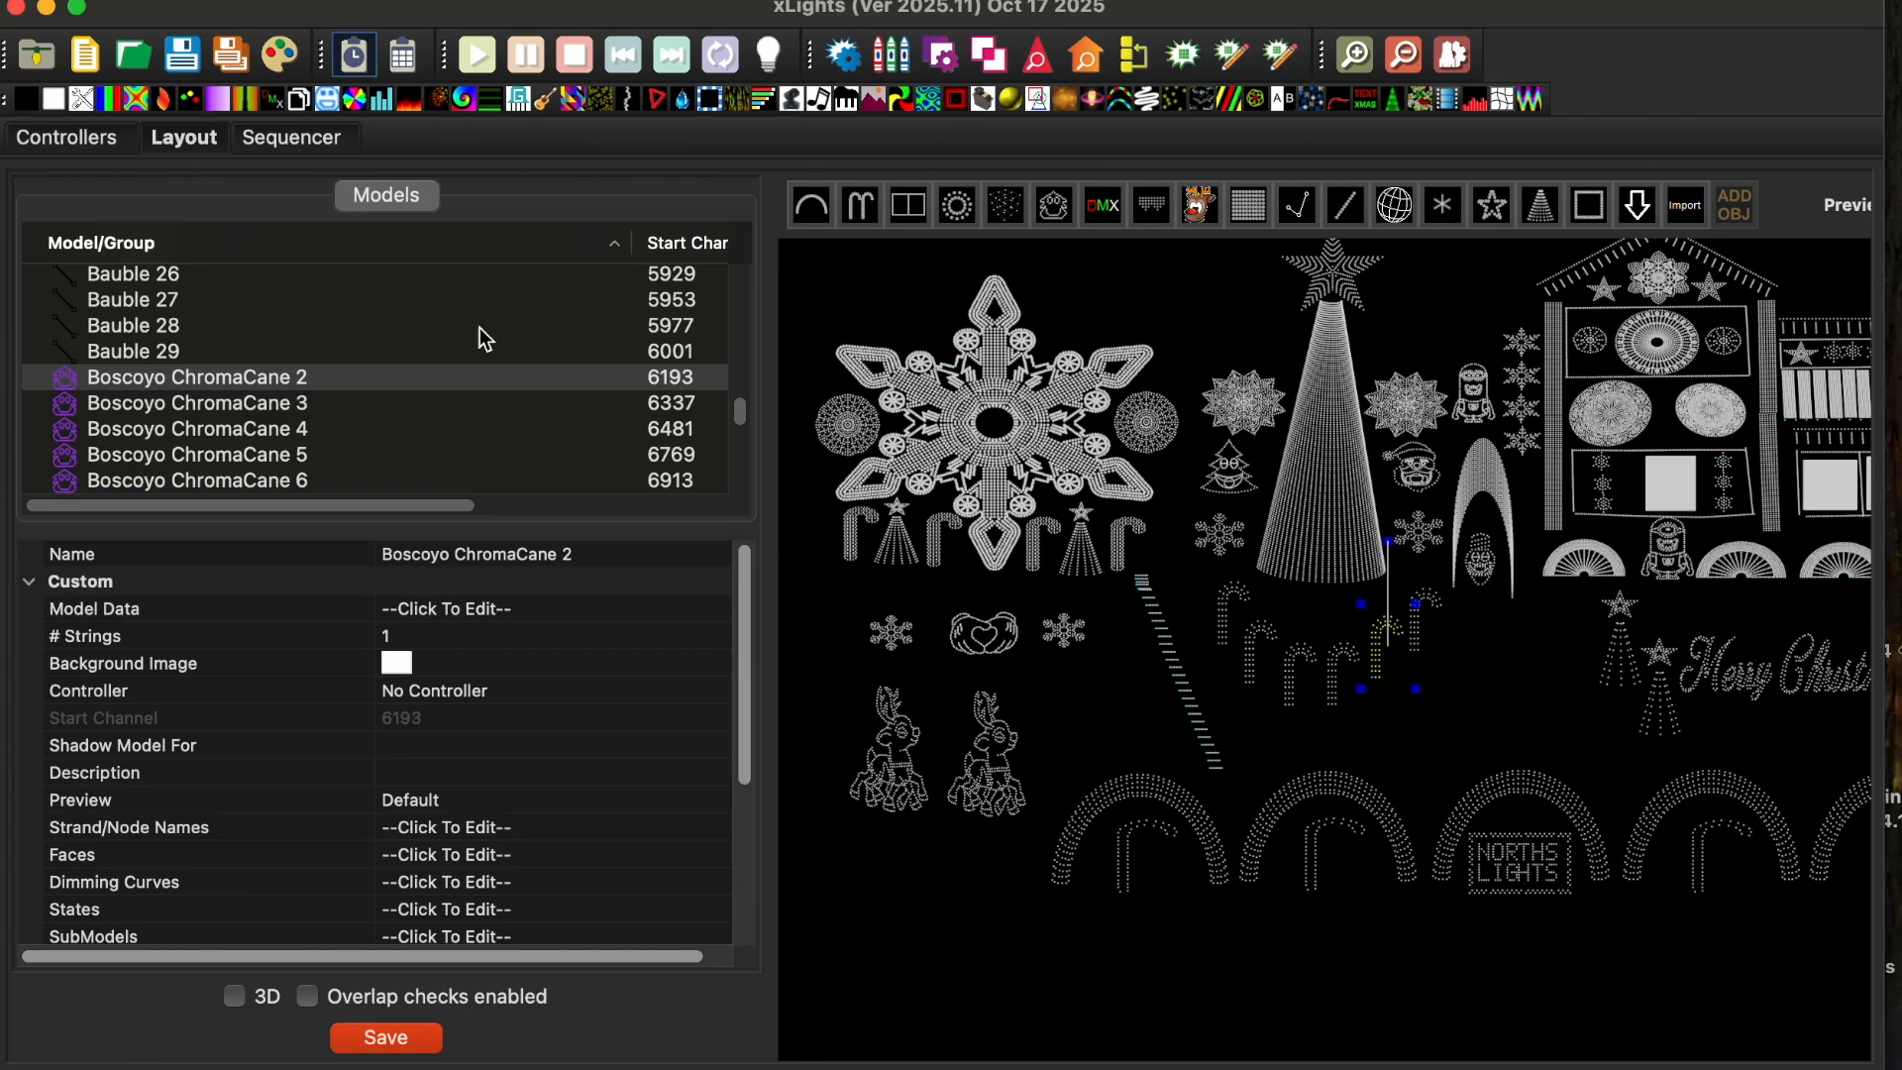
{"action": "left_click", "coordinate": [300, 139]}
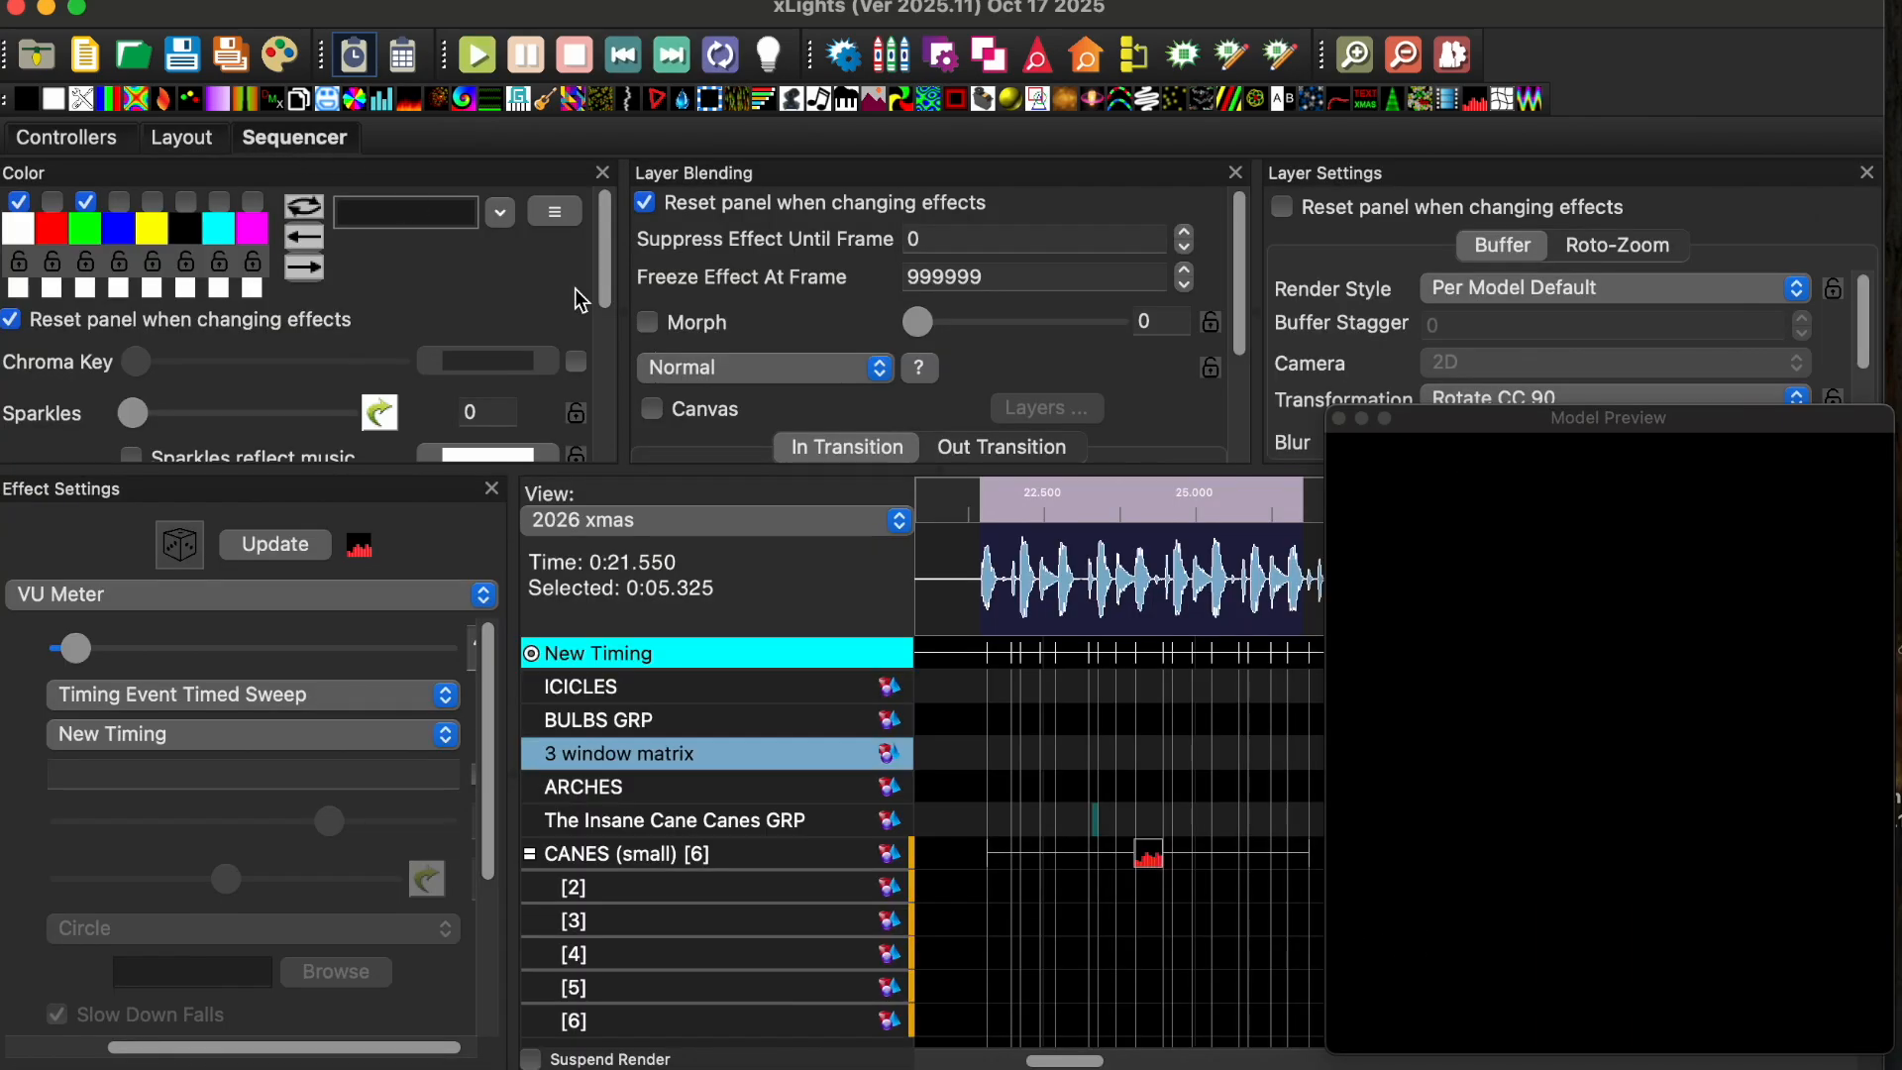
Step: Review the VU Meter type options on the CANES (small) effect, keeping Timing Event Timed Sweep
{"action": "left_click", "coordinate": [1150, 862]}
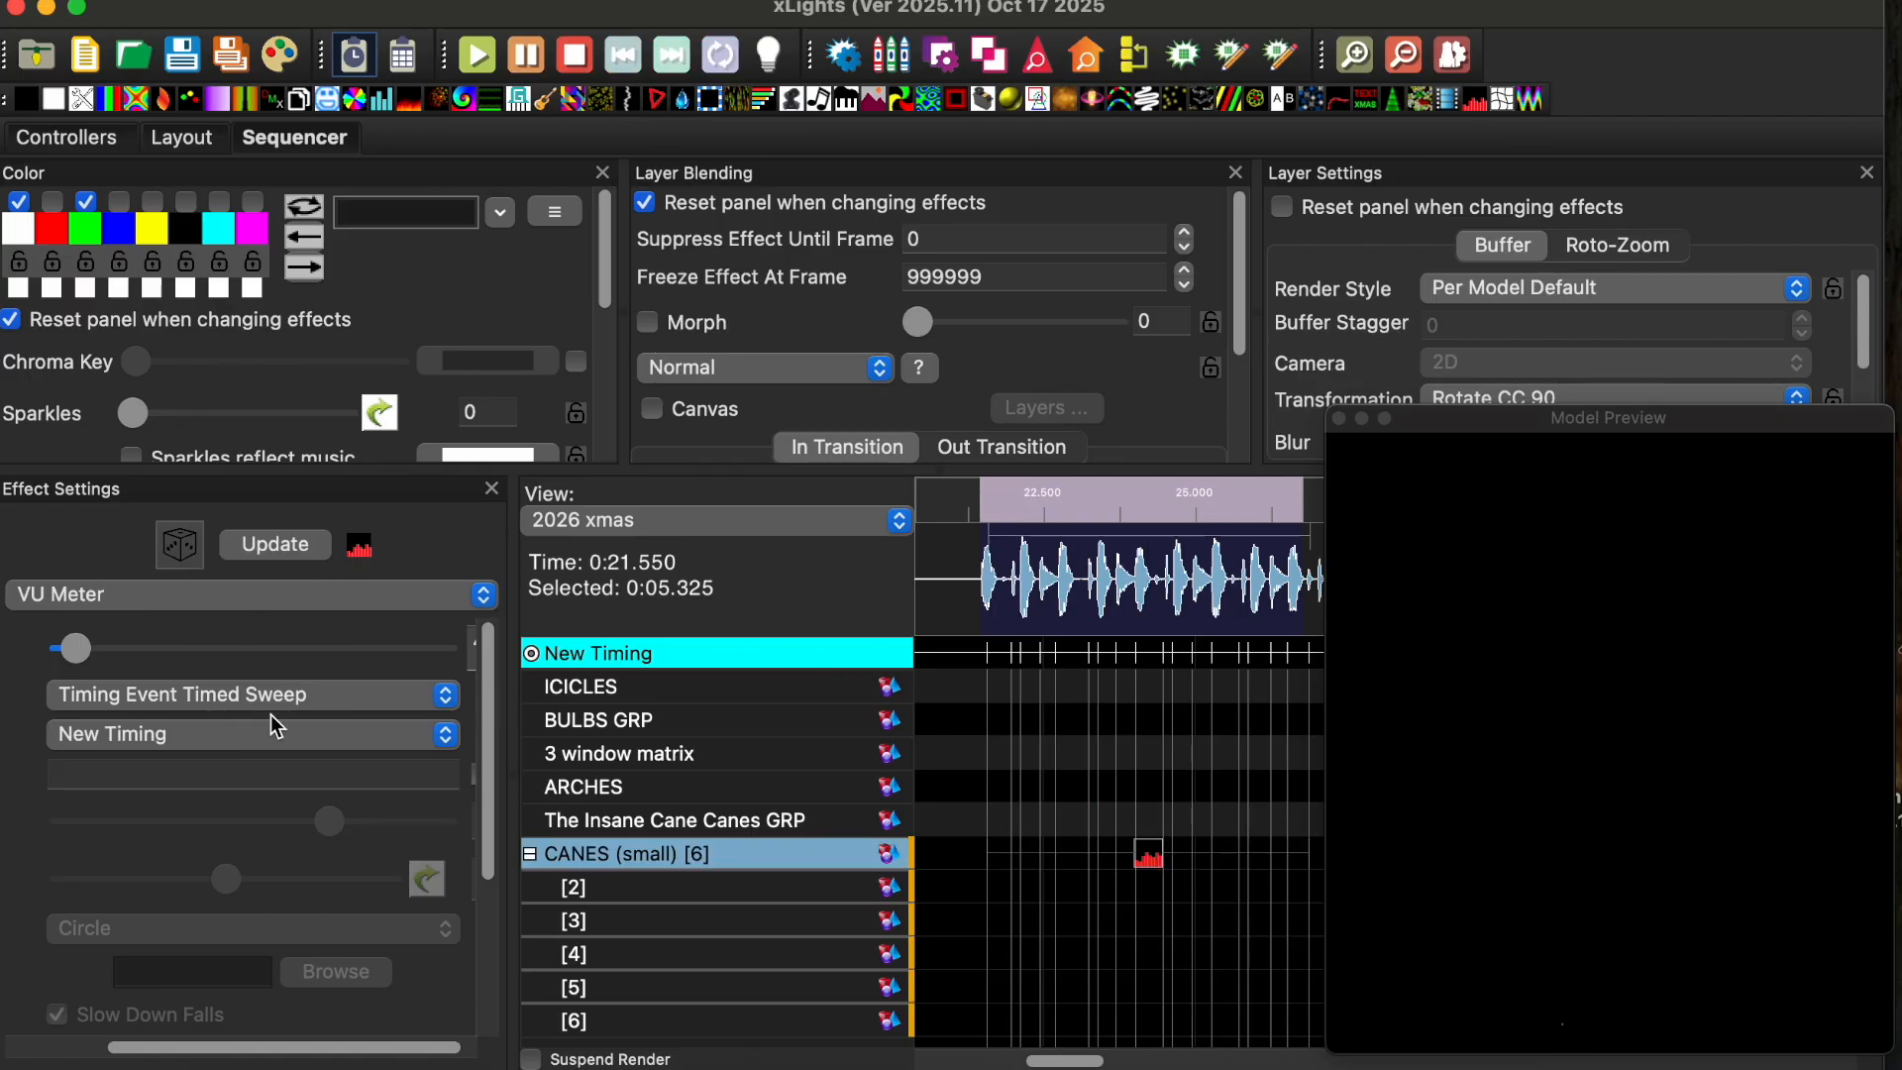
{"action": "left_click", "coordinate": [329, 704]}
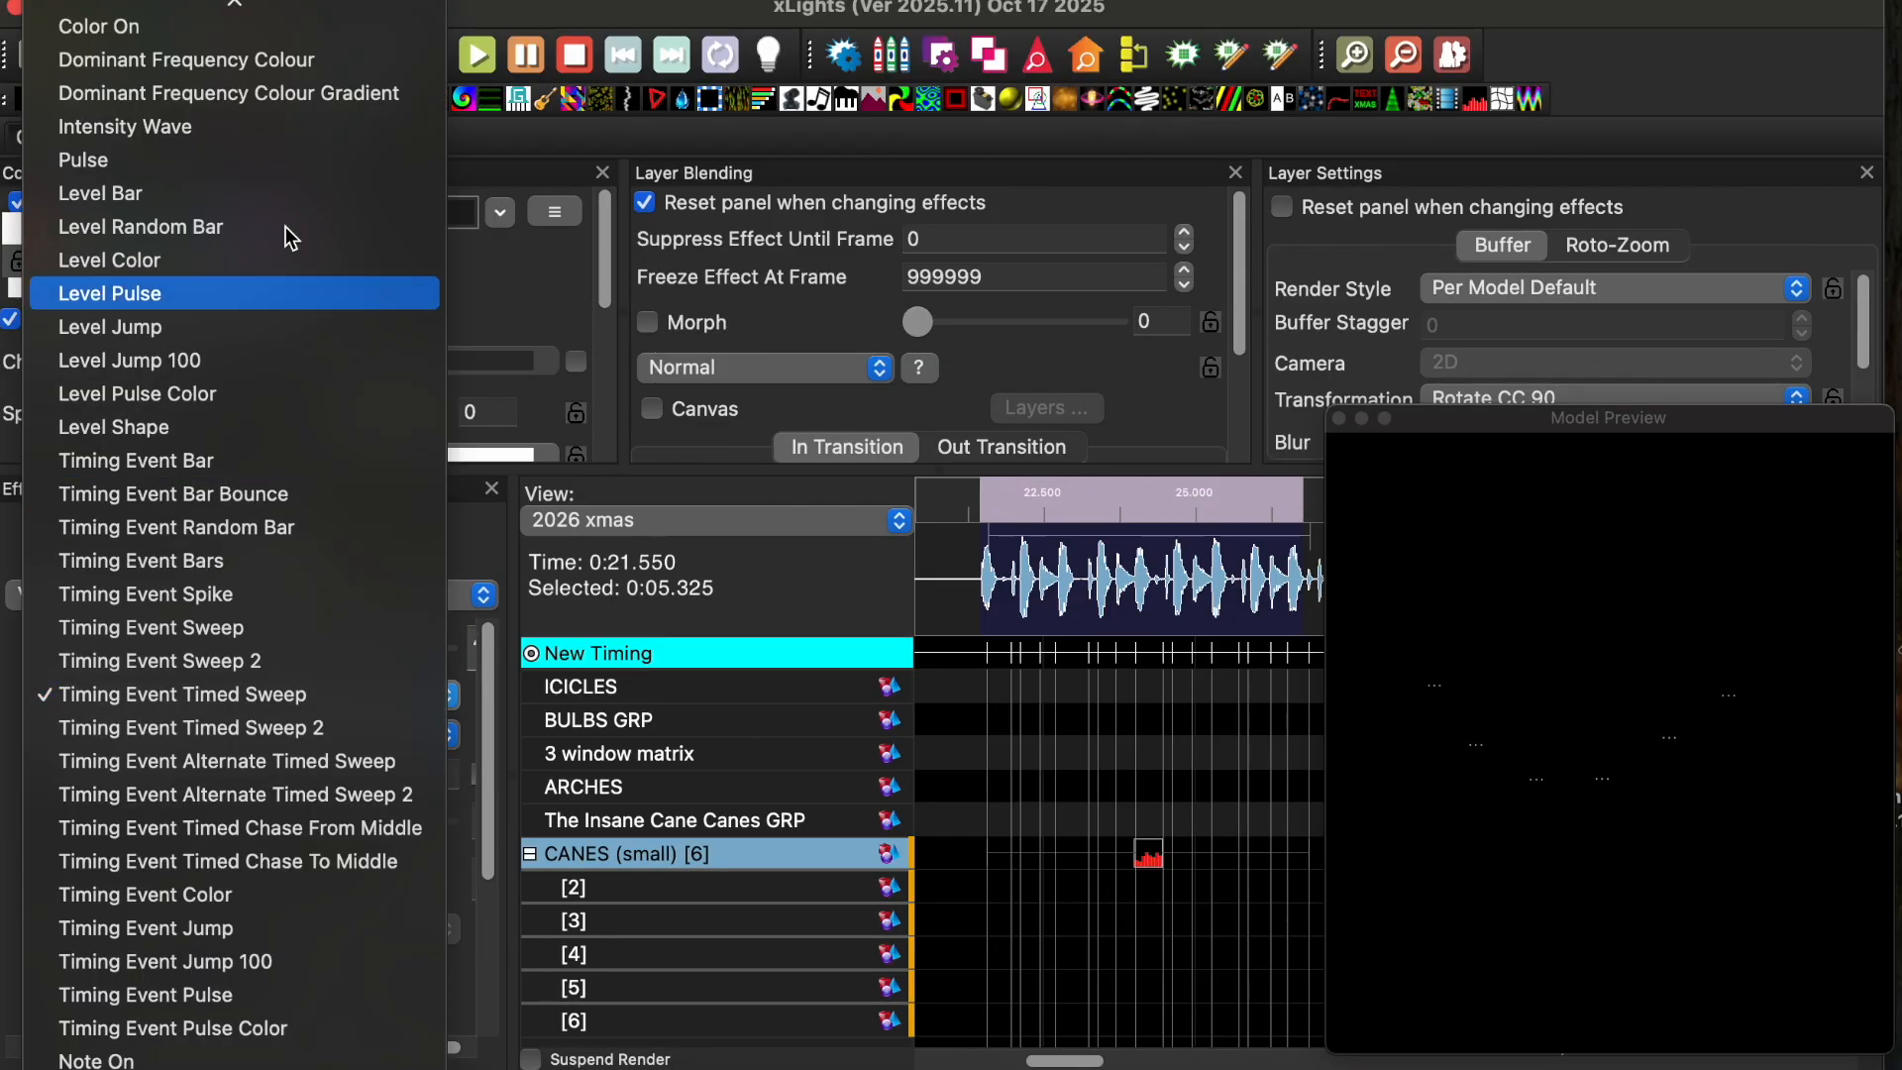
{"action": "left_click", "coordinate": [275, 700]}
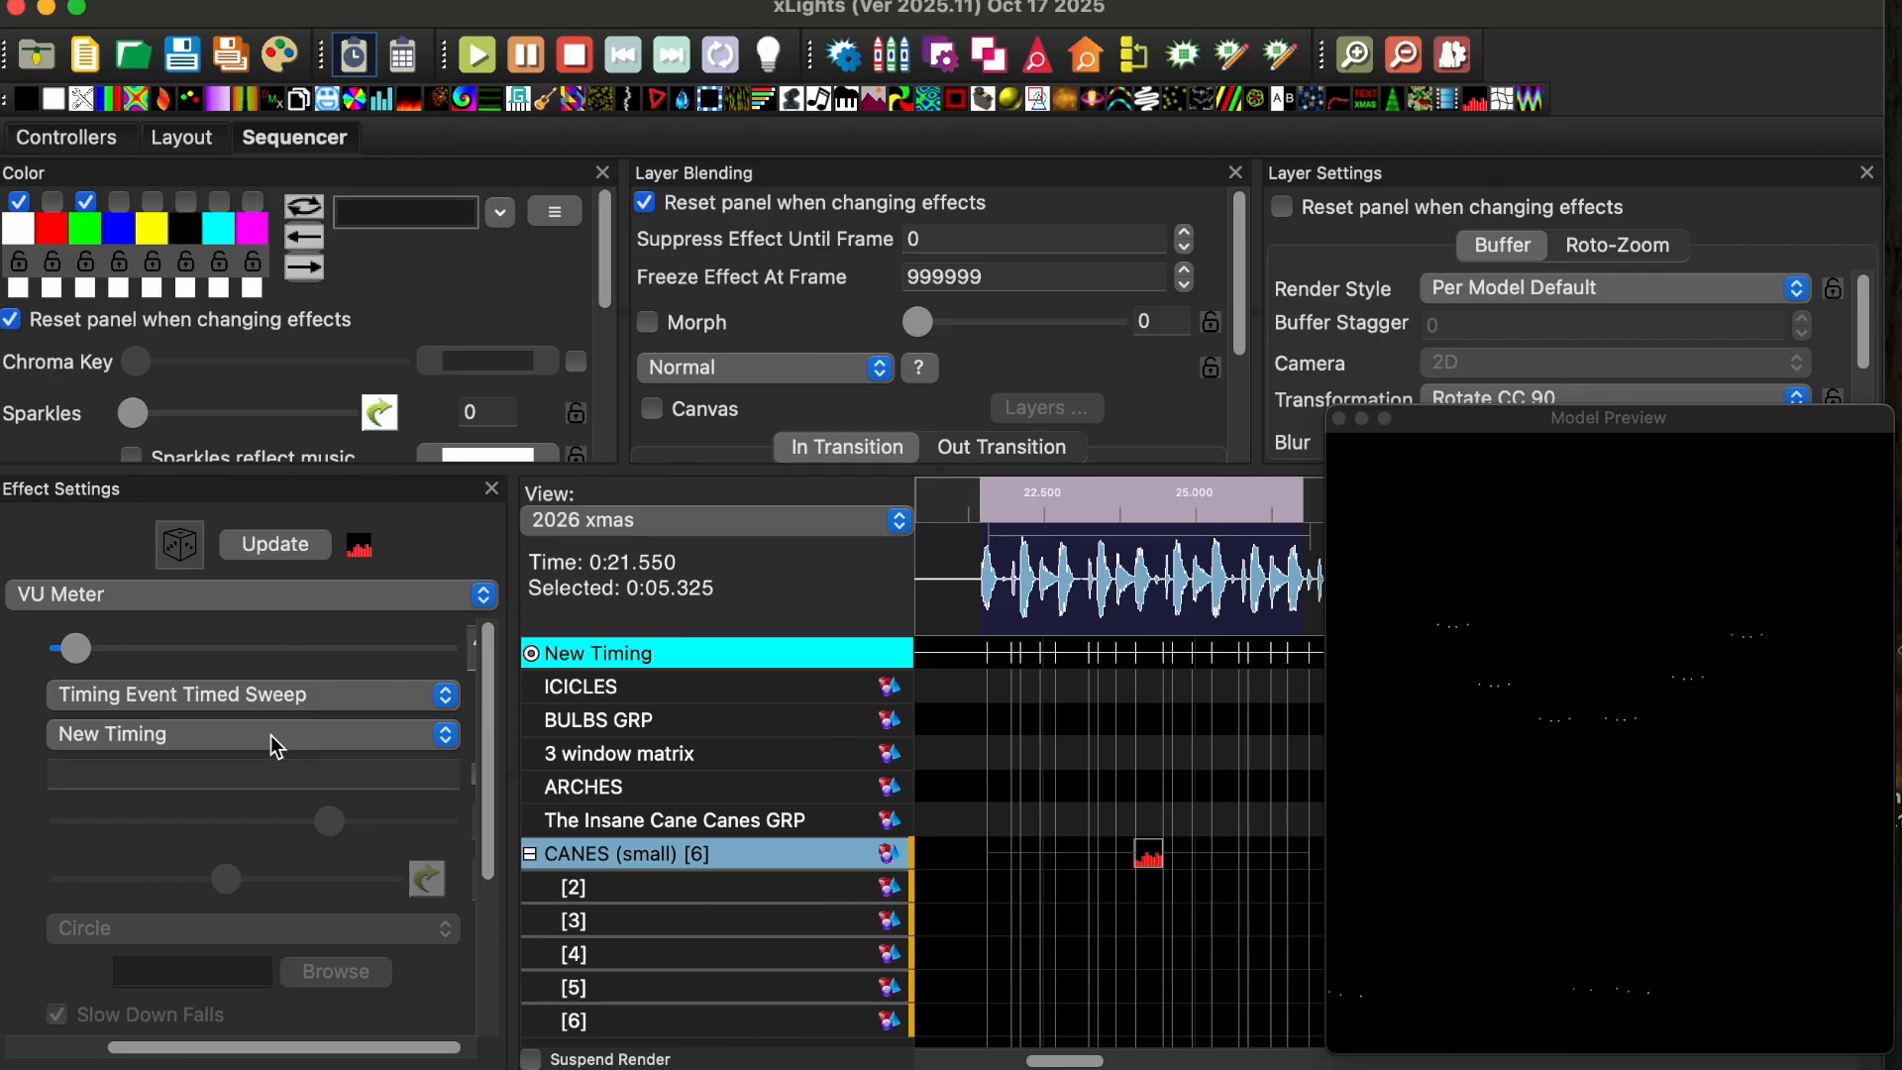
Step: Try the Default render style on the CANES (small) effect, and set it back to Per Model Default
{"action": "left_click", "coordinate": [1607, 289]}
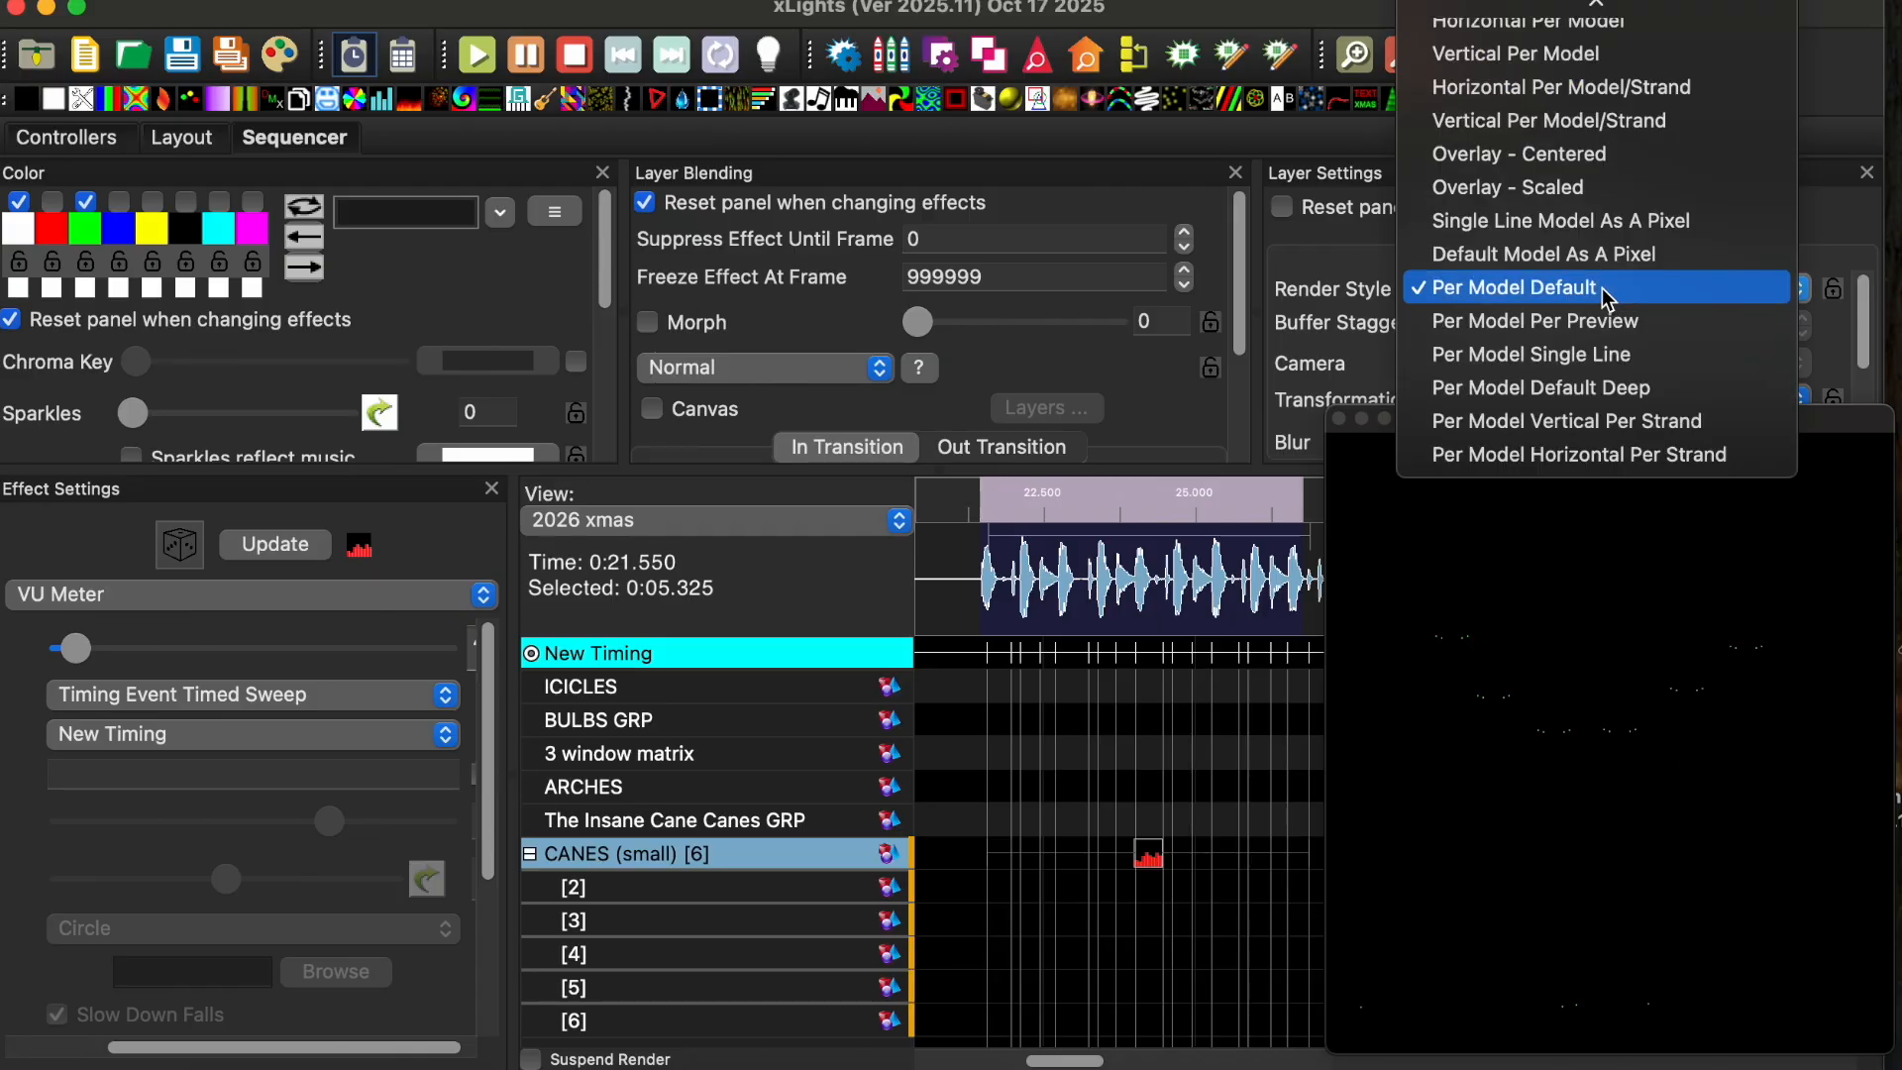
{"action": "left_click", "coordinate": [1496, 24]}
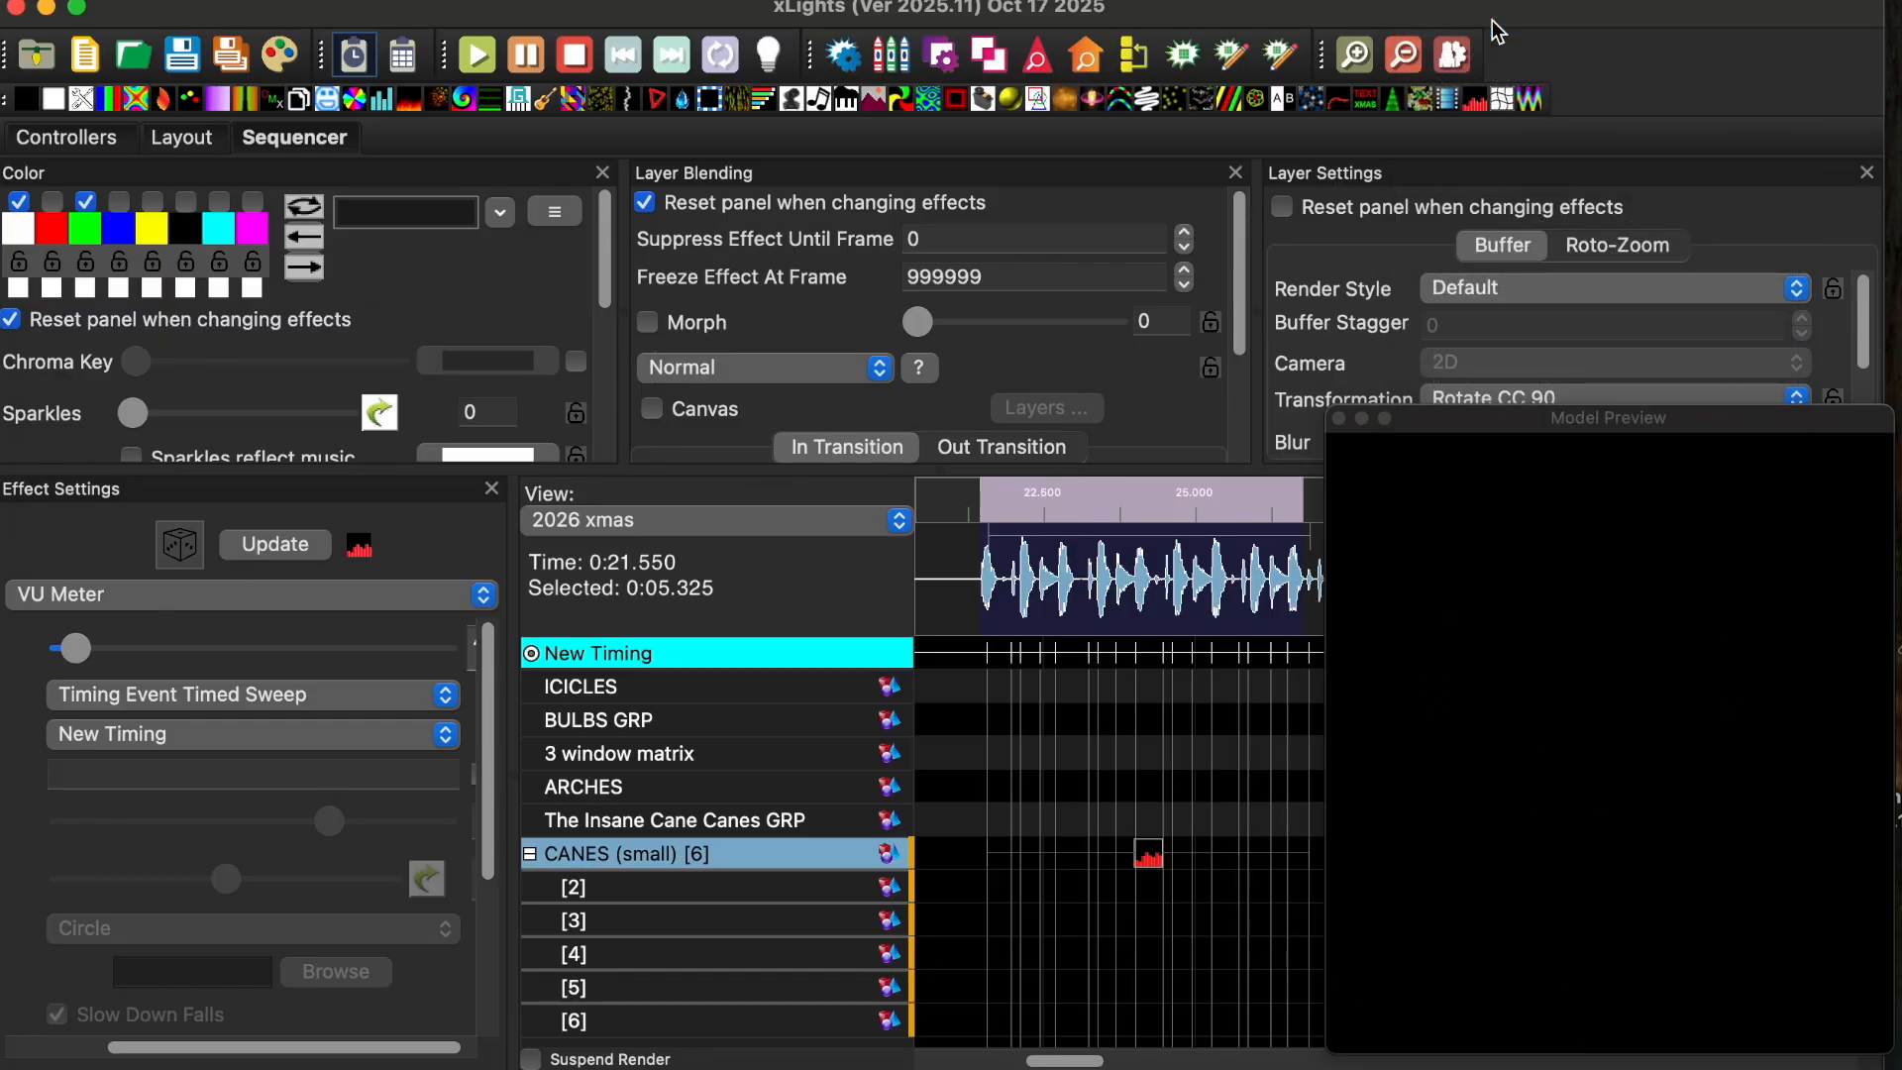
{"action": "left_click", "coordinate": [1522, 291]}
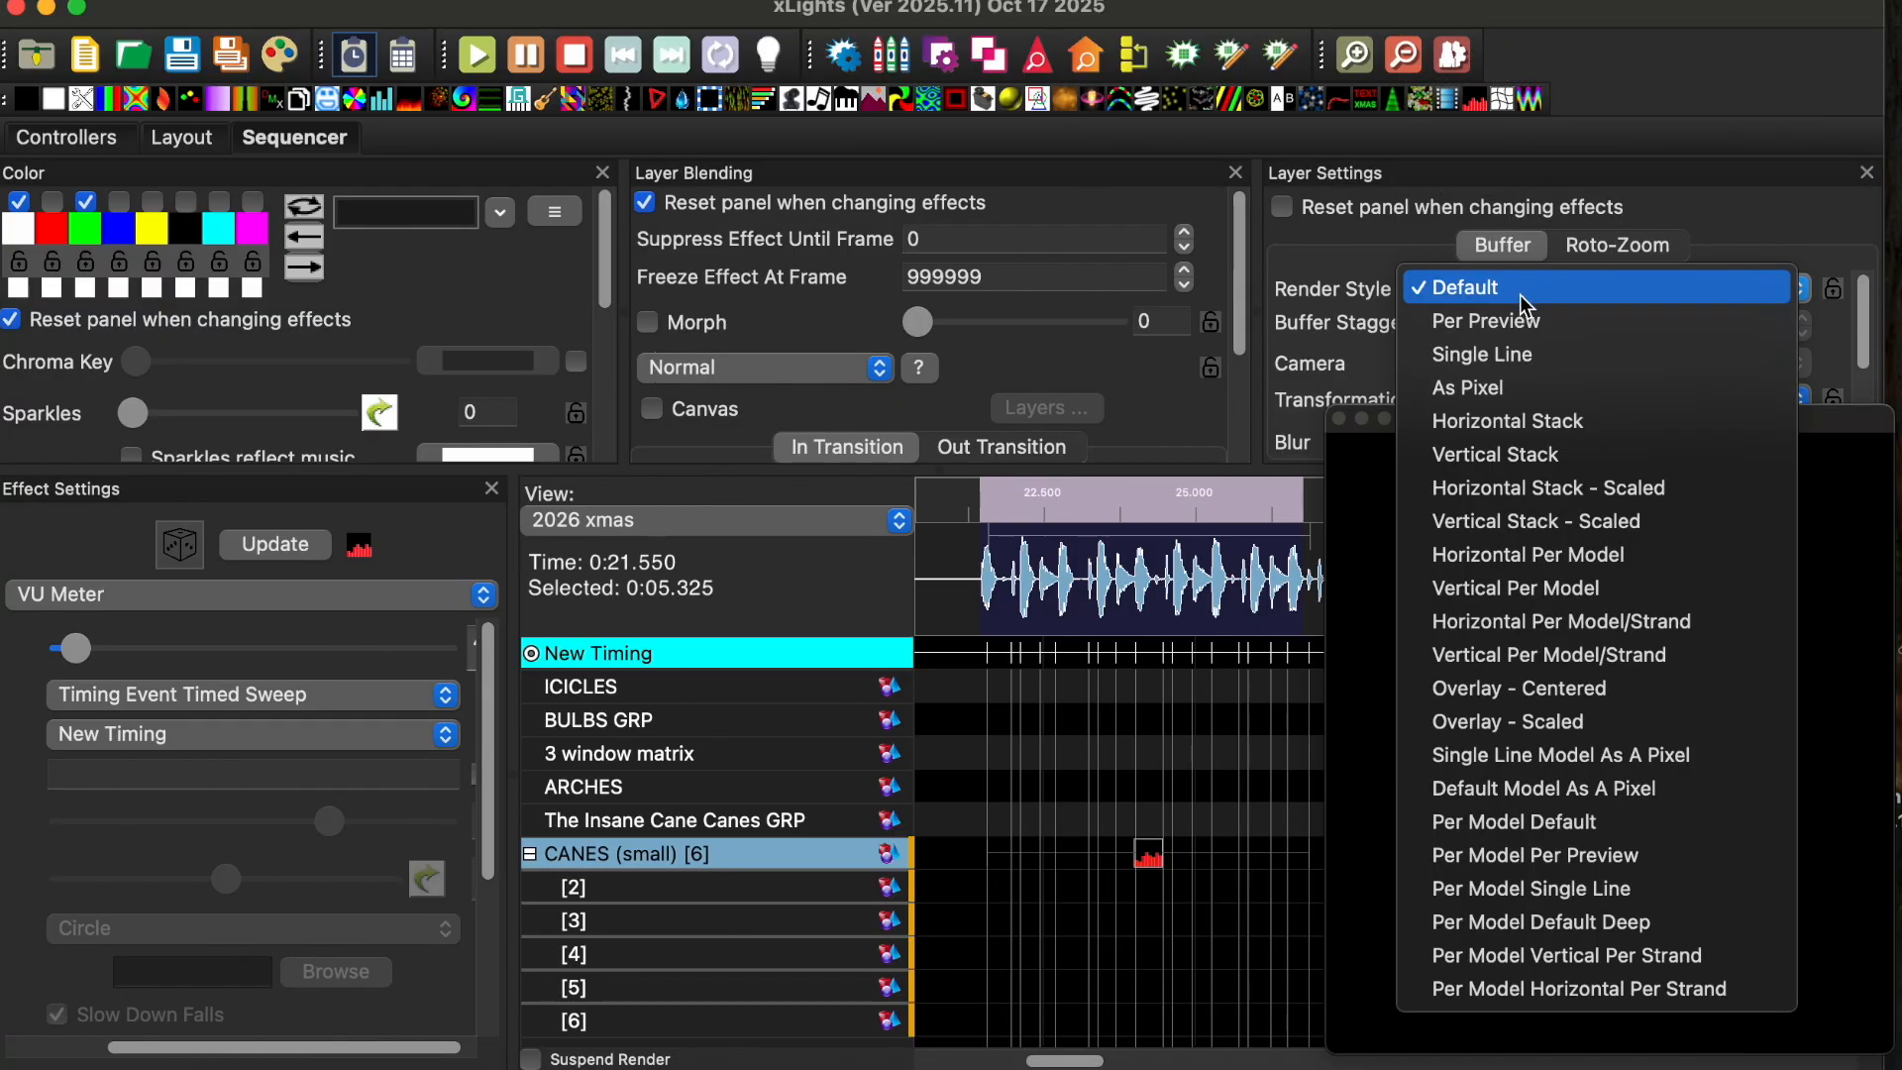
{"action": "left_click", "coordinate": [1568, 828]}
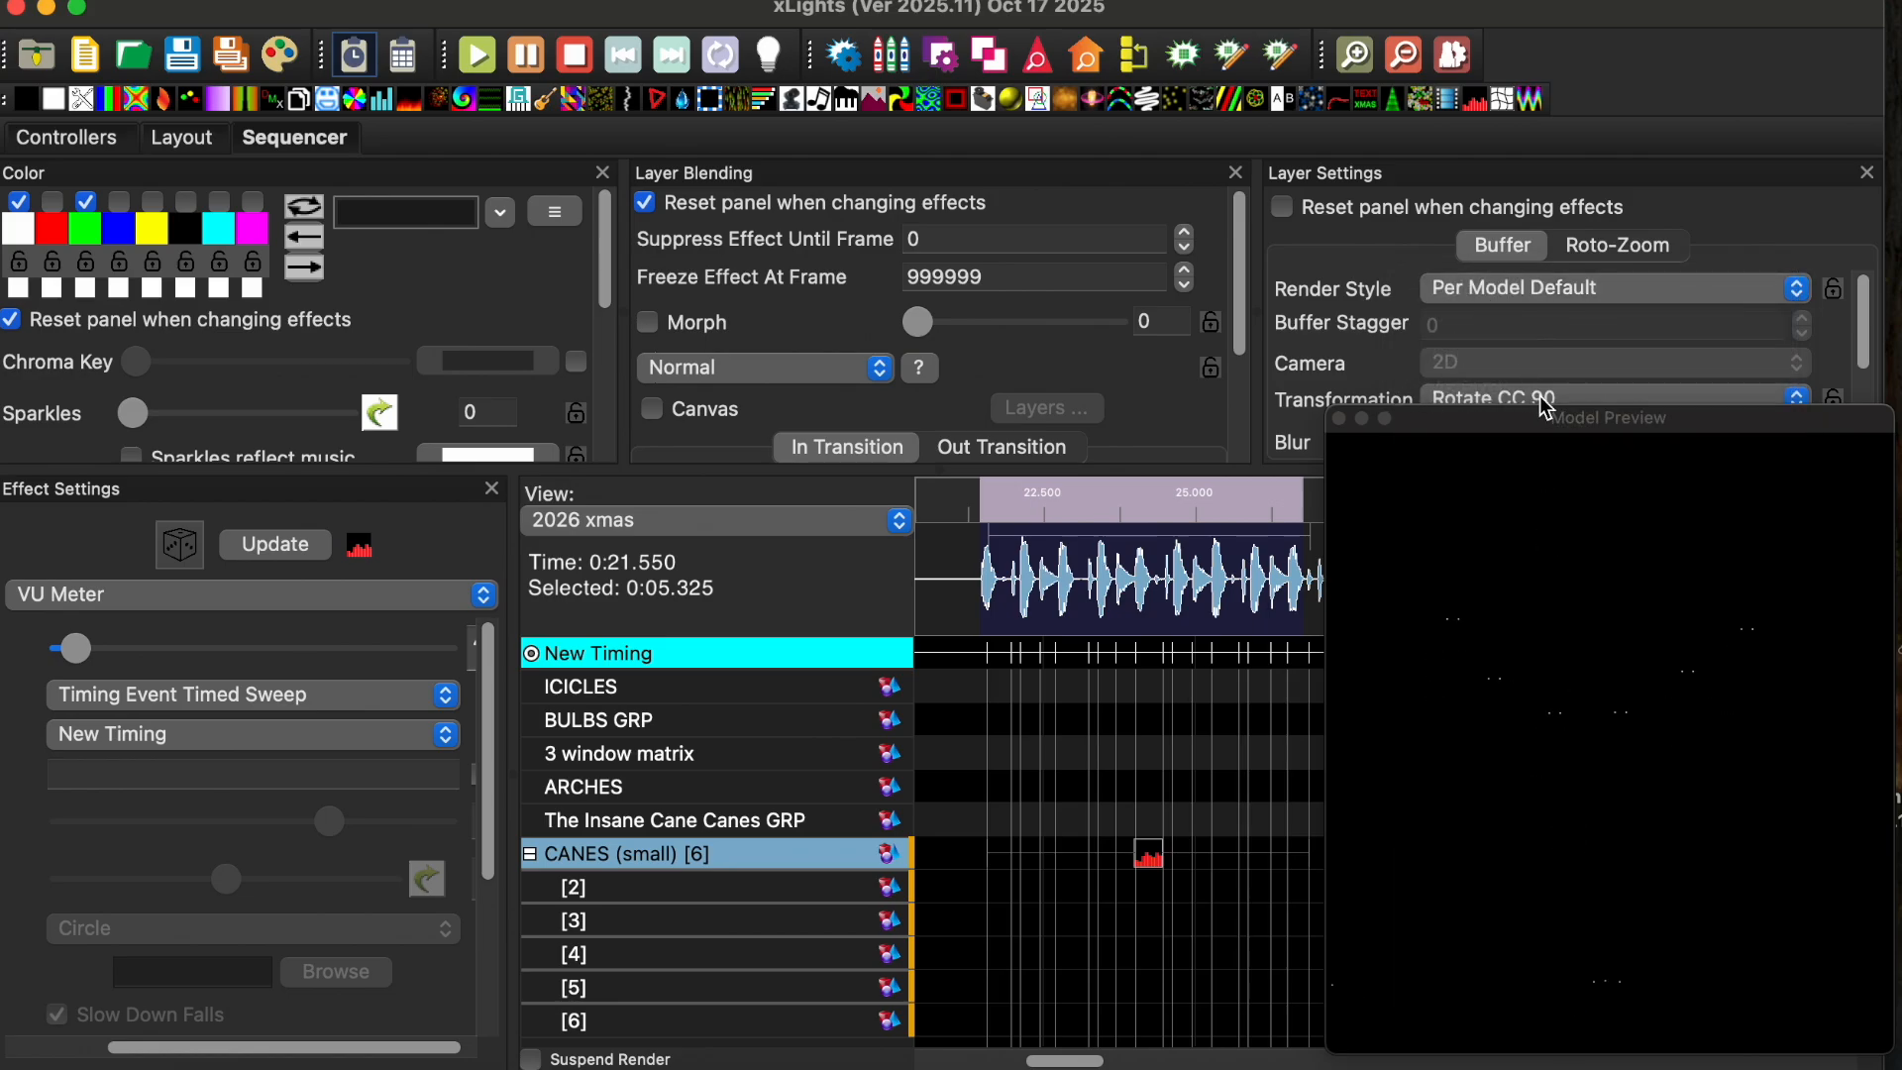
Step: Try the None transformation on the VU Meter effect, and preview the selected section with Rotate CC 90 restored
{"action": "left_click_drag", "start_coordinate": [1546, 421], "coordinate": [1547, 449]}
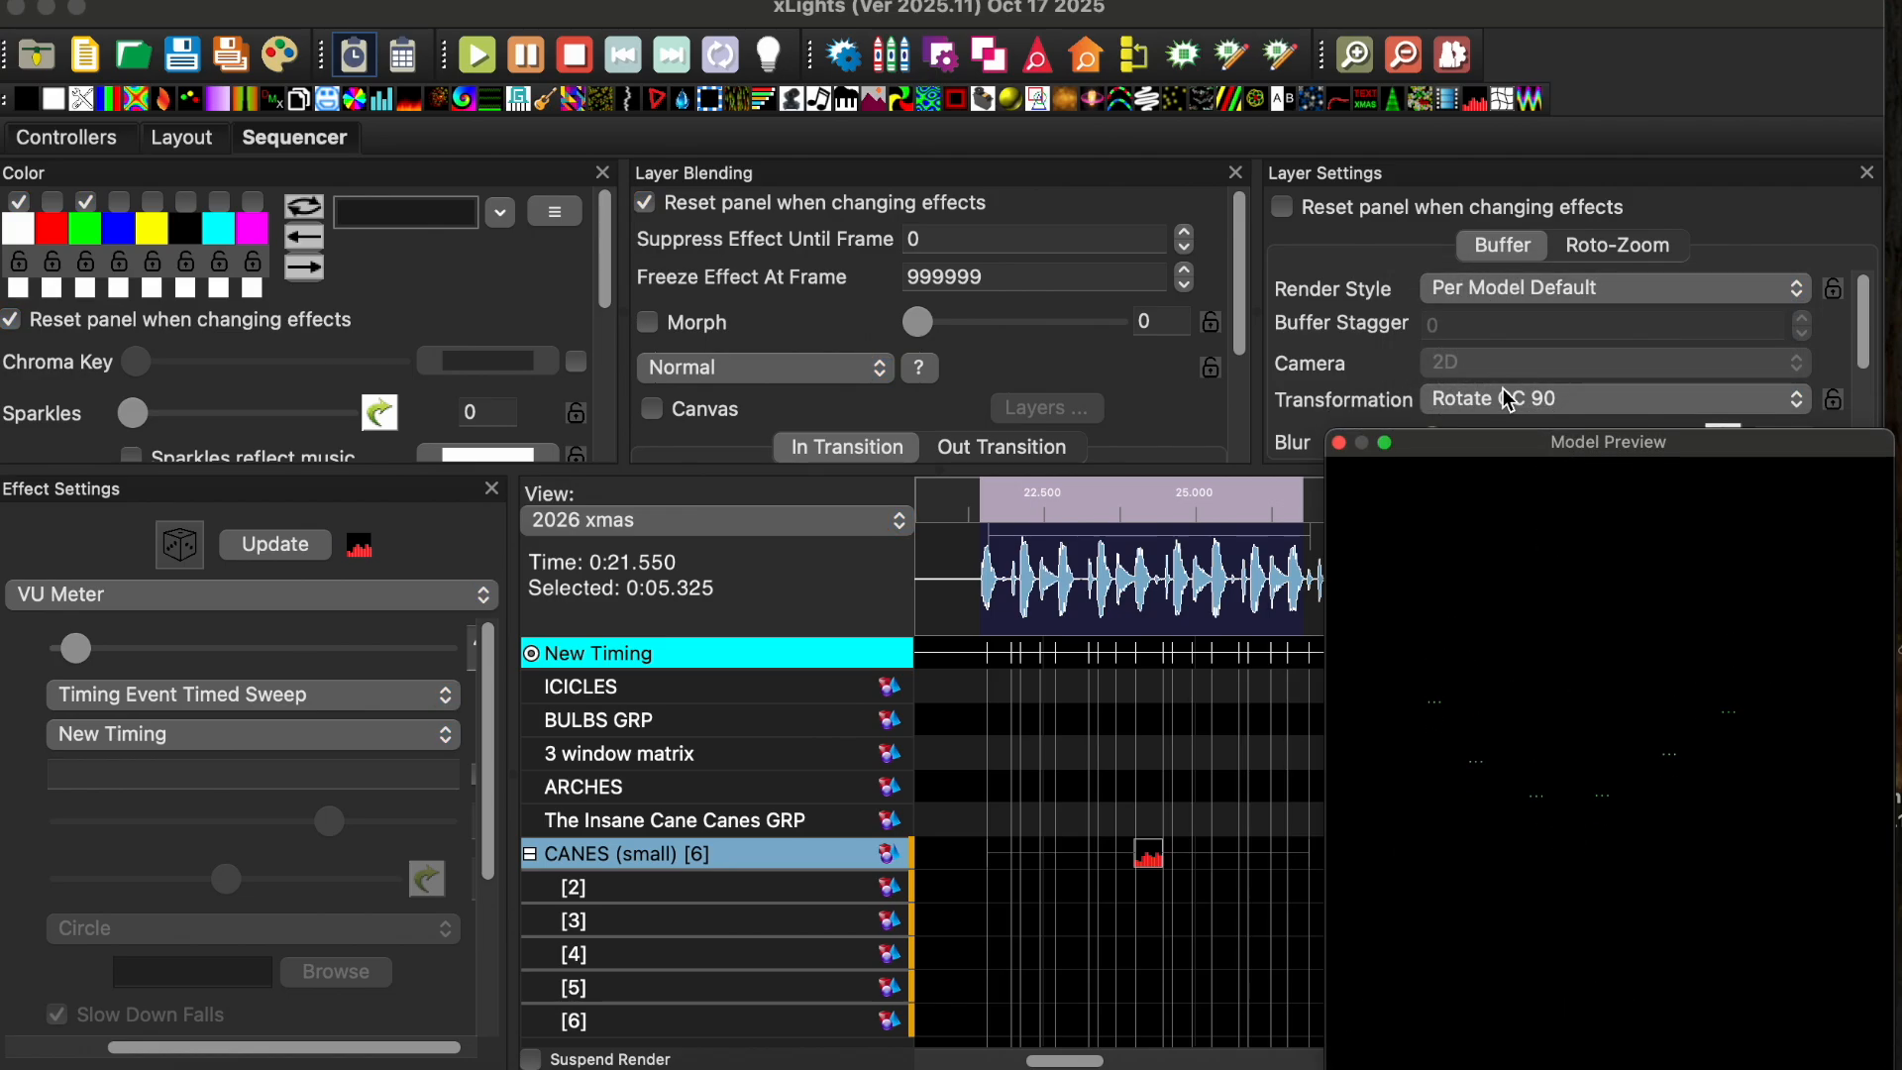
{"action": "left_click", "coordinate": [1565, 401]}
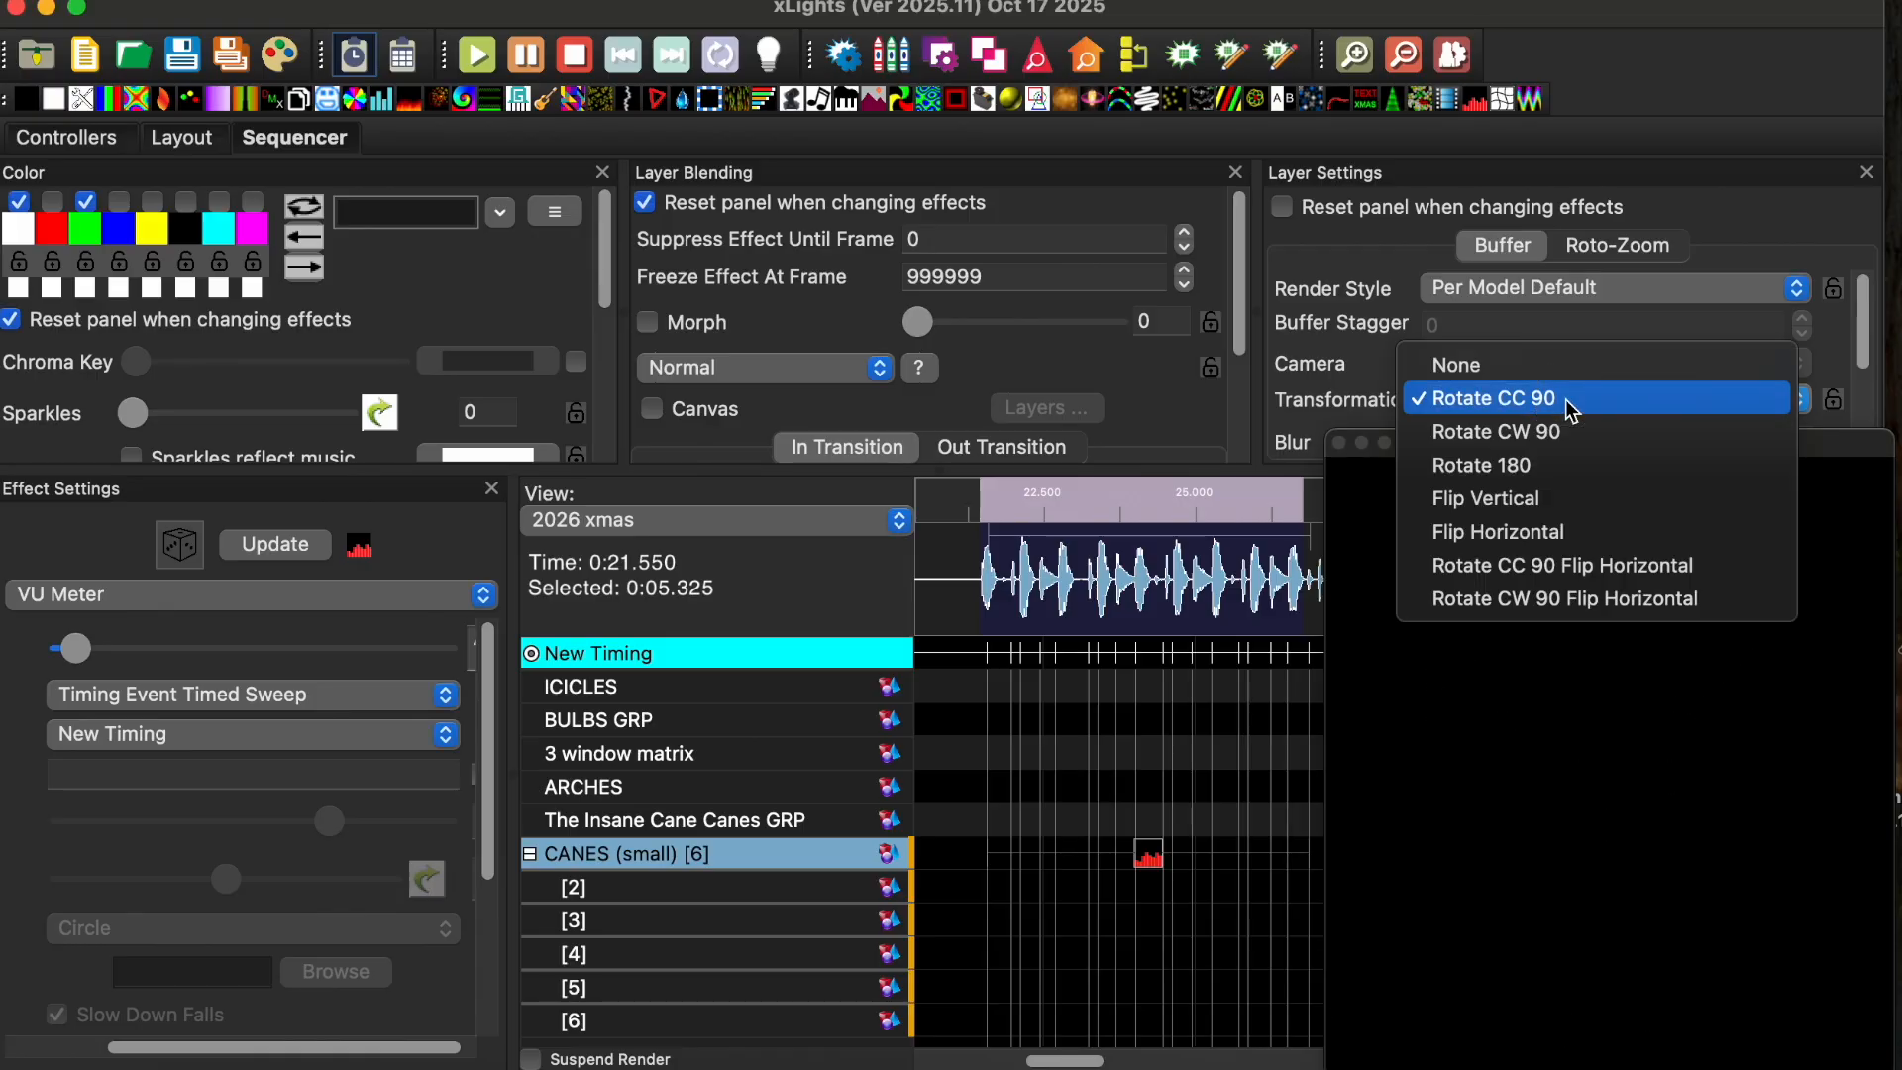
{"action": "left_click", "coordinate": [1555, 365]}
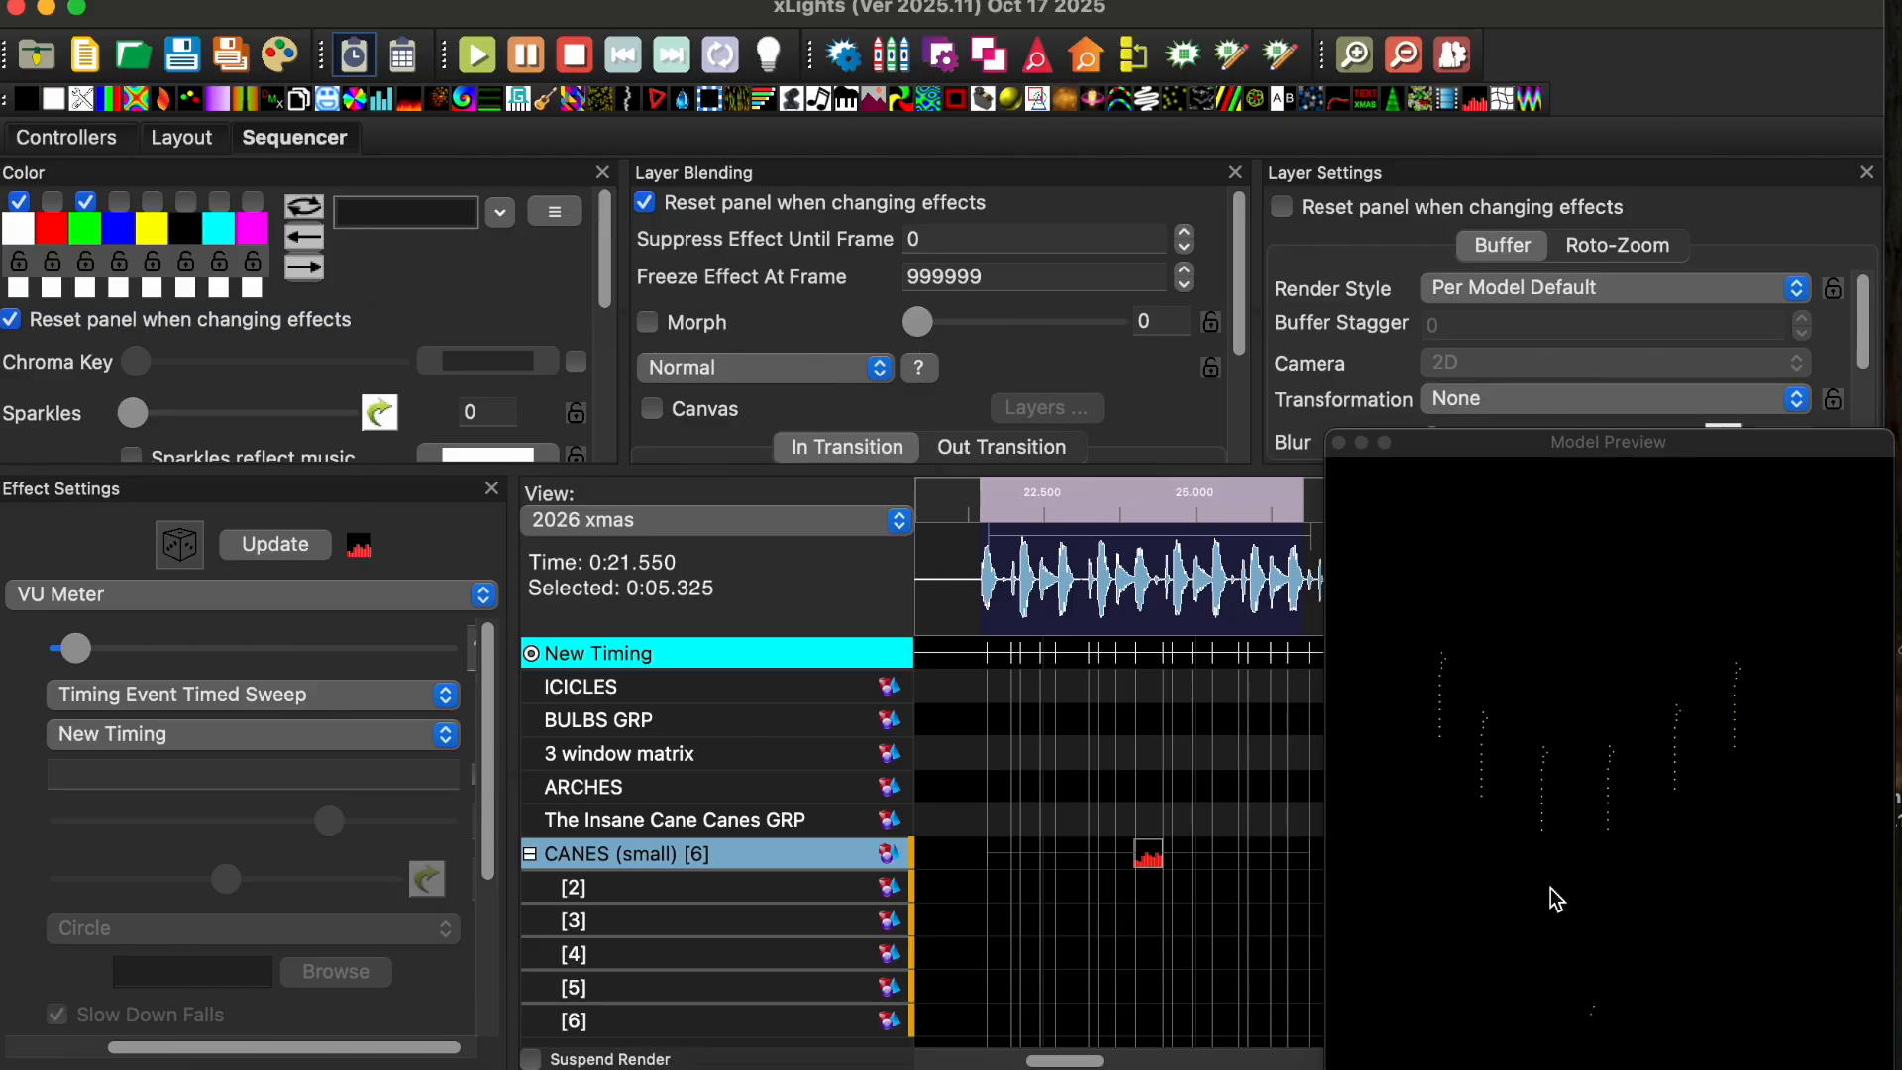
{"action": "left_click", "coordinate": [1502, 395]}
{"action": "left_click", "coordinate": [1502, 435]}
{"action": "left_click", "coordinate": [486, 65]}
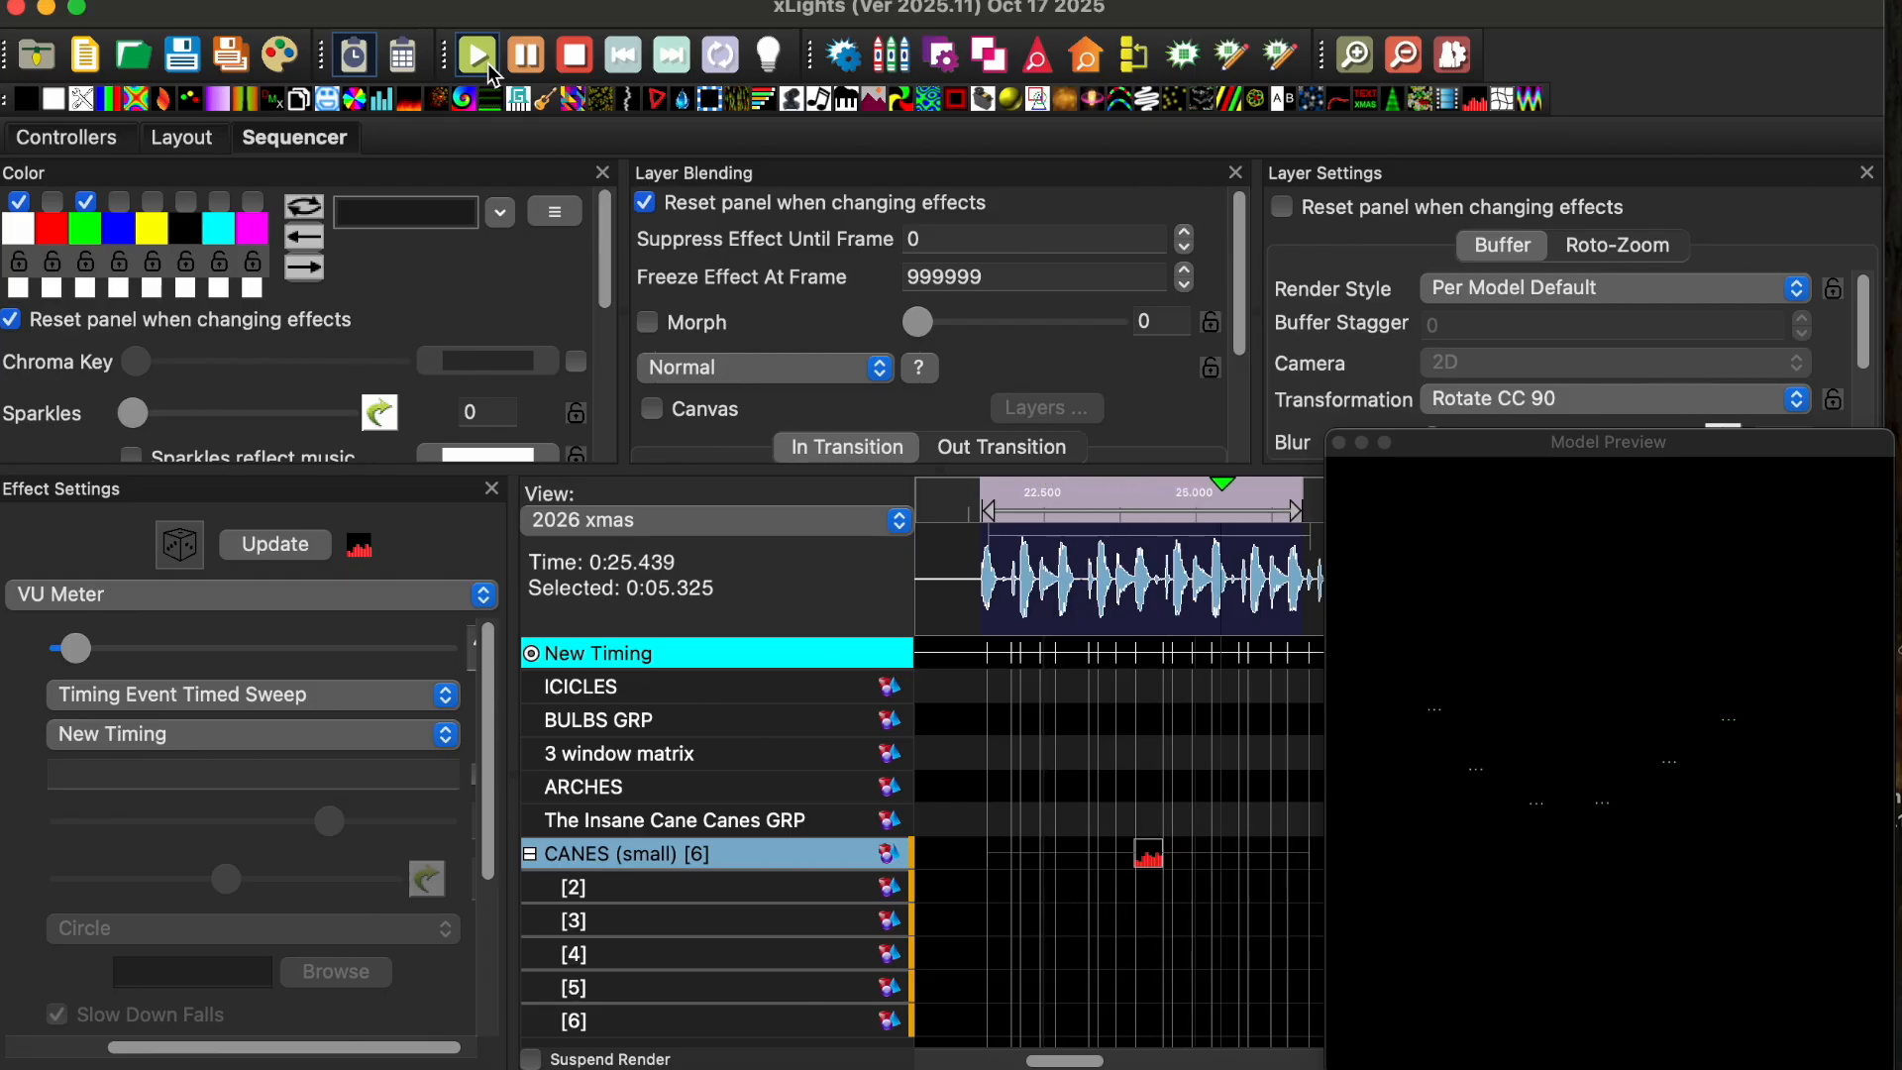
{"action": "left_click", "coordinate": [528, 59]}
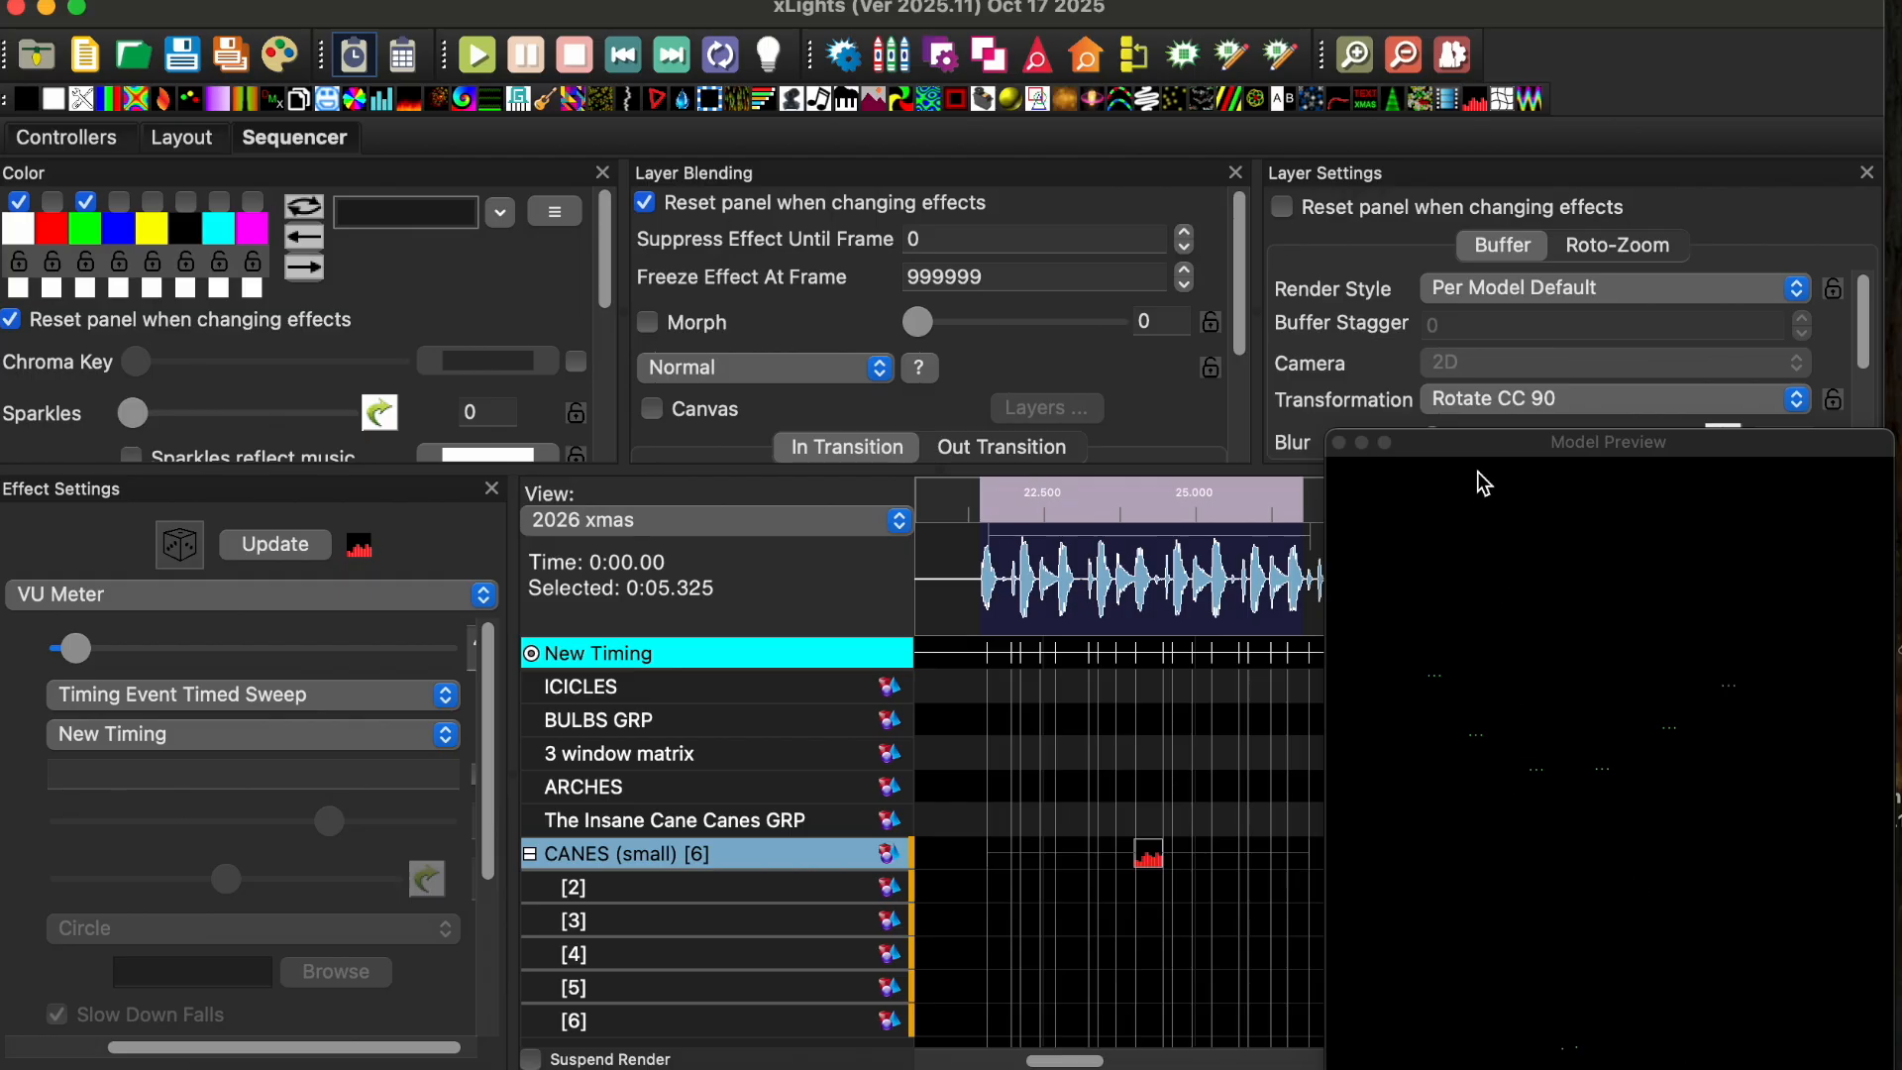
Step: Put the red Color Wash effect on layer [3] of CANES (small), matching its start and end to the VU Meter effect
{"action": "left_click_drag", "start_coordinate": [1540, 454], "coordinate": [1139, 906]}
{"action": "left_click", "coordinate": [1643, 902]}
{"action": "left_click_drag", "start_coordinate": [1645, 963], "coordinate": [1639, 567]}
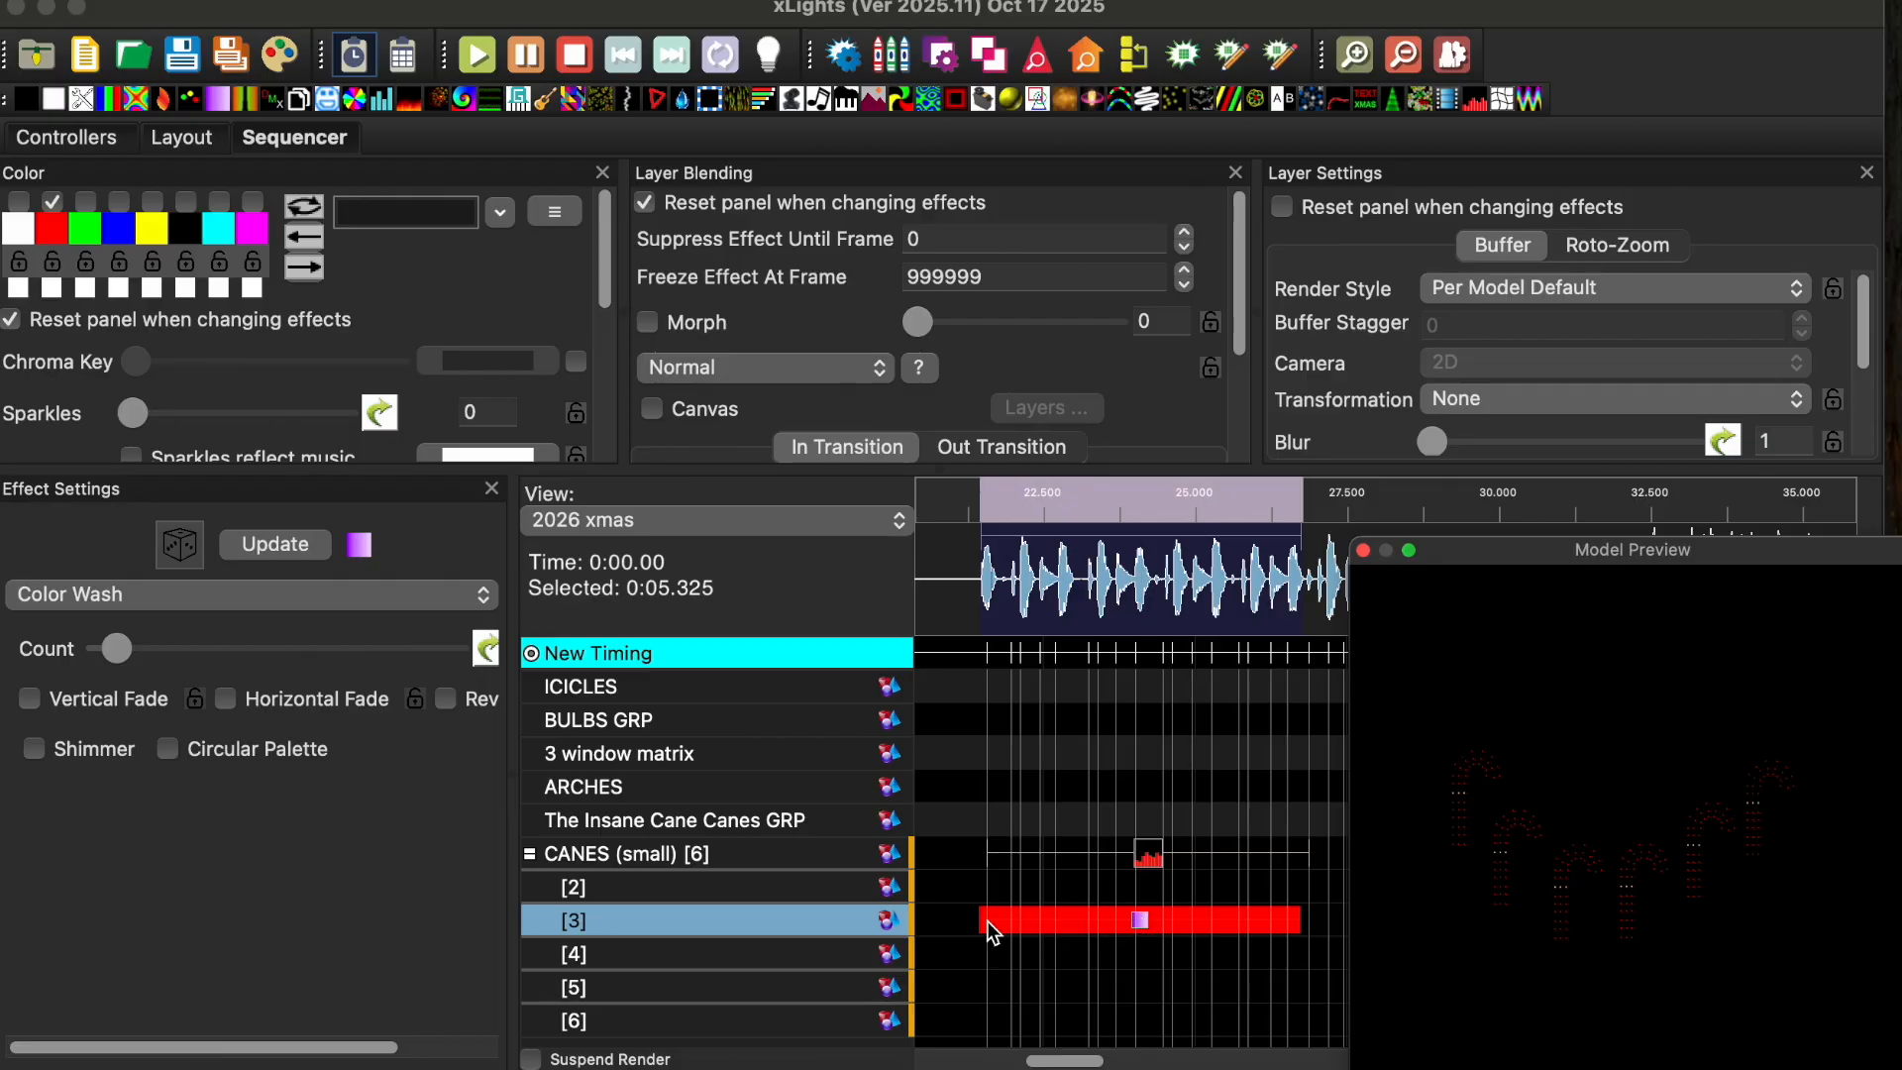
{"action": "left_click_drag", "start_coordinate": [980, 920], "coordinate": [987, 920]}
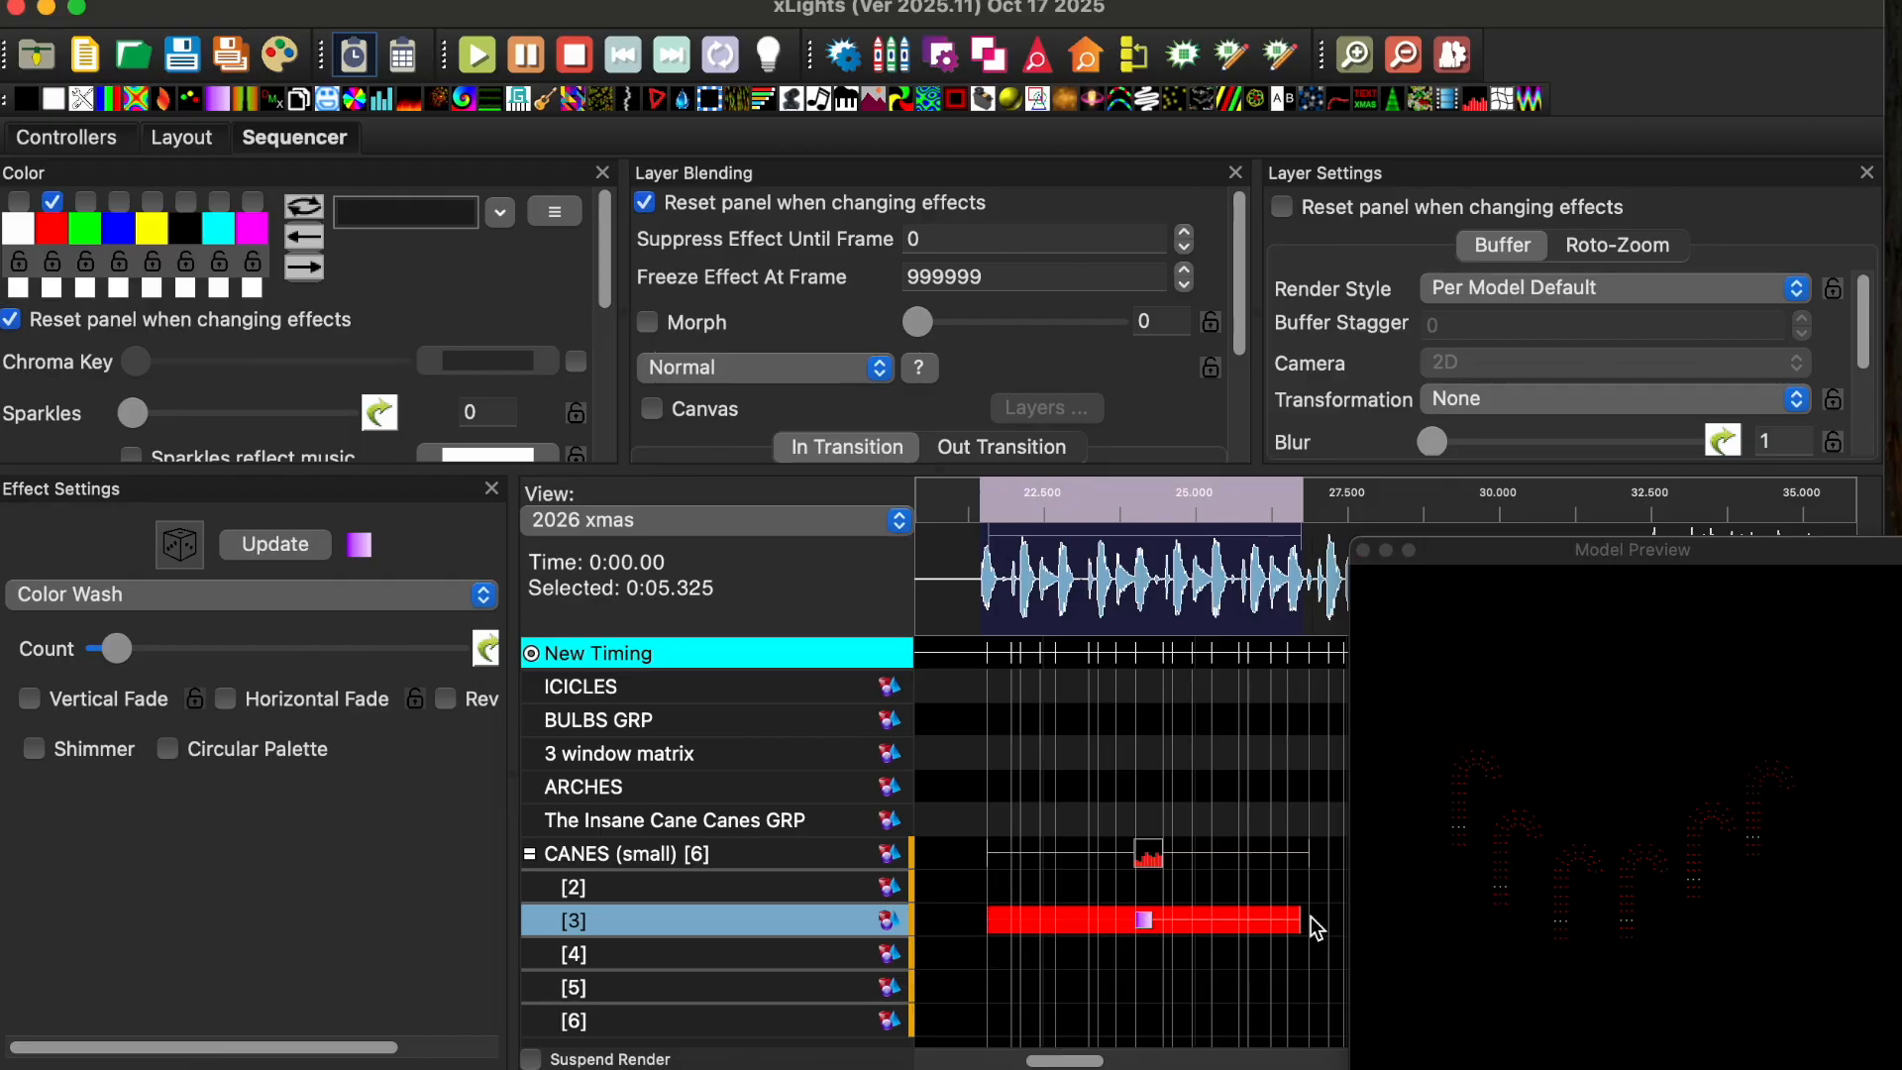
{"action": "left_click_drag", "start_coordinate": [1302, 921], "coordinate": [1310, 920]}
Step: Play the selected section to preview the VU Meter sweep over the red Color Wash
{"action": "left_click", "coordinate": [478, 60]}
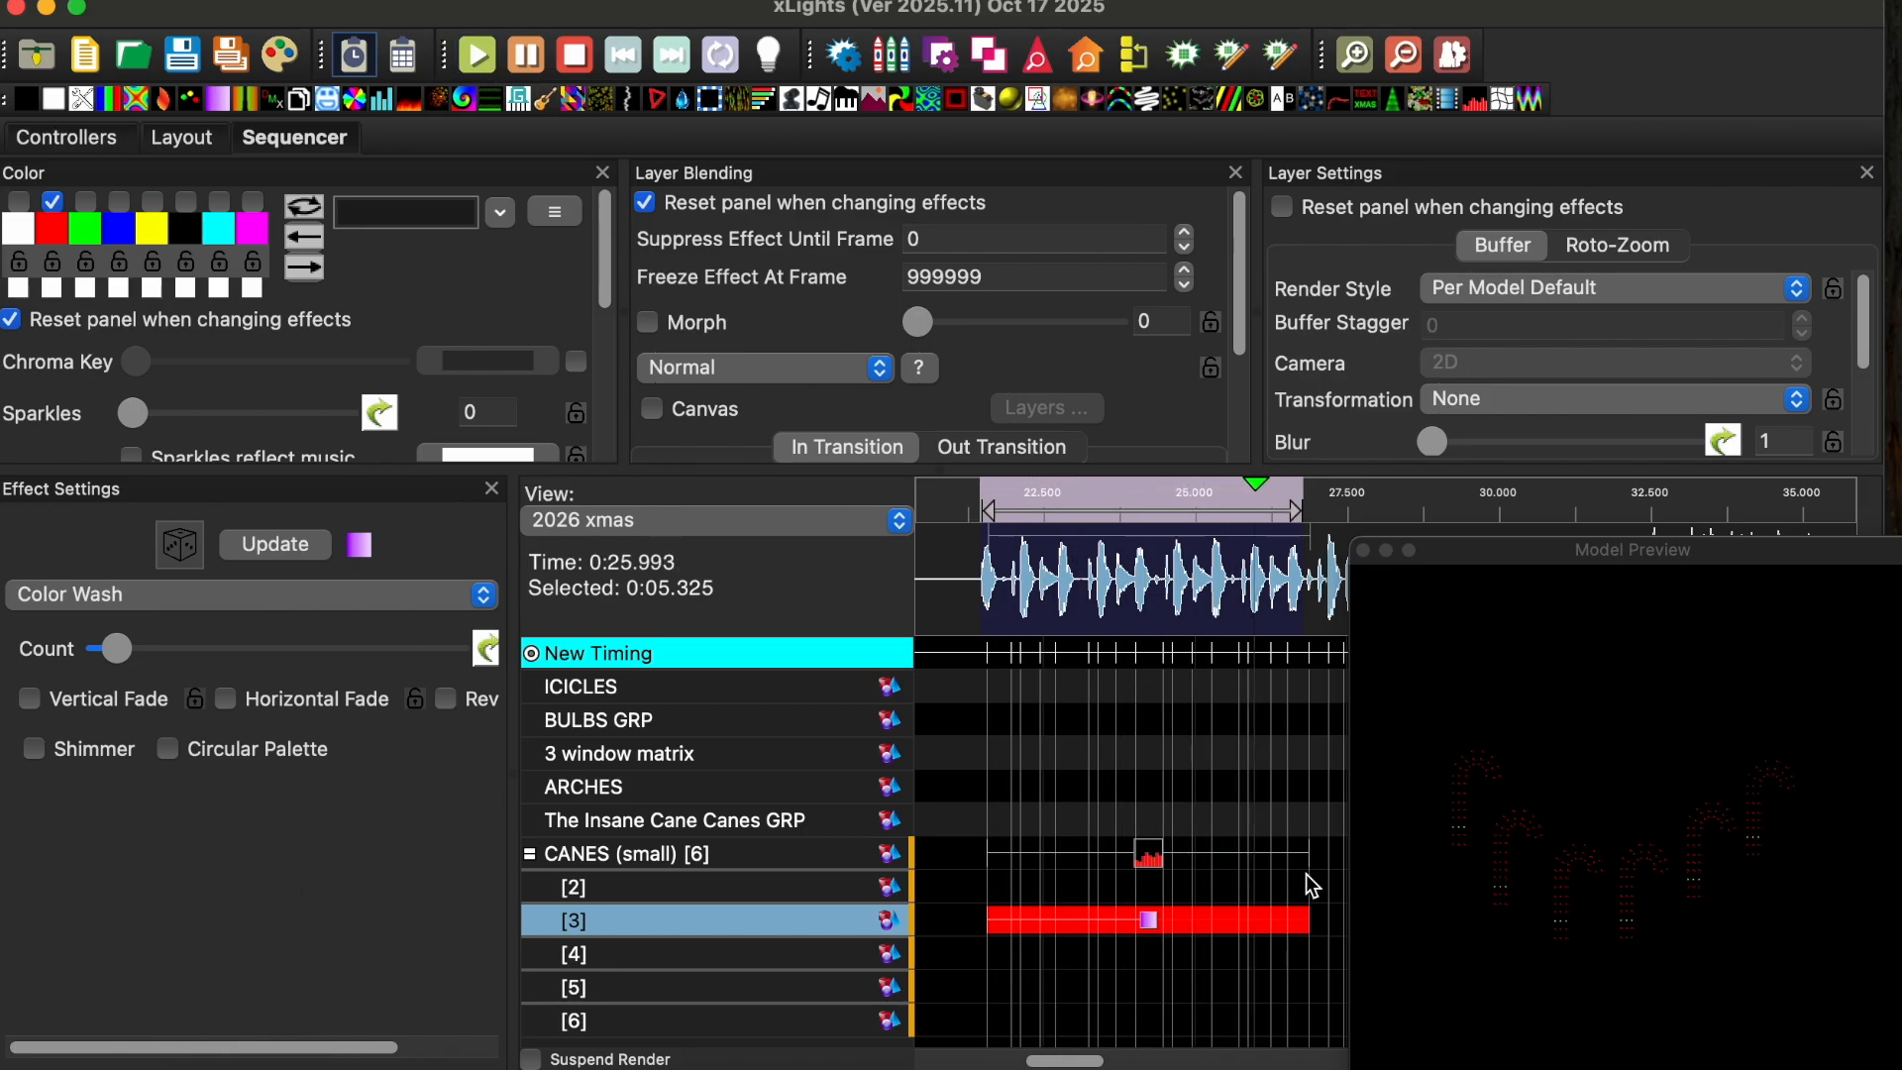
{"action": "key", "text": "space"}
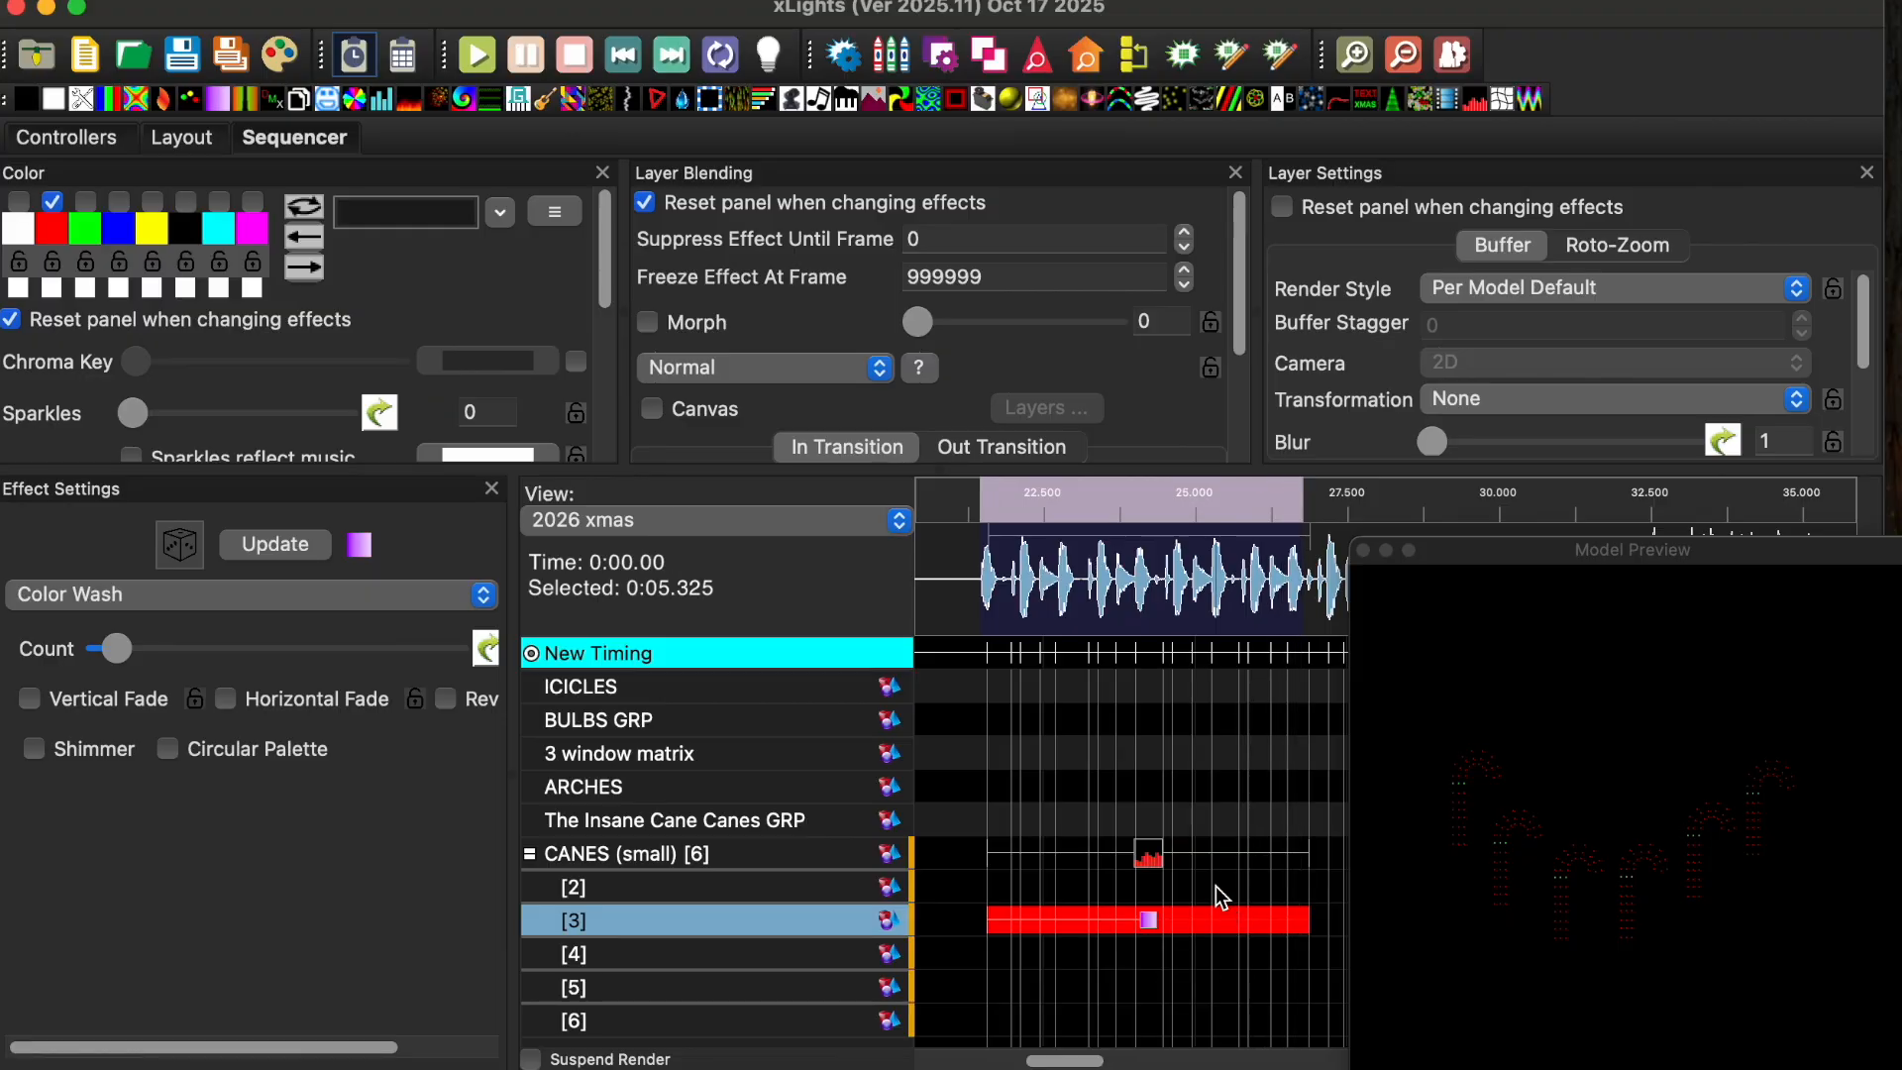
Step: Set the VU Meter effect's layer blending to 1 is Mask and preview the selected section
{"action": "left_click", "coordinate": [1151, 860]}
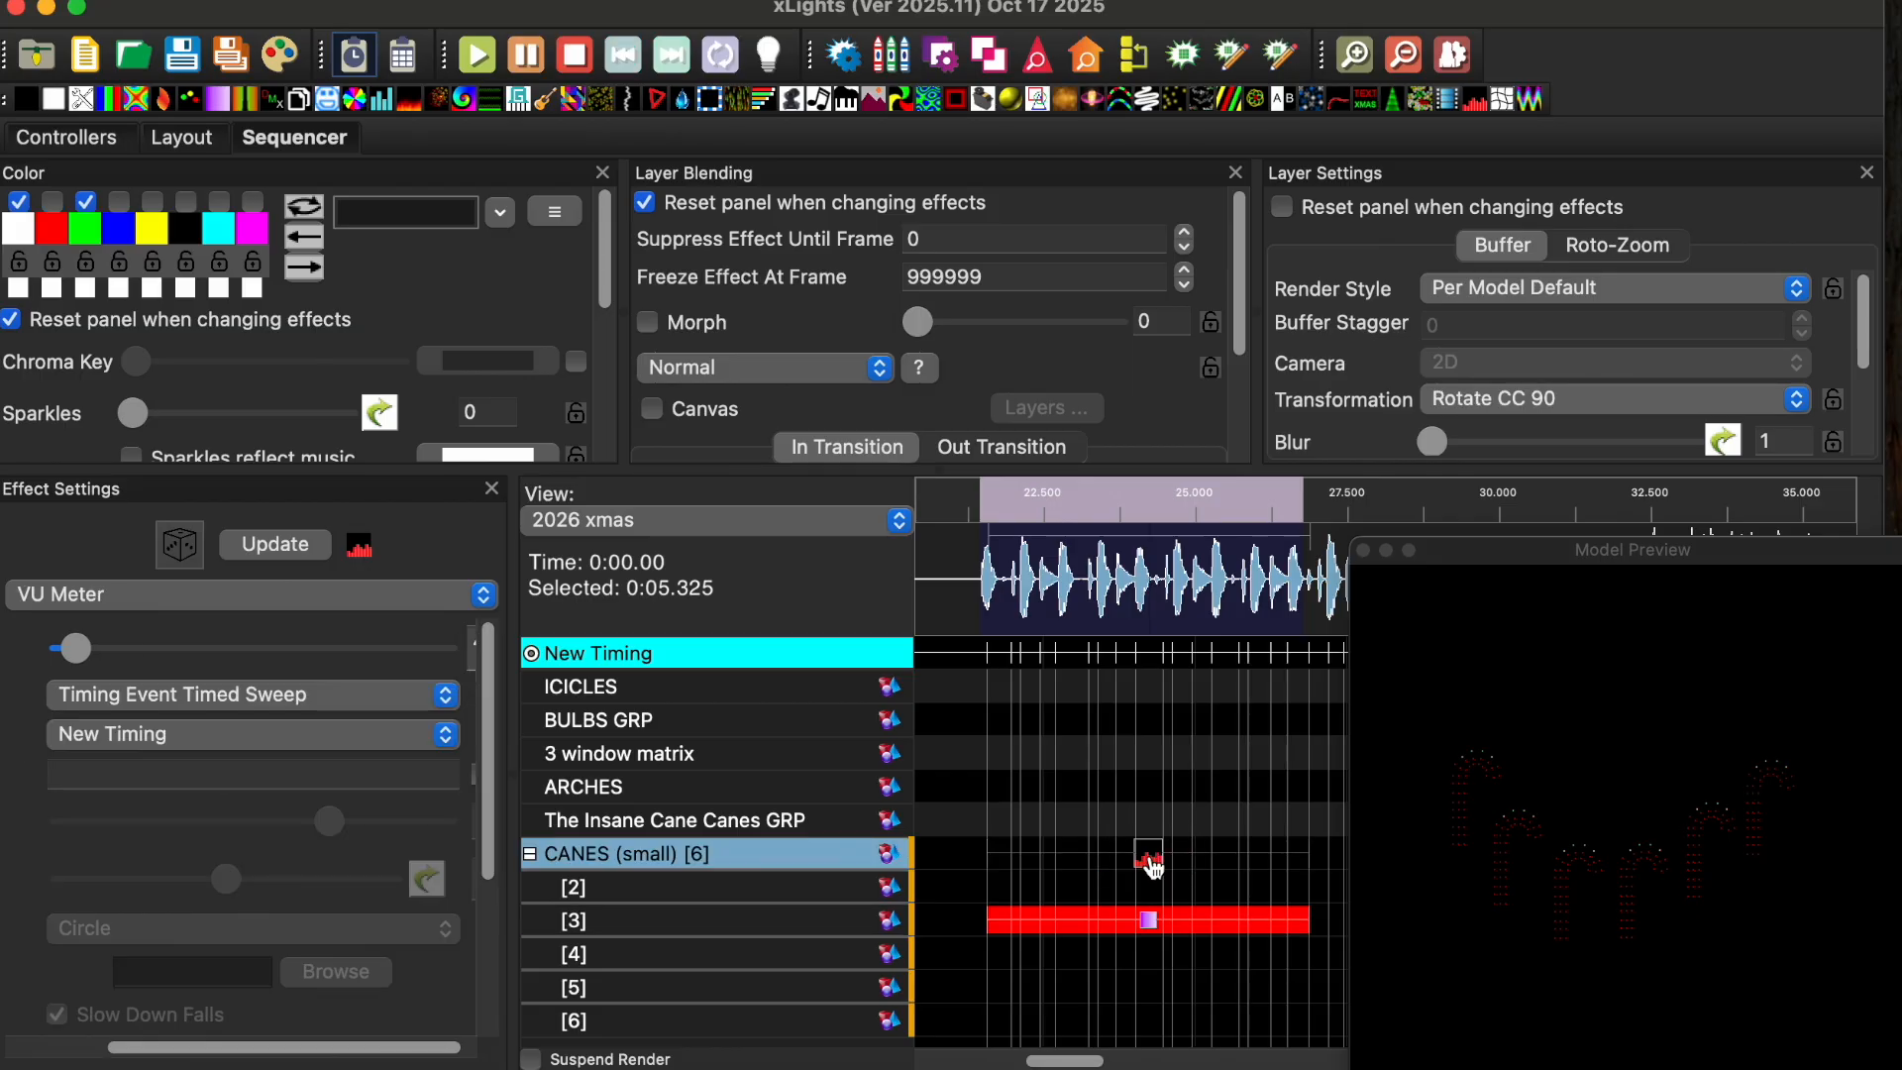
{"action": "left_click", "coordinate": [806, 365]}
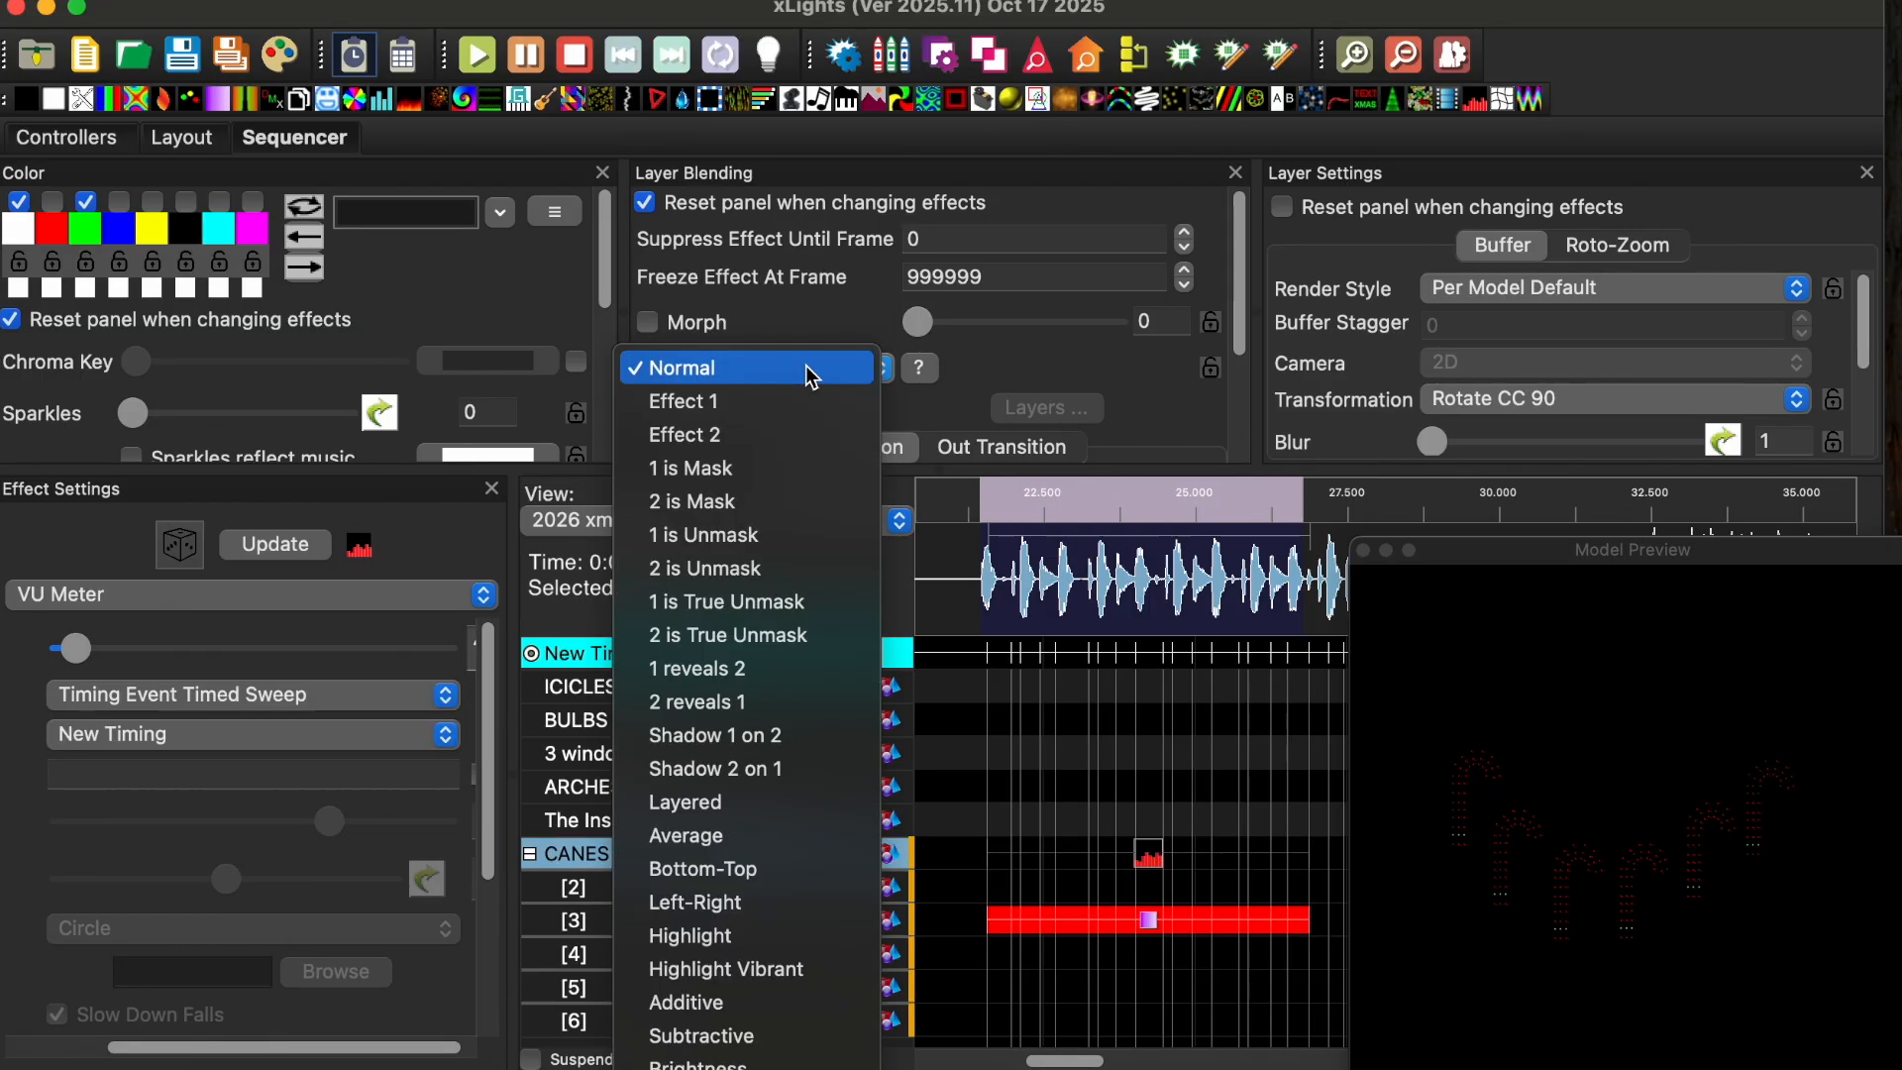
{"action": "left_click", "coordinate": [793, 473]}
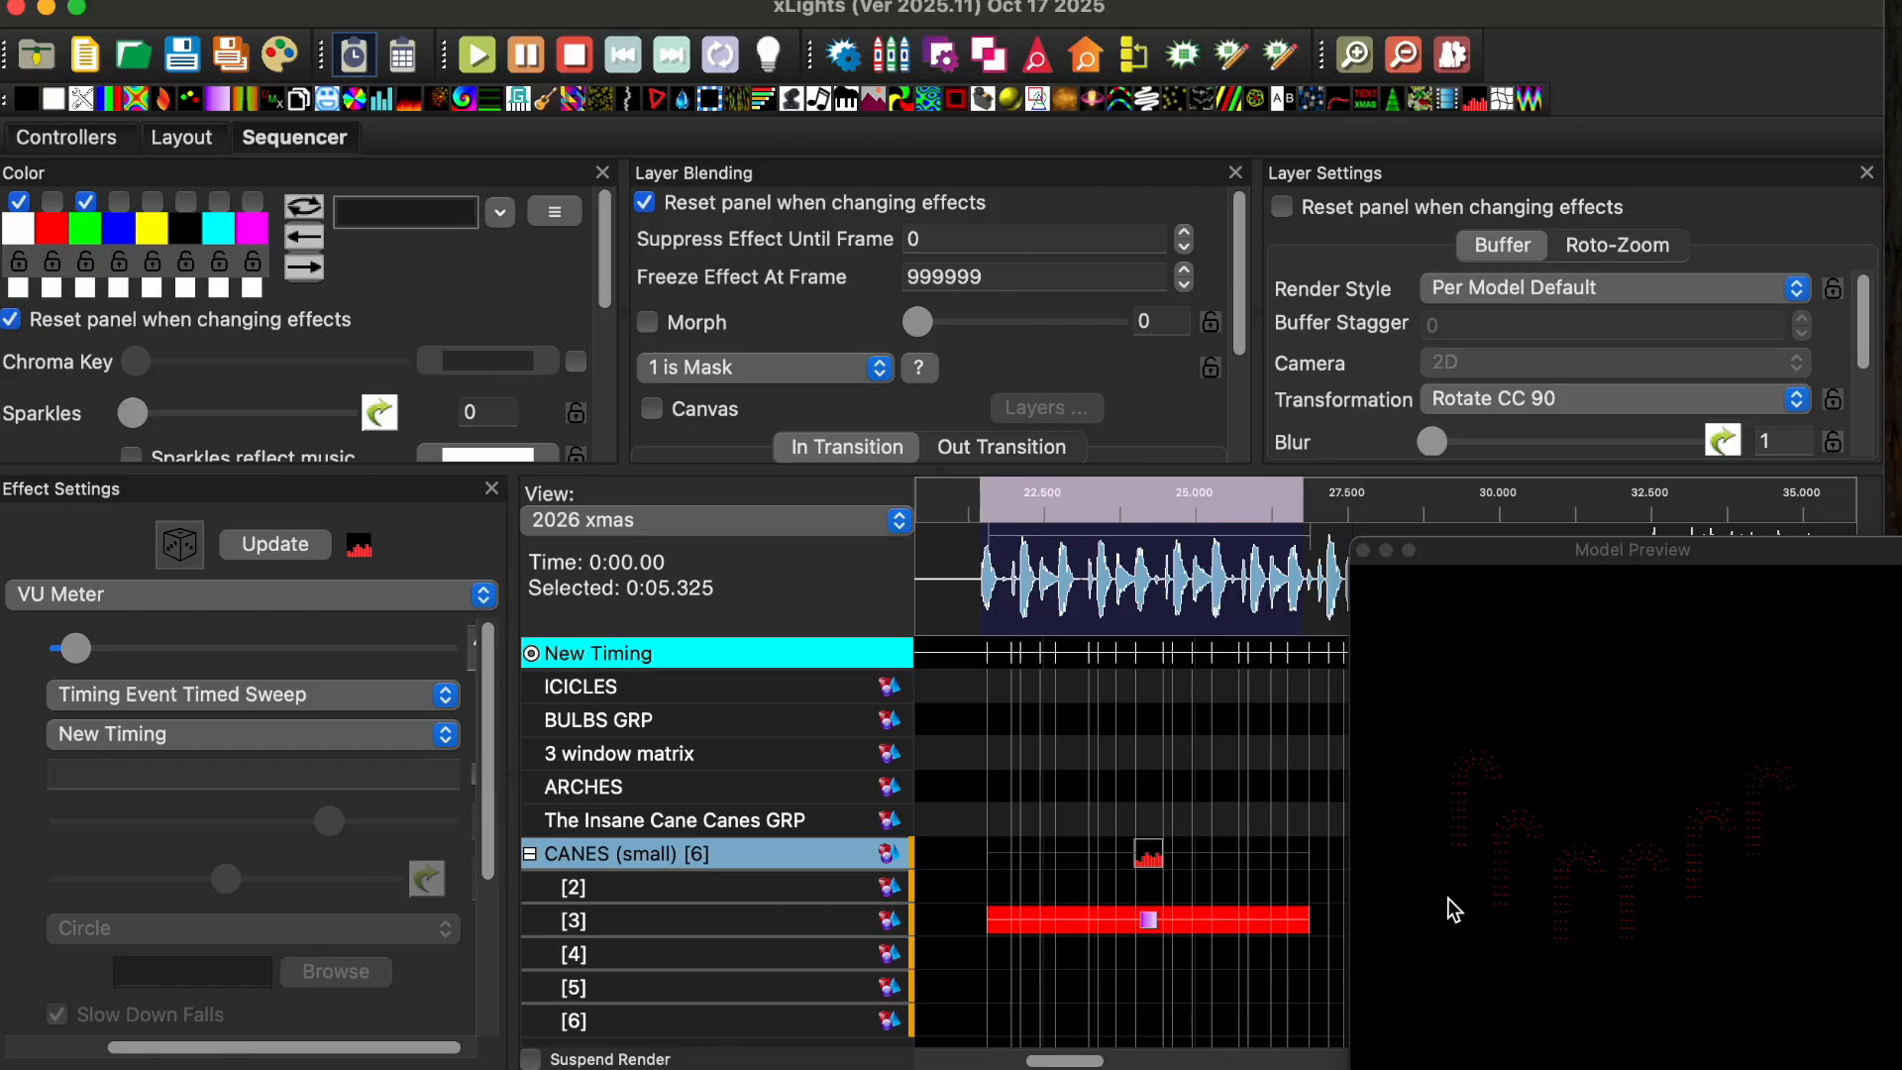
{"action": "left_click", "coordinate": [479, 57]}
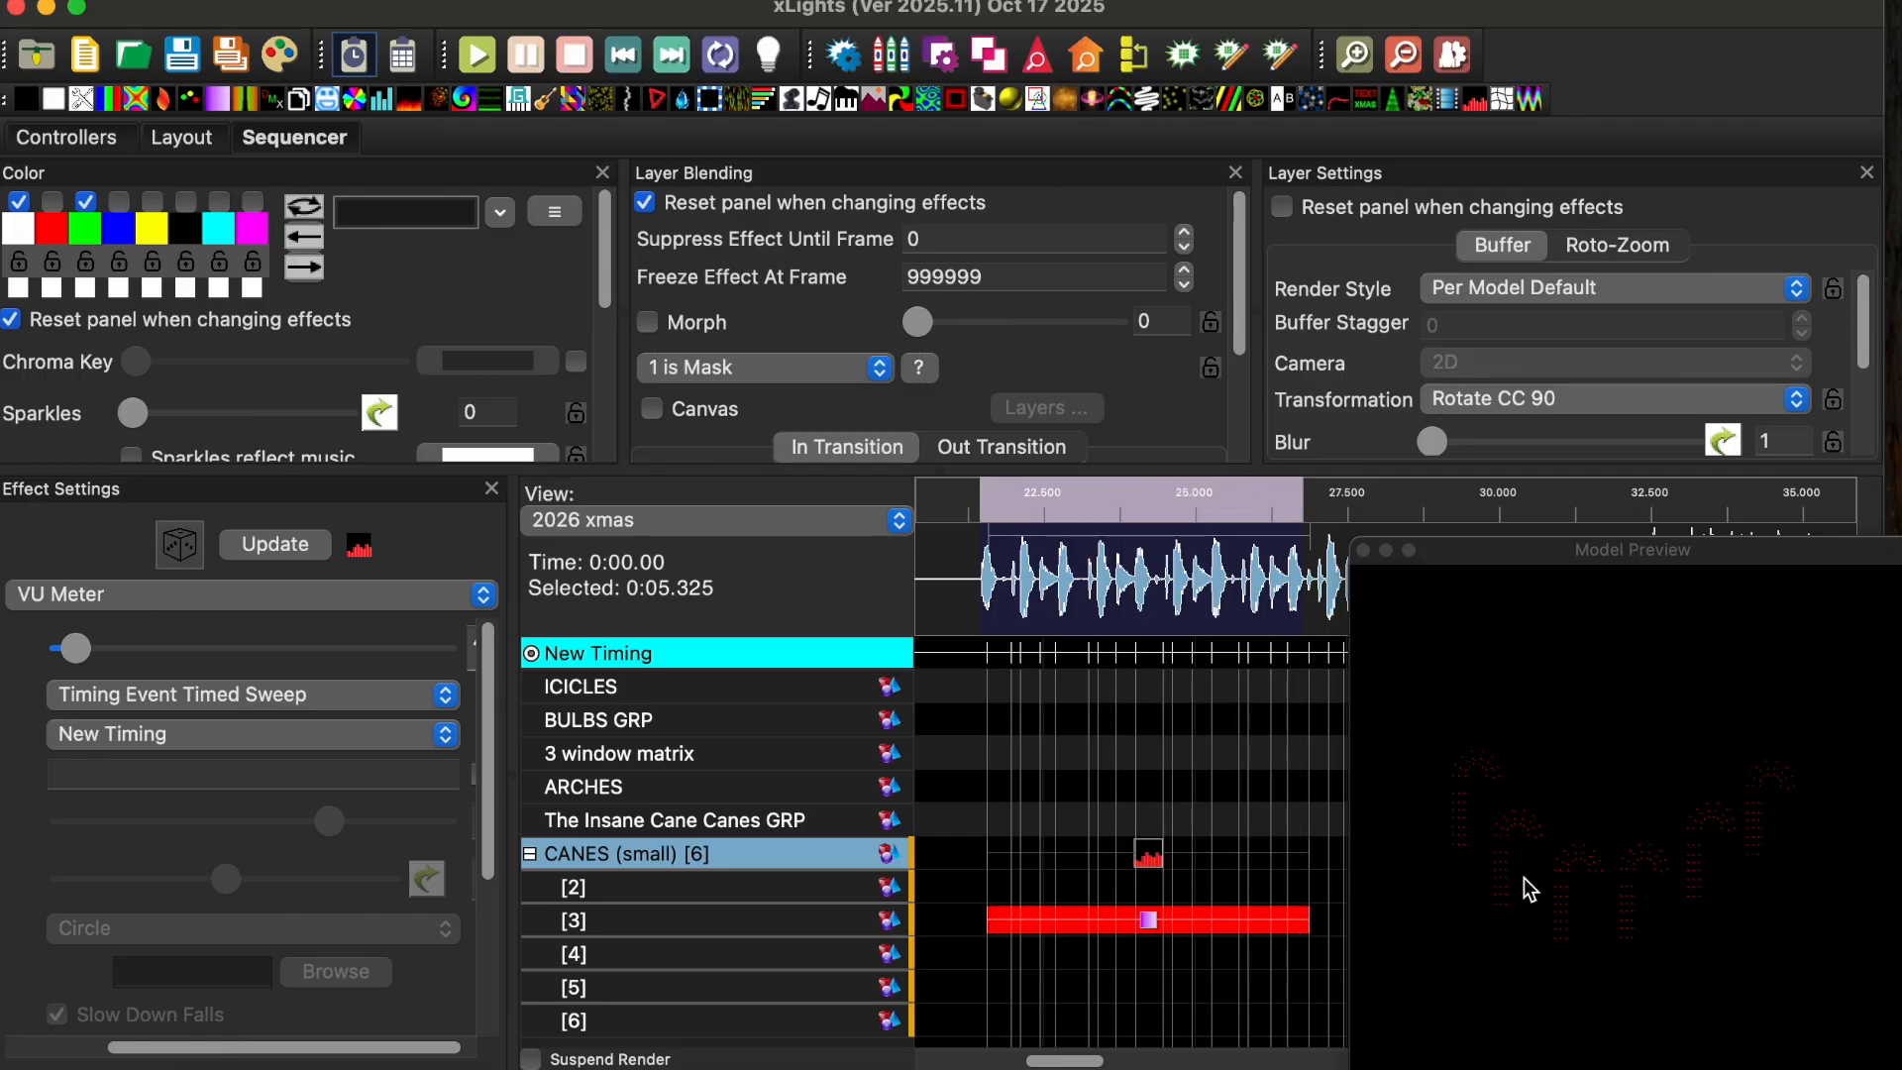
{"action": "left_click", "coordinate": [477, 57]}
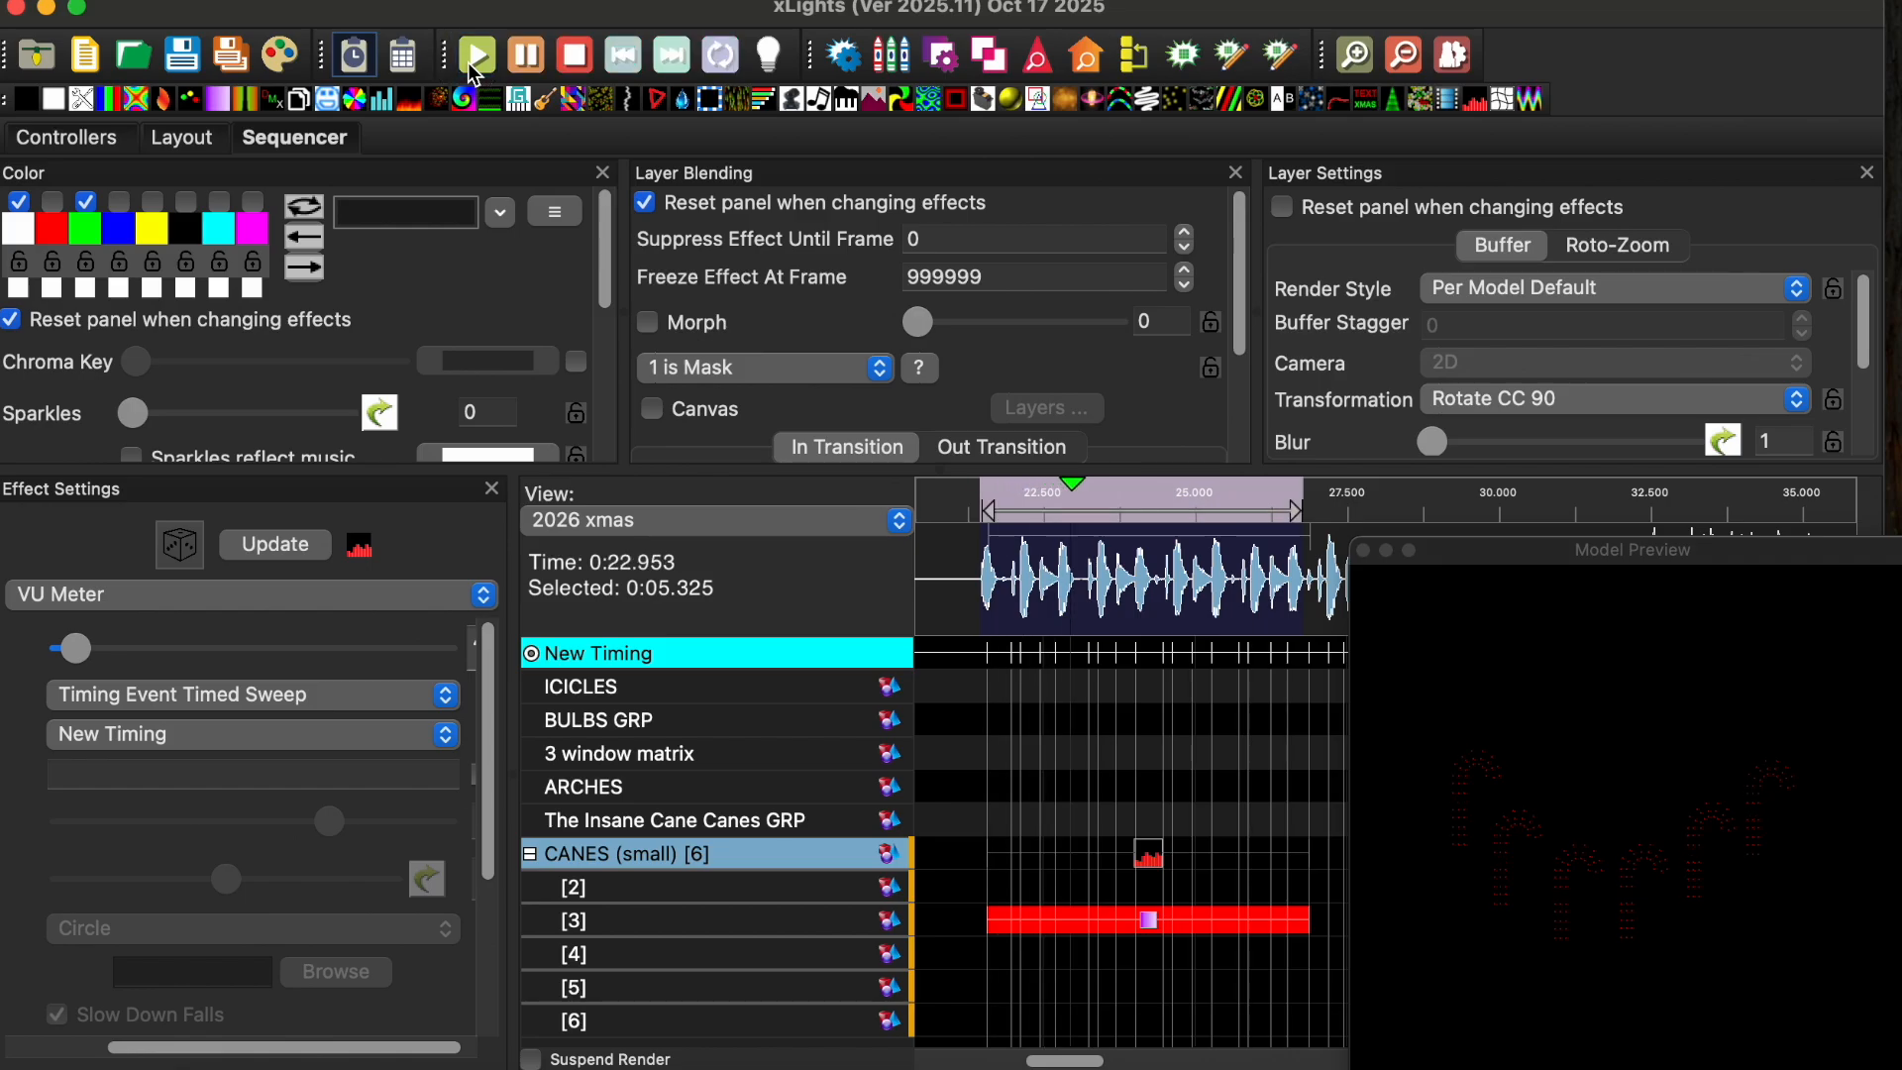
{"action": "left_click", "coordinate": [533, 62]}
Step: Move the VU Meter effect to the BULBS GRP row and the Color Wash effect to the 3 window matrix row
{"action": "left_click", "coordinate": [1159, 868]}
{"action": "left_click_drag", "start_coordinate": [1159, 867], "coordinate": [1148, 724]}
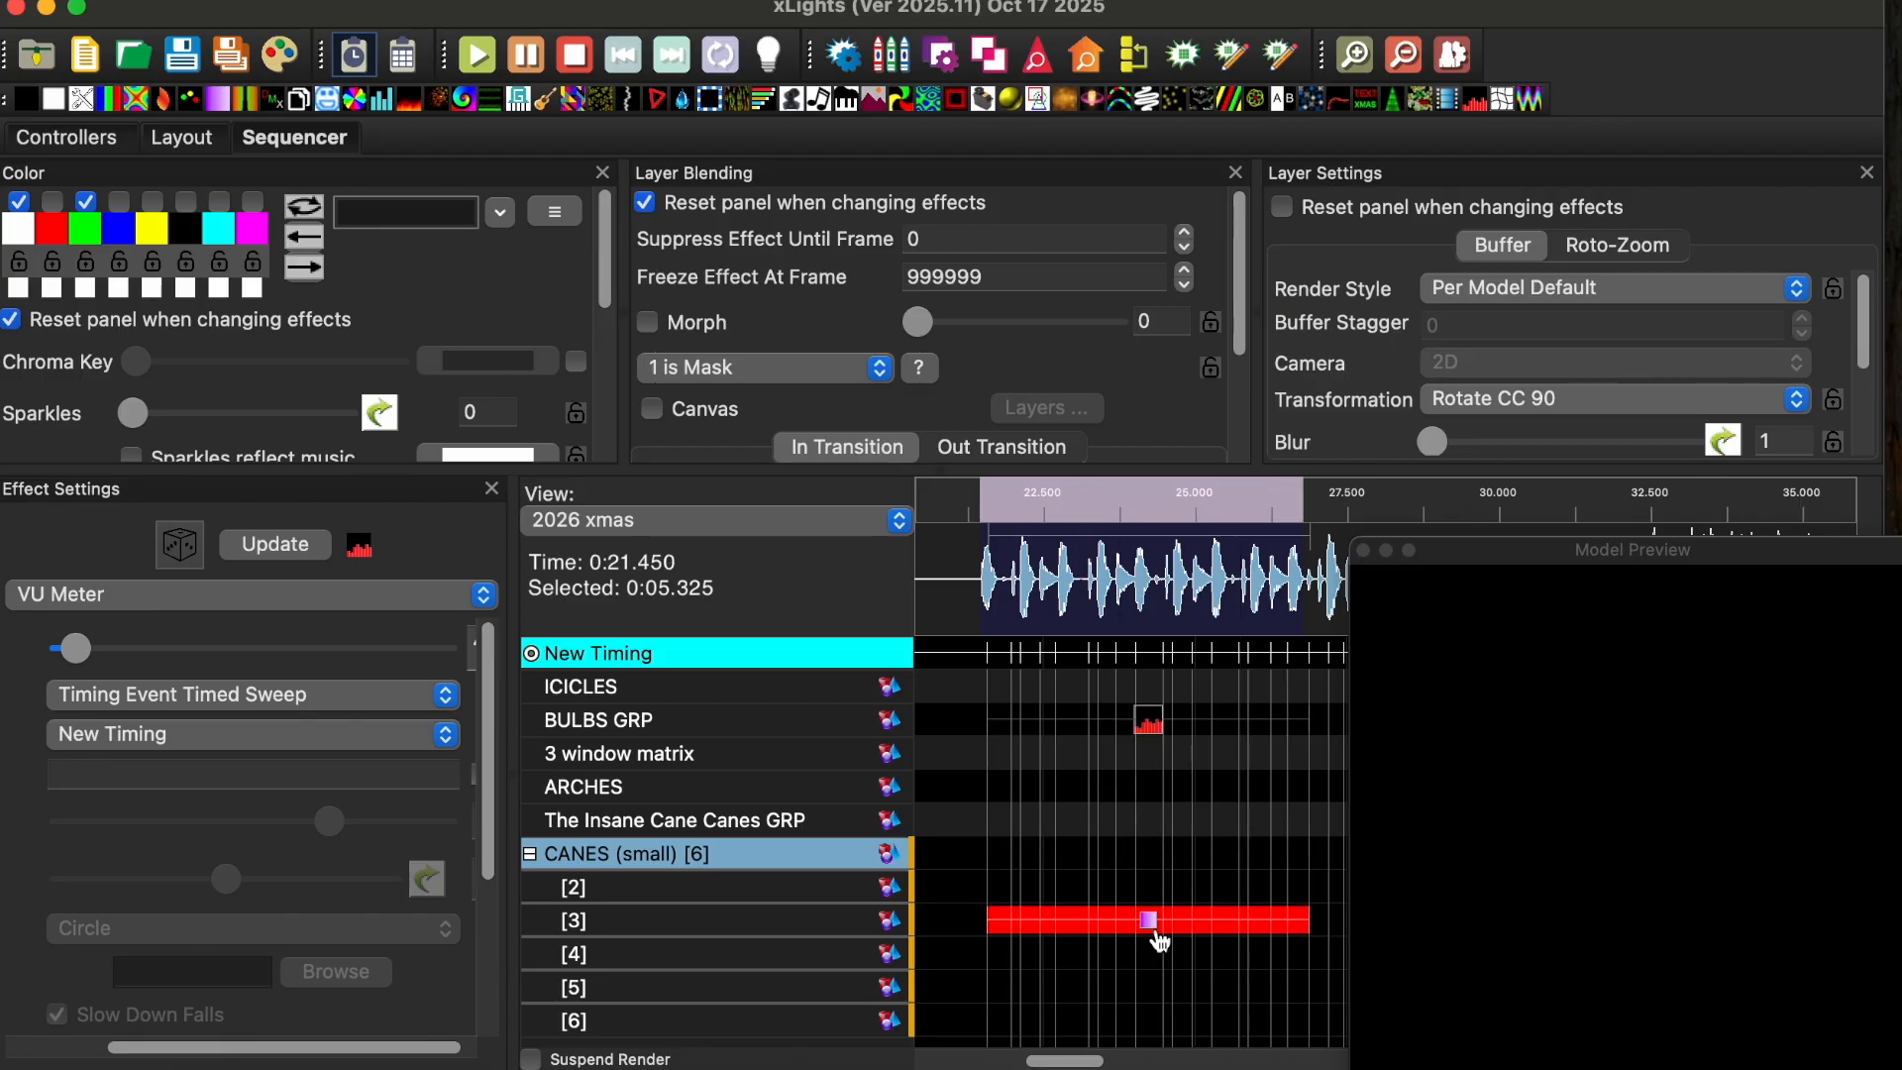
{"action": "left_click", "coordinate": [1152, 921]}
{"action": "left_click_drag", "start_coordinate": [1159, 926], "coordinate": [1150, 755]}
Step: Place the Spirals effect on layer [2] of CANES (small) and adjust its start to the timing marks
{"action": "left_click_drag", "start_coordinate": [1465, 556], "coordinate": [1528, 969]}
{"action": "left_click_drag", "start_coordinate": [1638, 892], "coordinate": [1329, 917]}
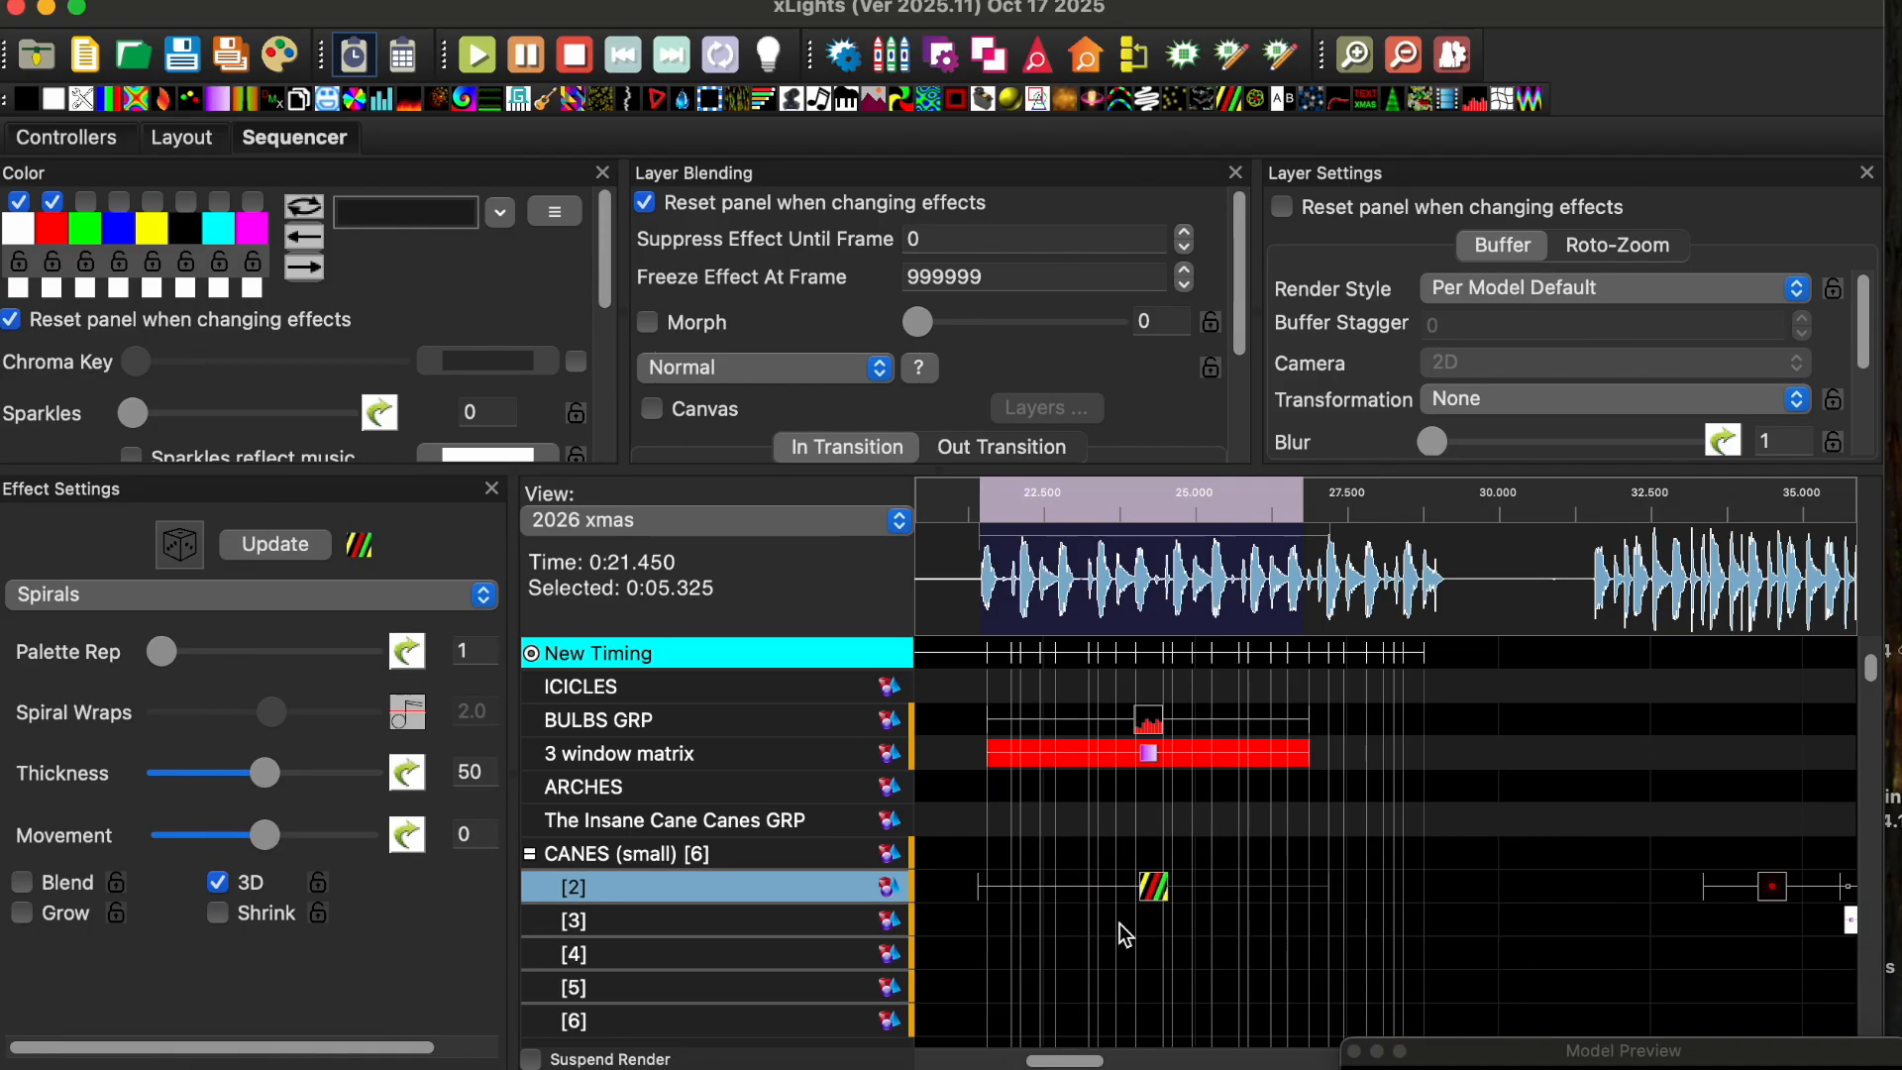
{"action": "left_click", "coordinate": [981, 888]}
{"action": "left_click_drag", "start_coordinate": [1767, 1058], "coordinate": [1753, 537]}
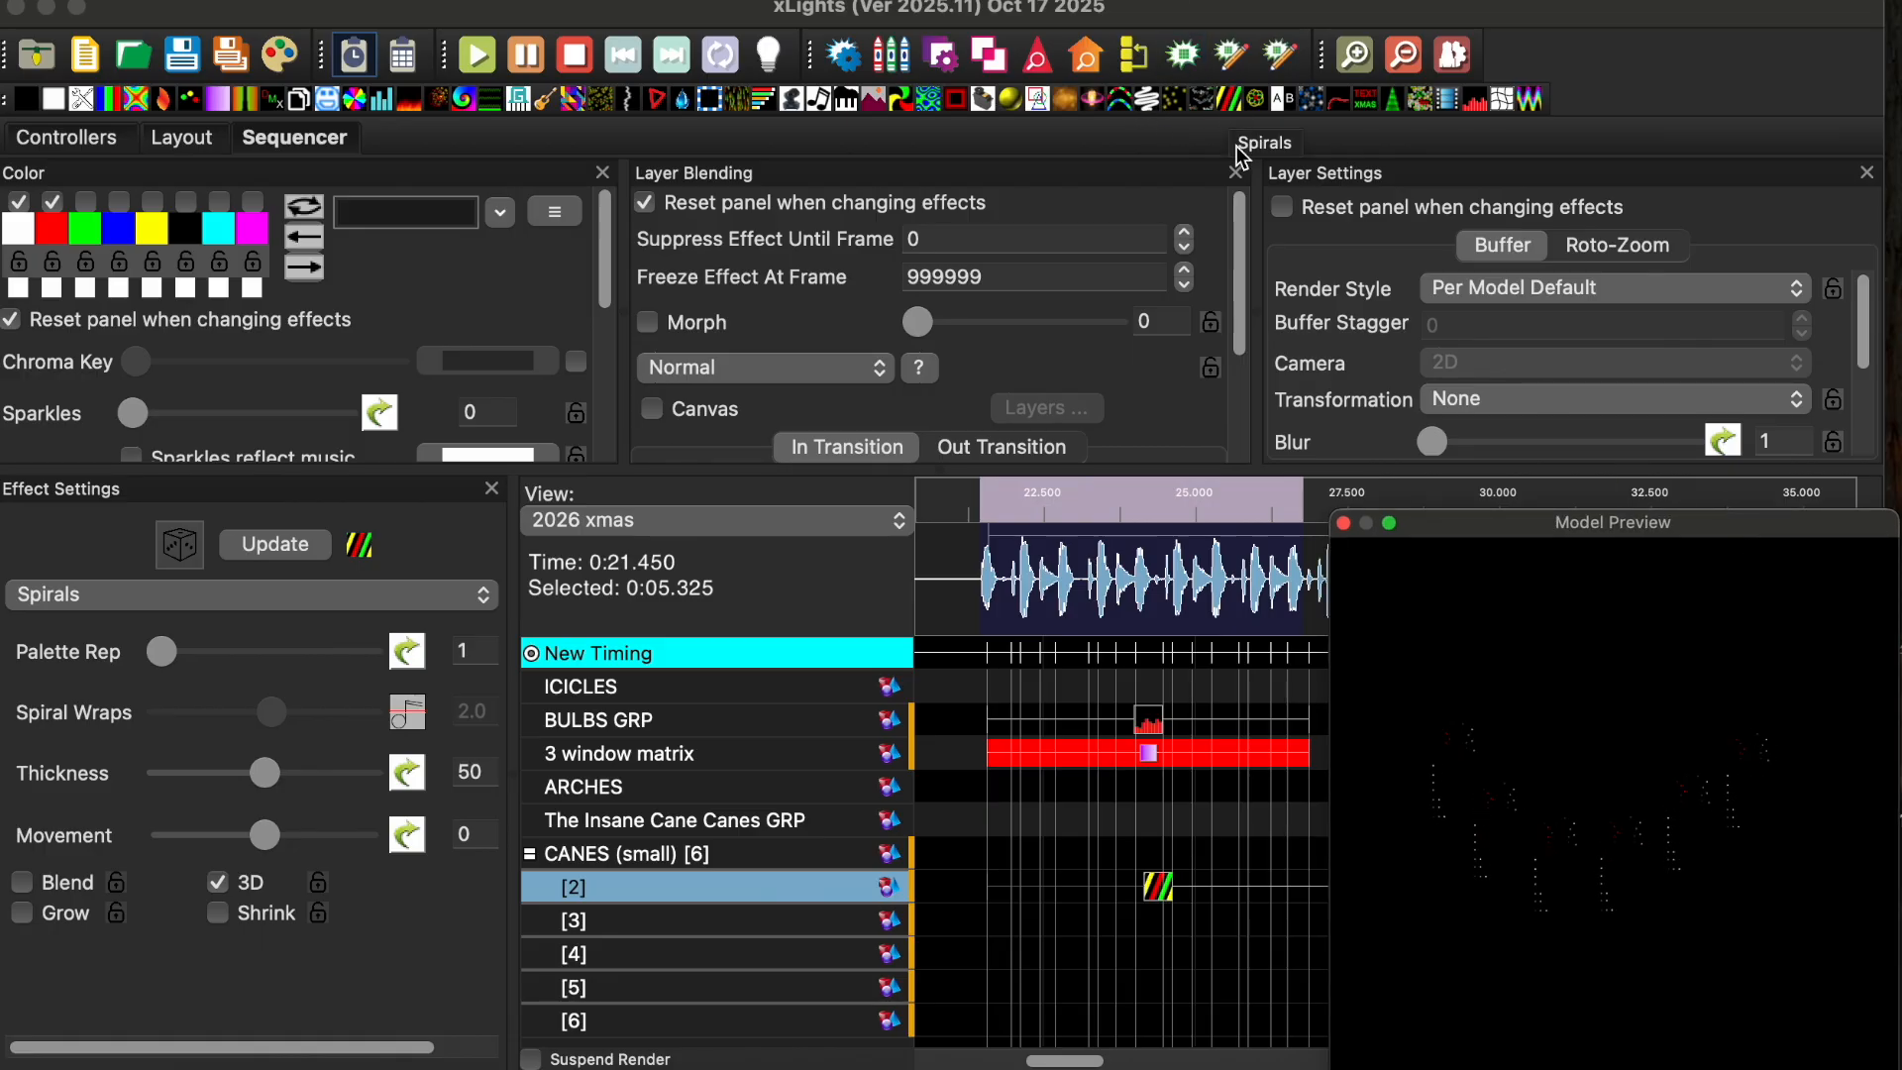
Step: Turn off the Spirals effect's Spiral Wraps value curve and play the section with a fixed 2.0 wraps
{"action": "left_click", "coordinate": [1167, 899]}
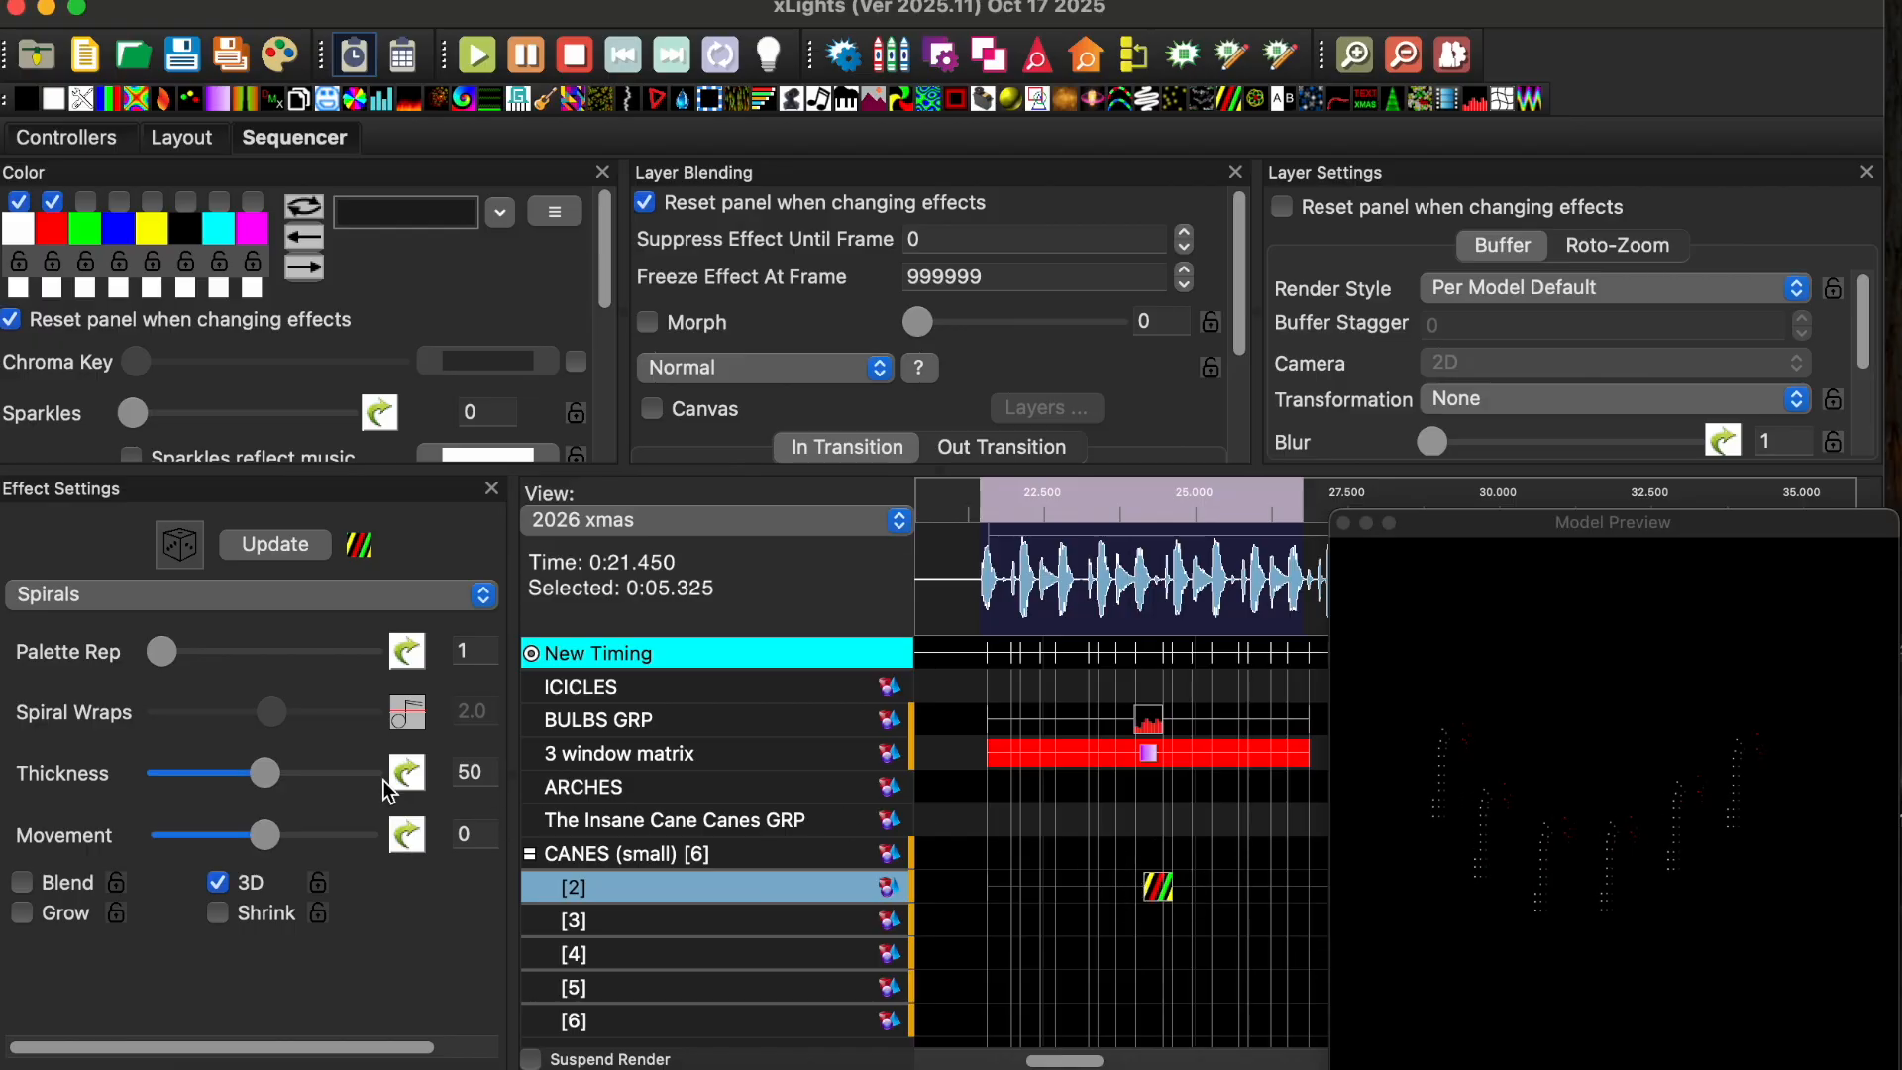
{"action": "left_click", "coordinate": [406, 715]}
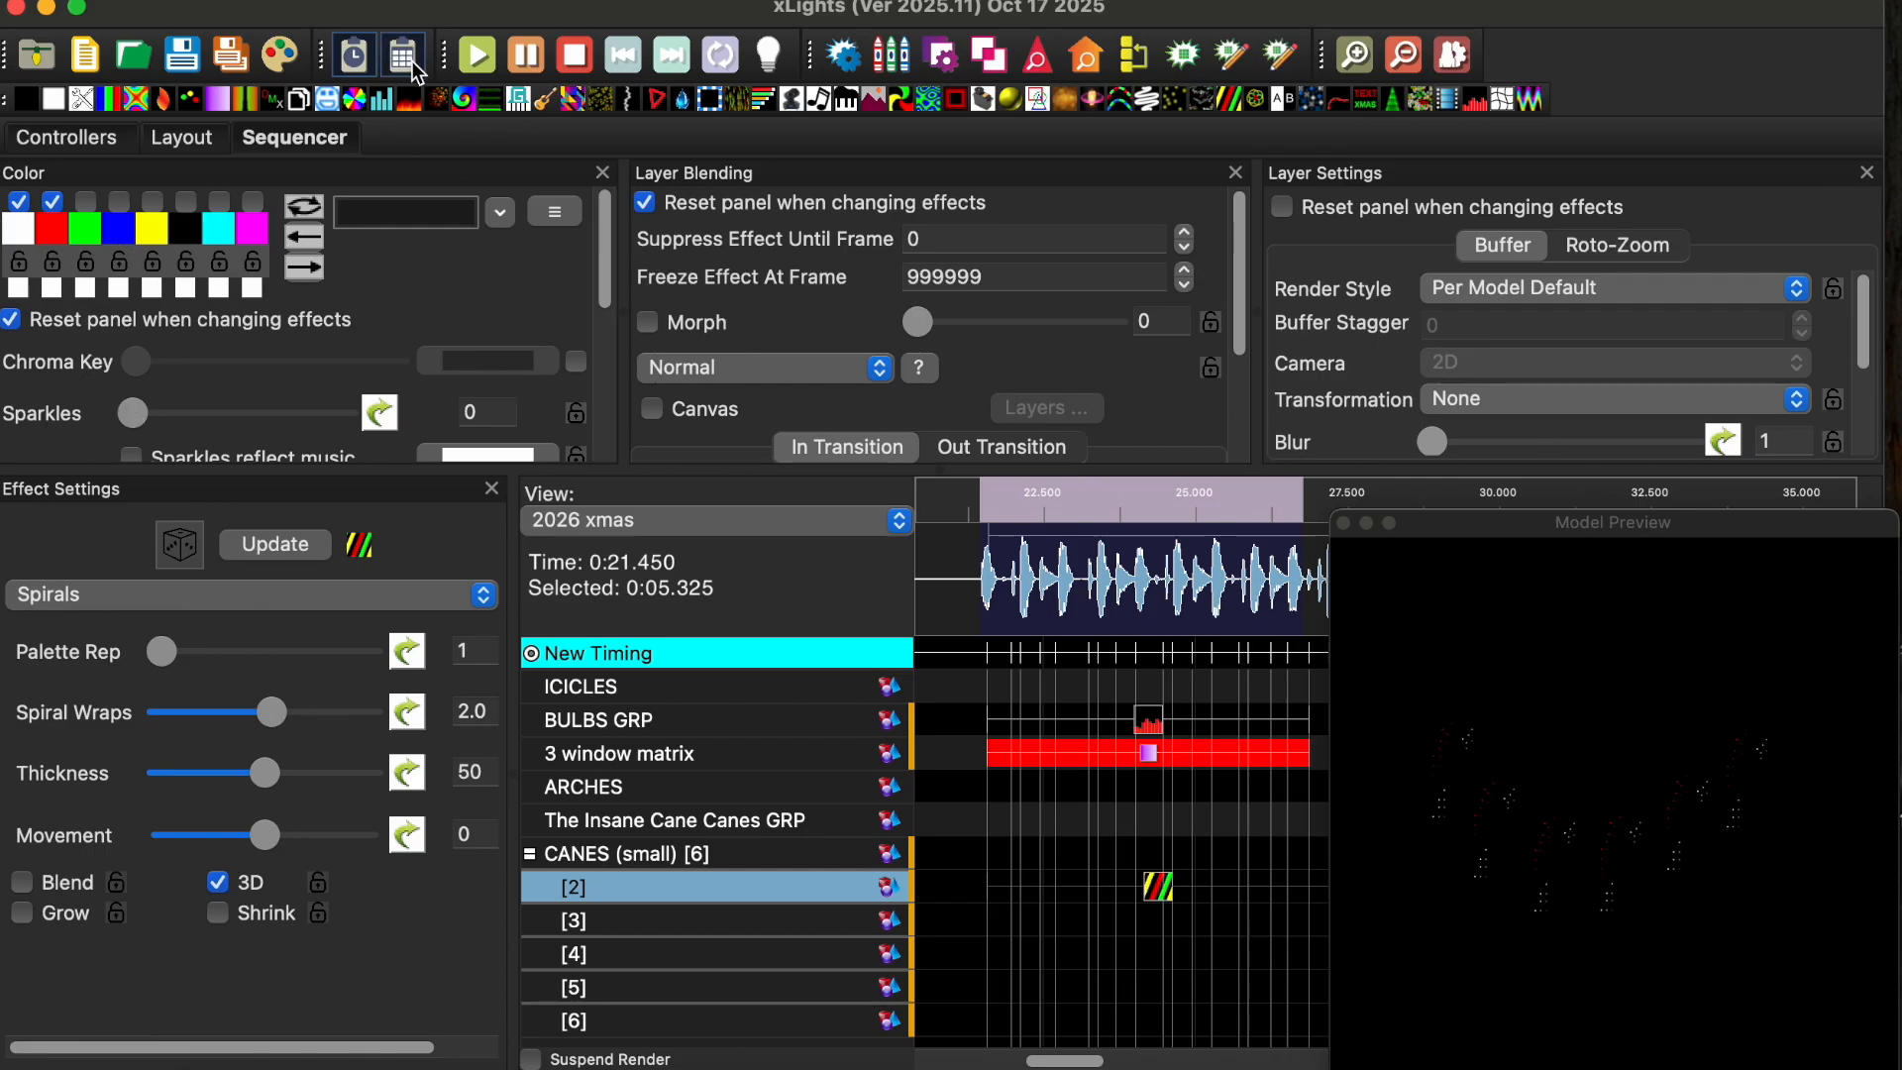
{"action": "left_click", "coordinate": [480, 59]}
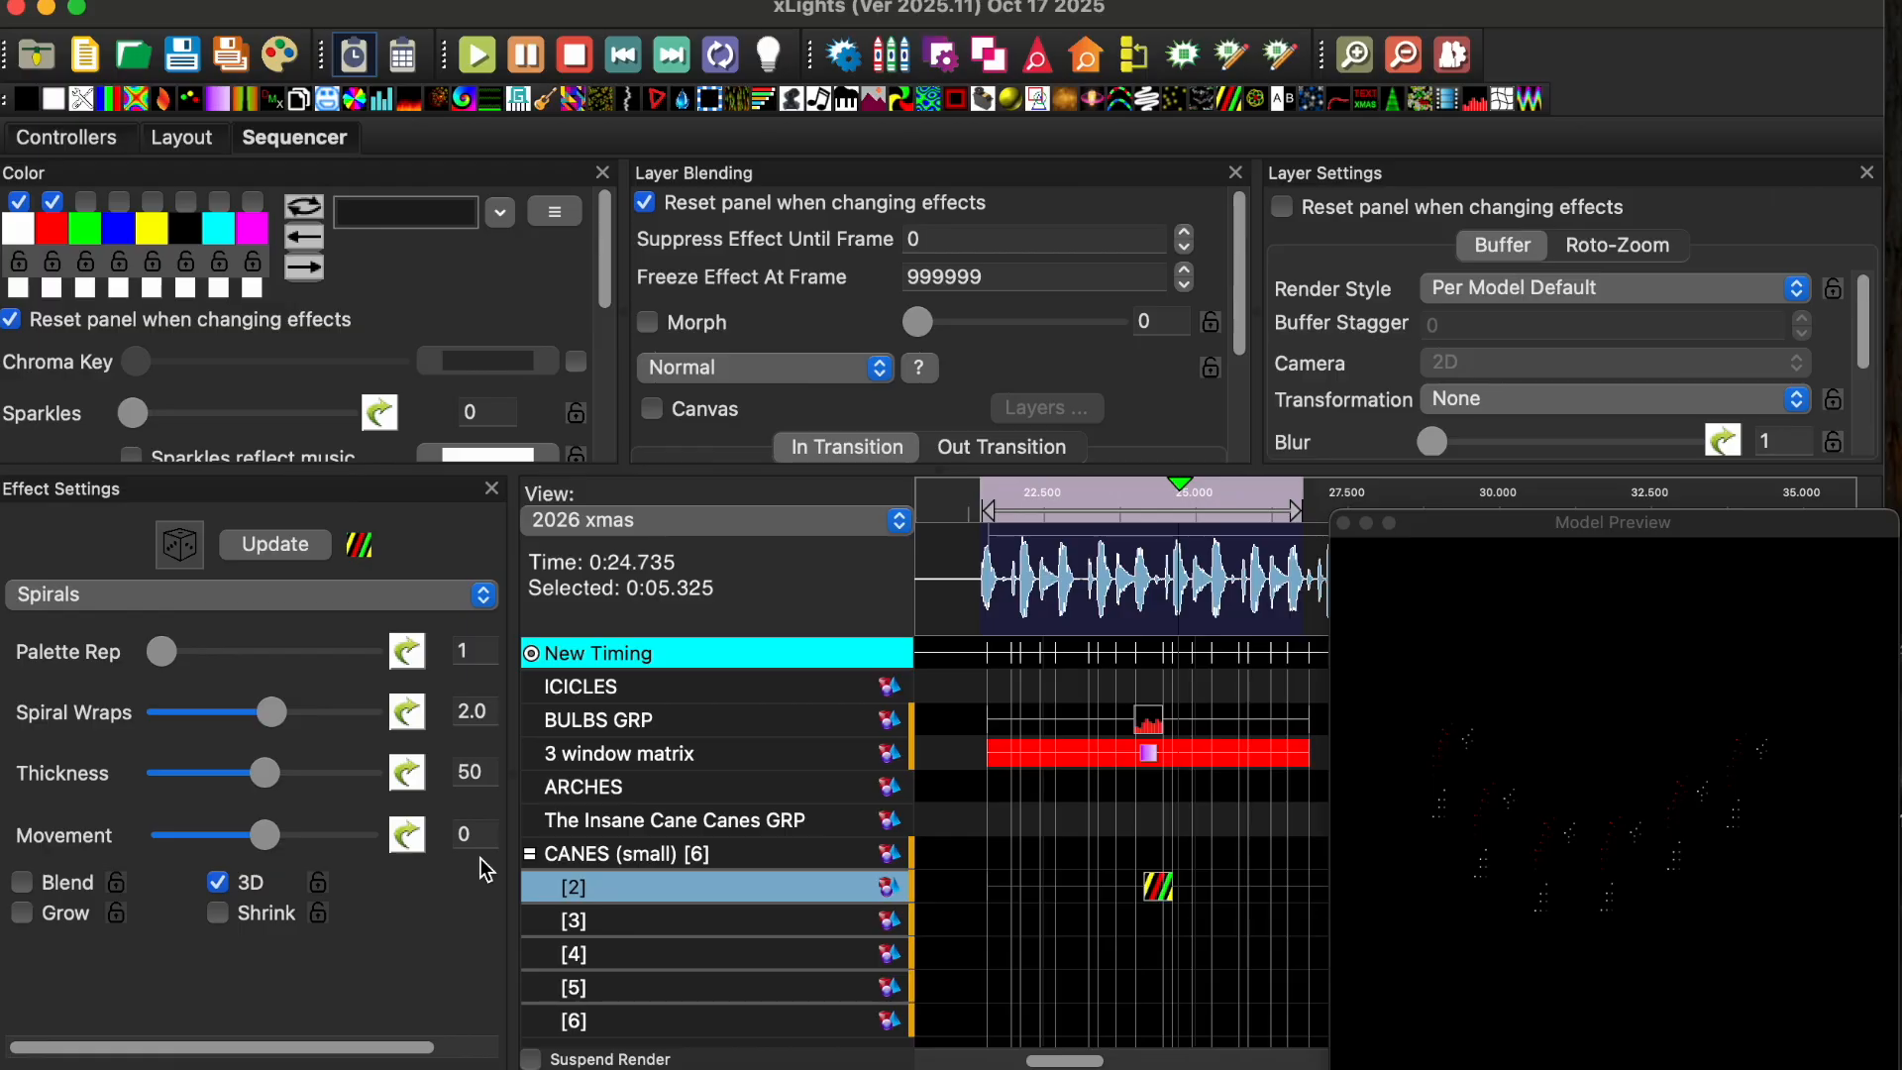
Step: Apply the Music value curve to Spiral Wraps with low -2.0 and high 2.0, and play the selected section
{"action": "left_click", "coordinate": [407, 713]}
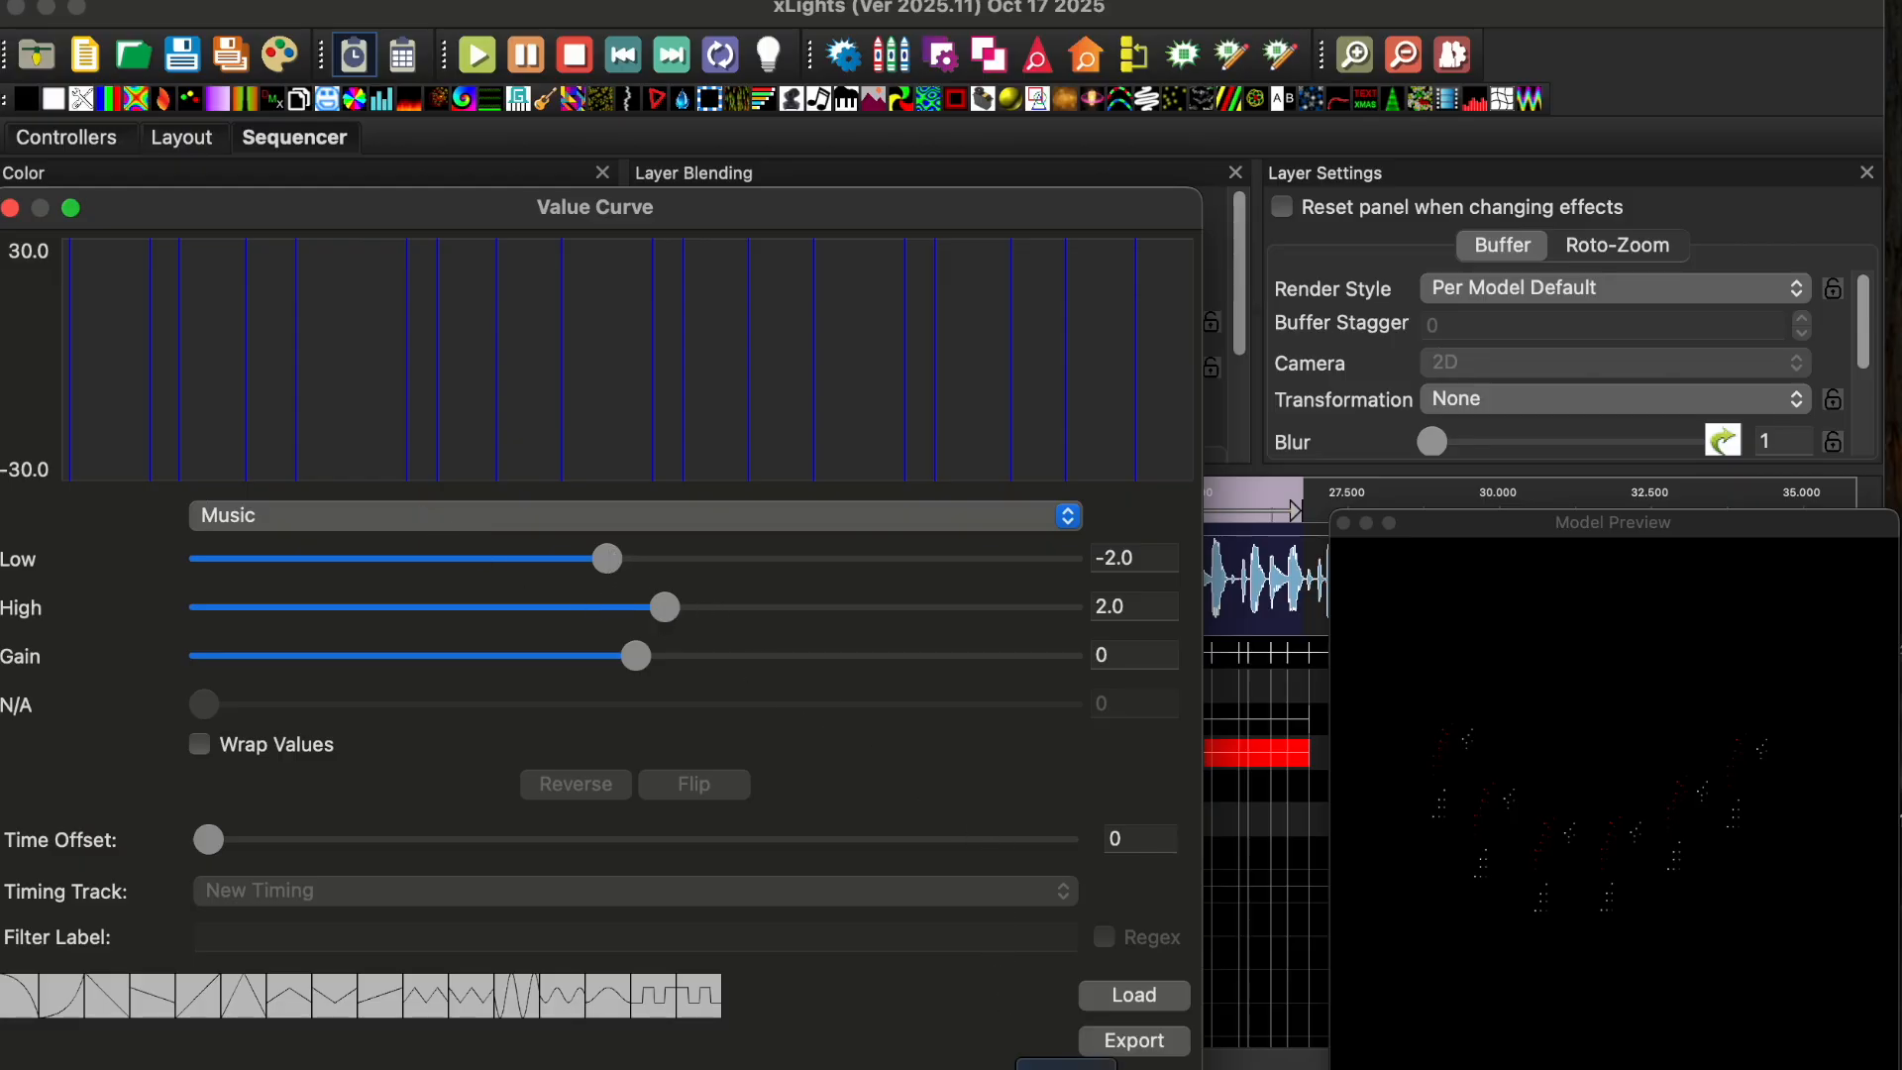
{"action": "left_click", "coordinate": [1041, 1063]}
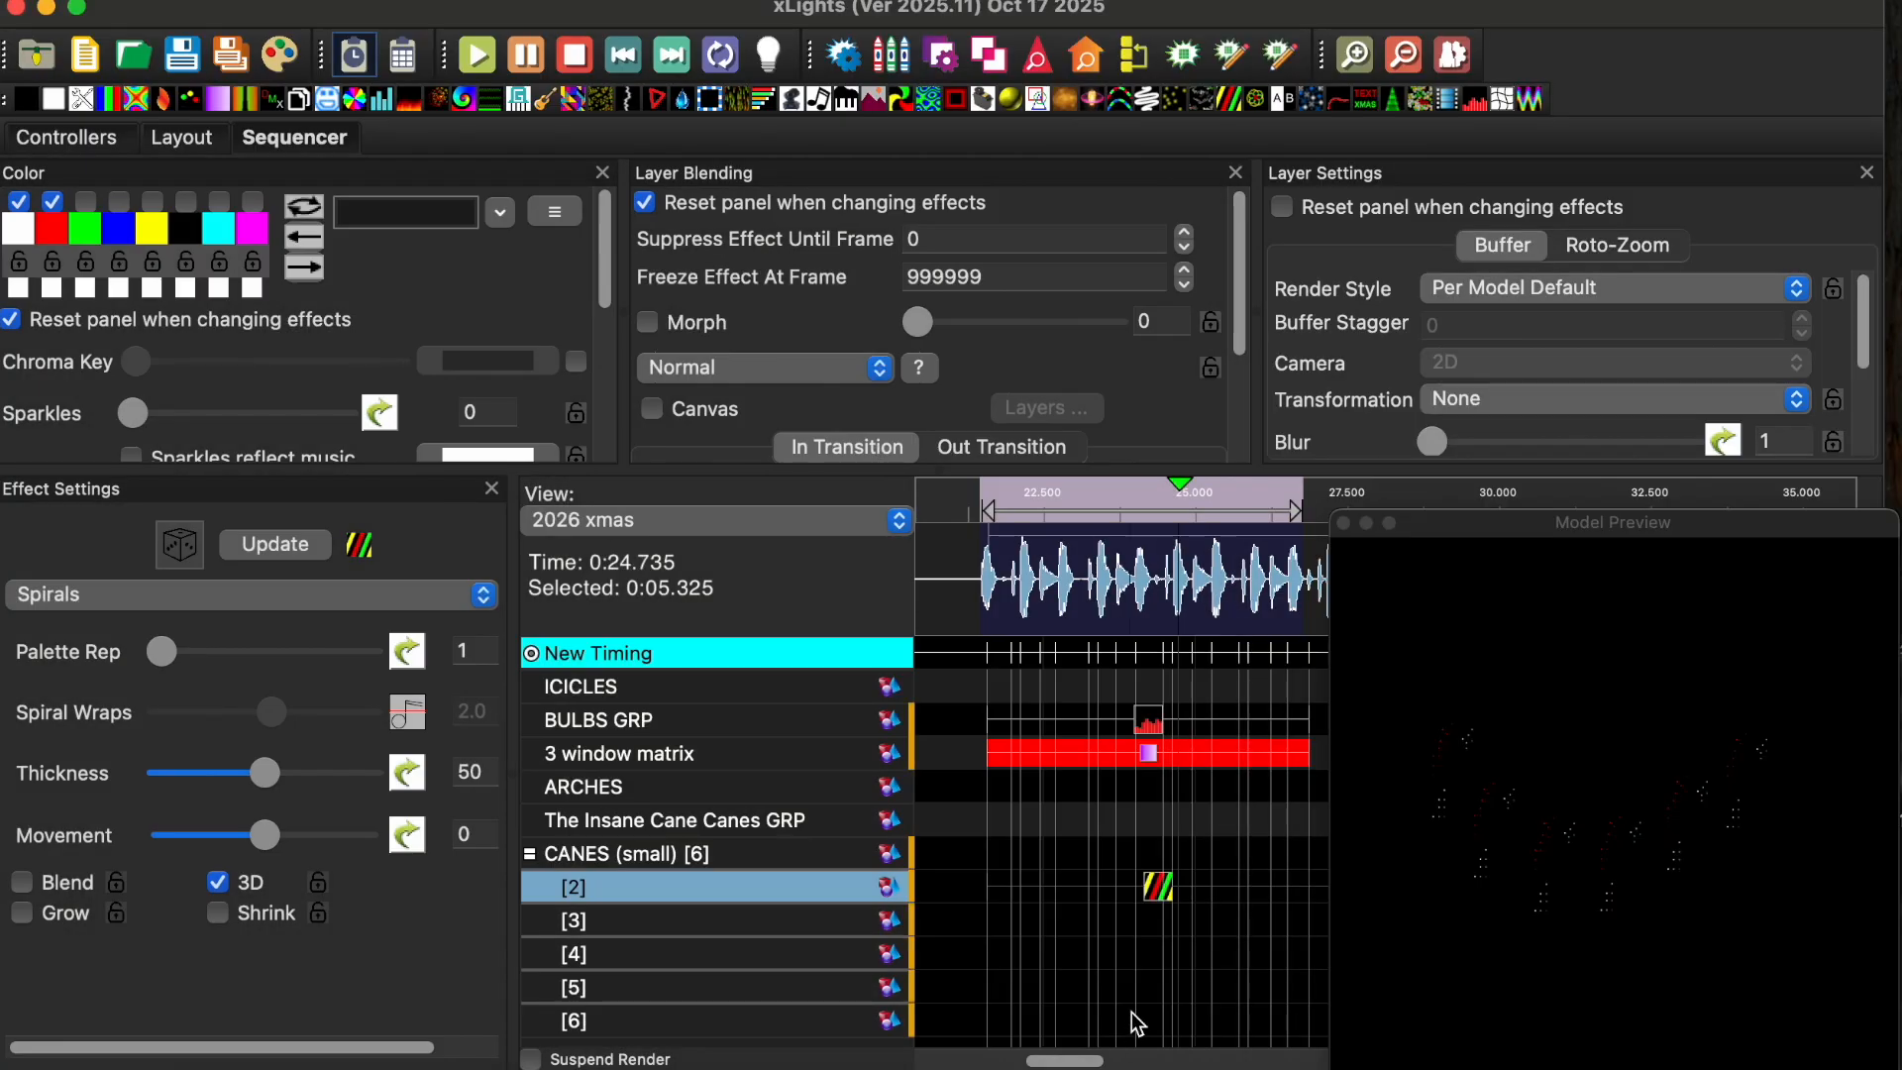
{"action": "left_click", "coordinate": [480, 58]}
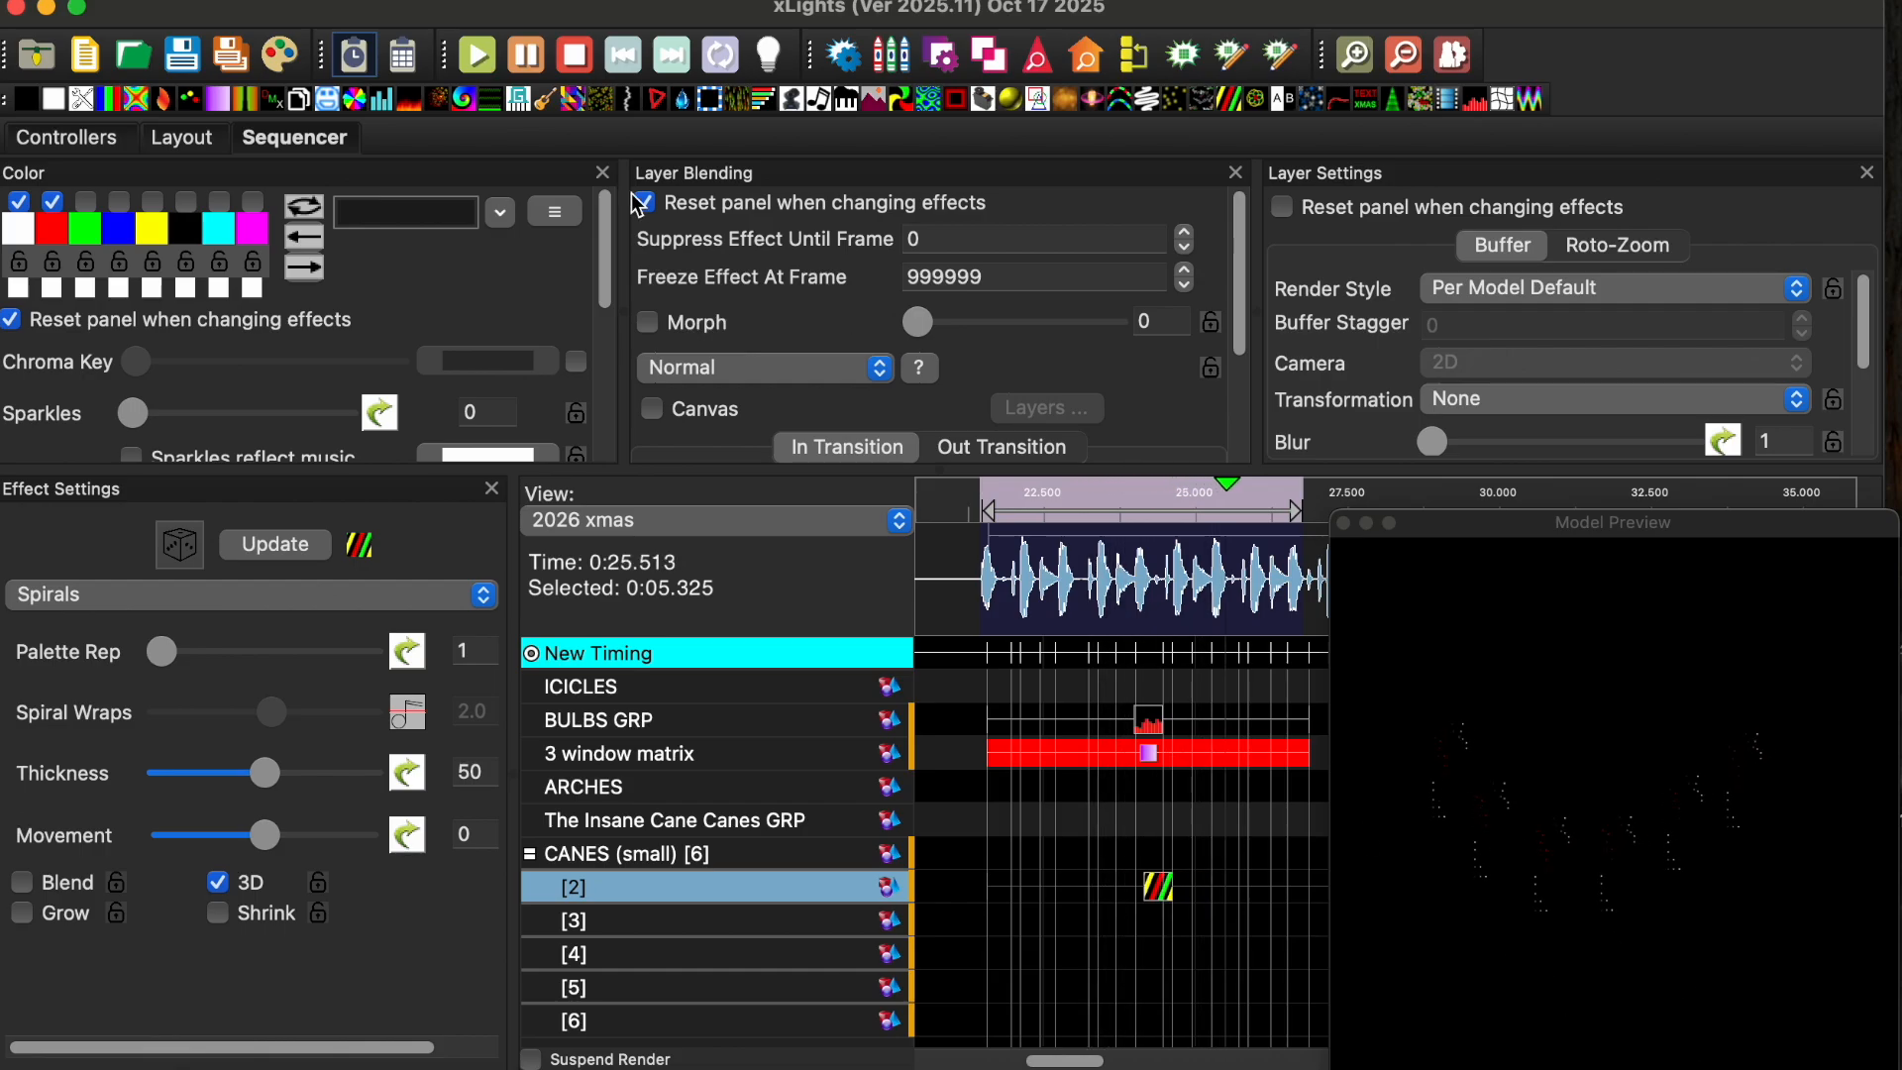
{"action": "left_click", "coordinate": [535, 63]}
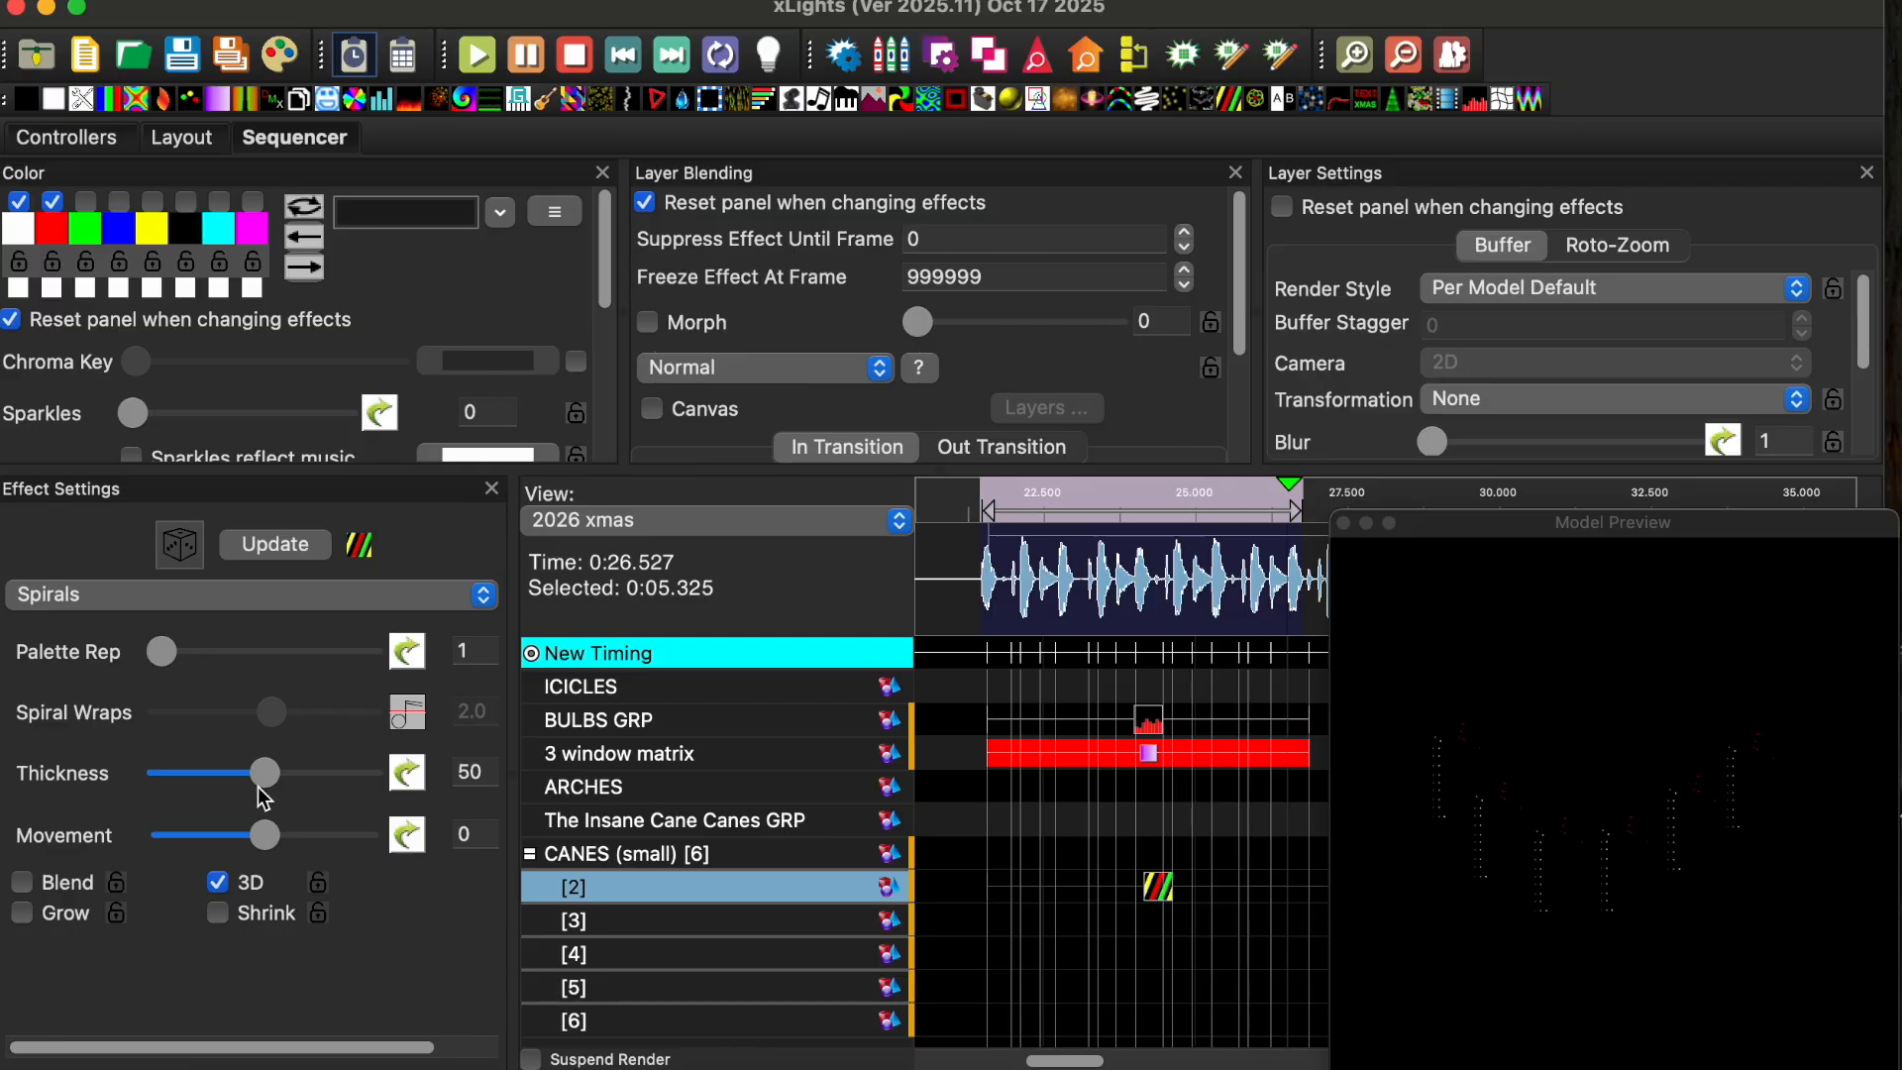
Step: Open the Spirals effect's Thickness value curve and choose the Timing Track Toggle type with the New Timing track
{"action": "left_click", "coordinate": [406, 772]}
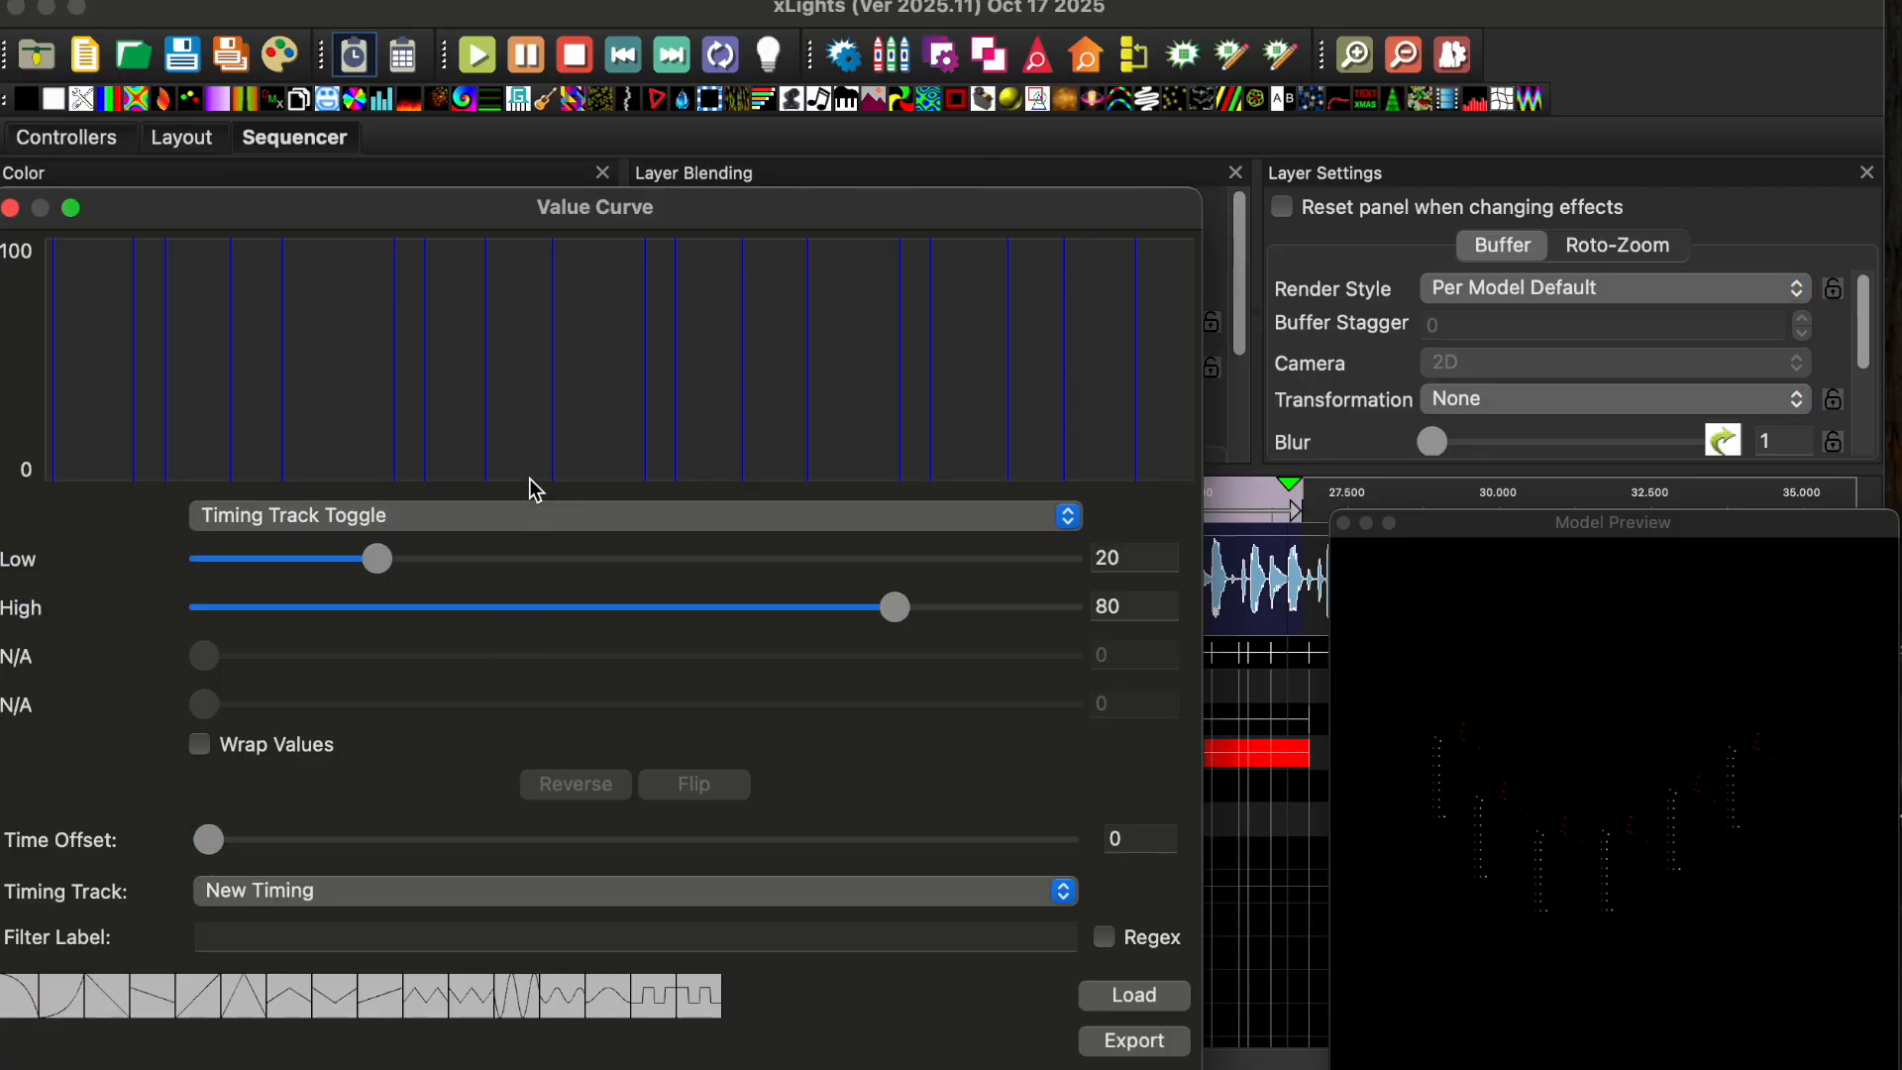
{"action": "left_click", "coordinate": [545, 530]}
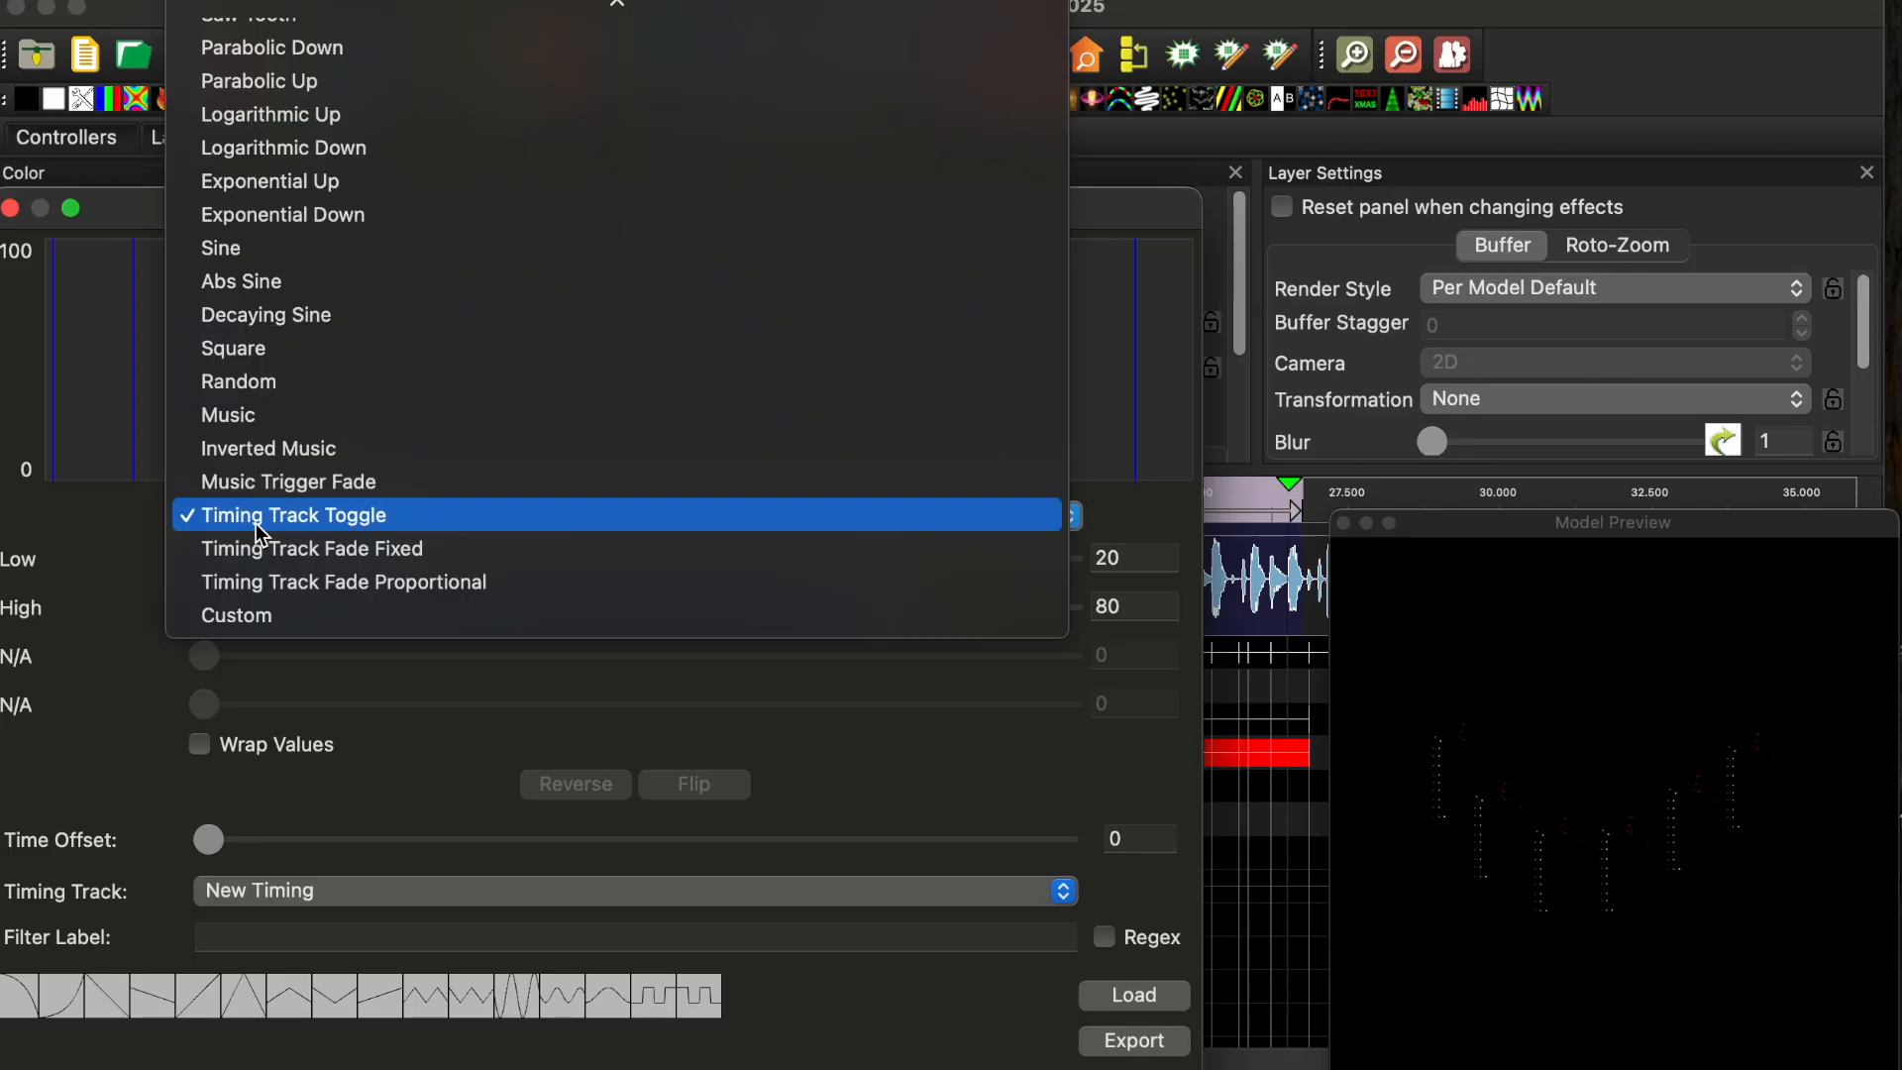
{"action": "left_click", "coordinate": [401, 513]}
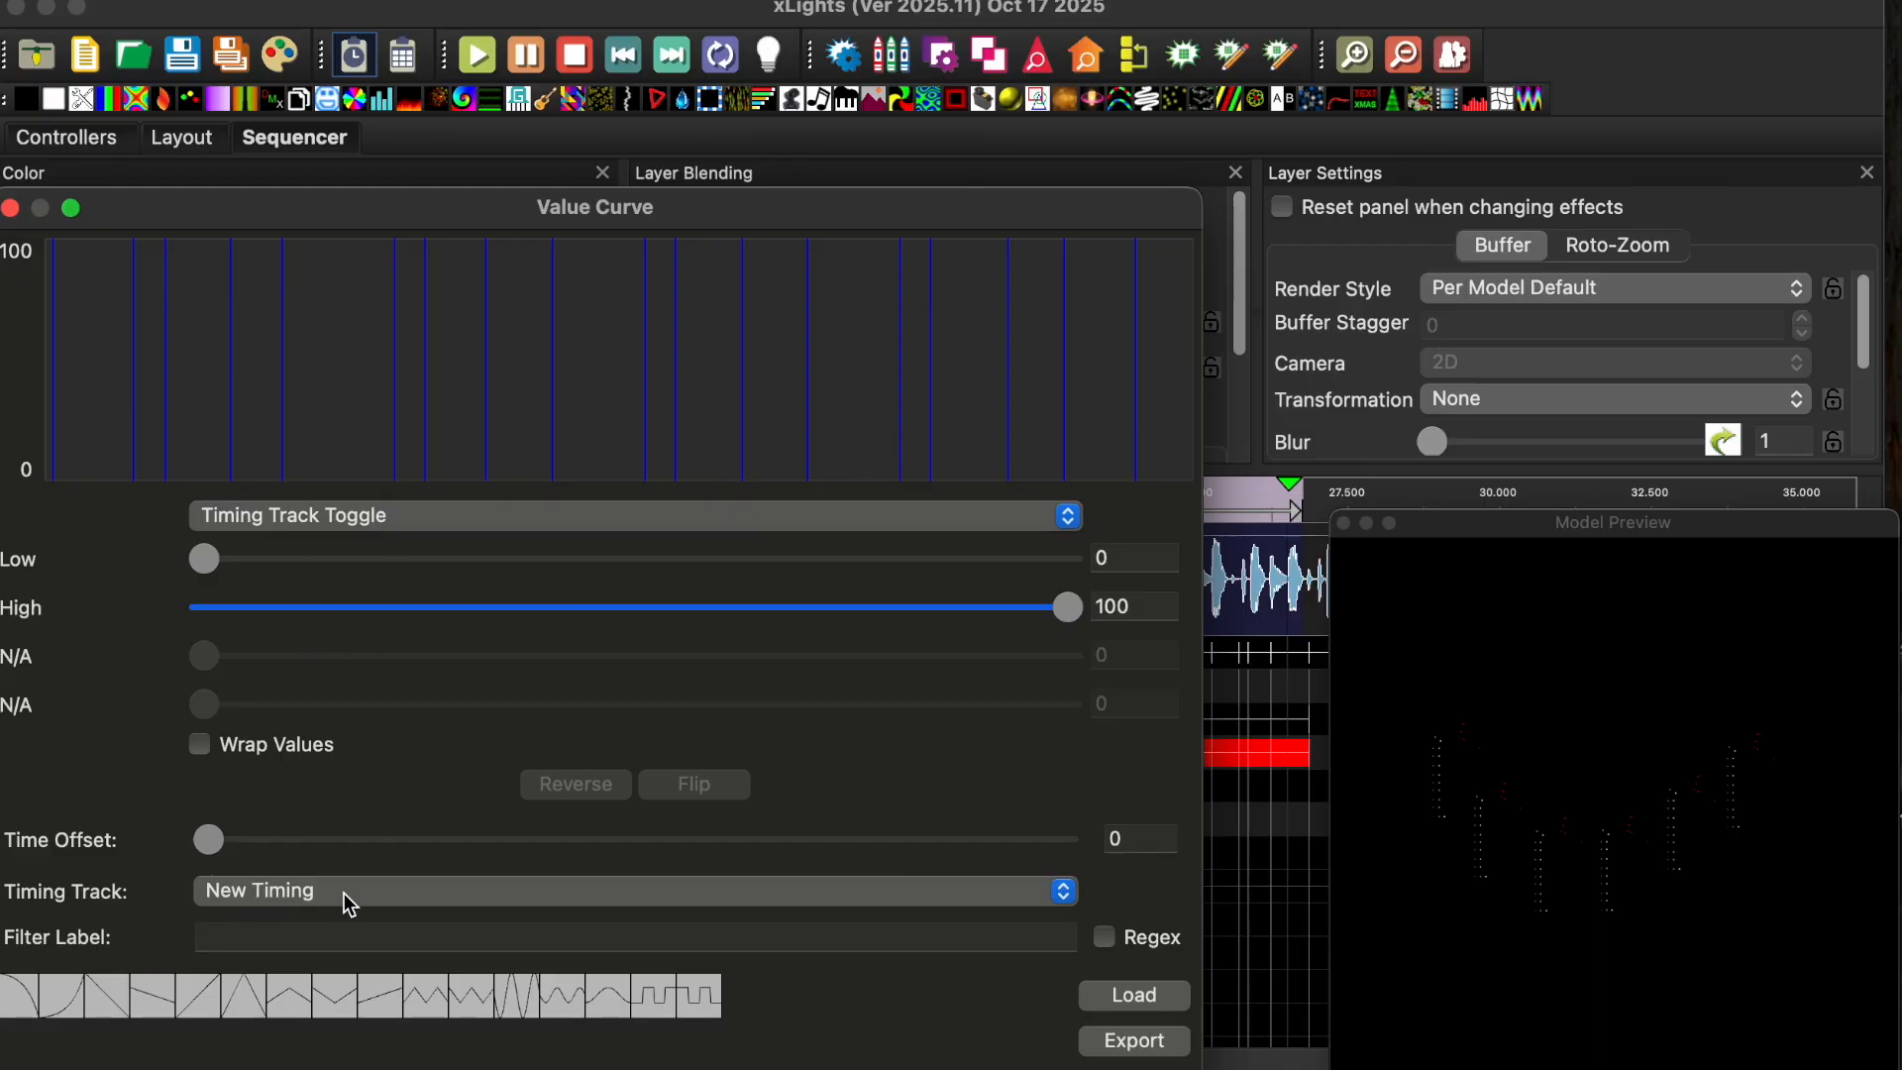
Step: Set the Thickness curve's low to 10 and high to 20, and play the selected section
{"action": "left_click", "coordinate": [1118, 558]}
{"action": "type", "text": "1"}
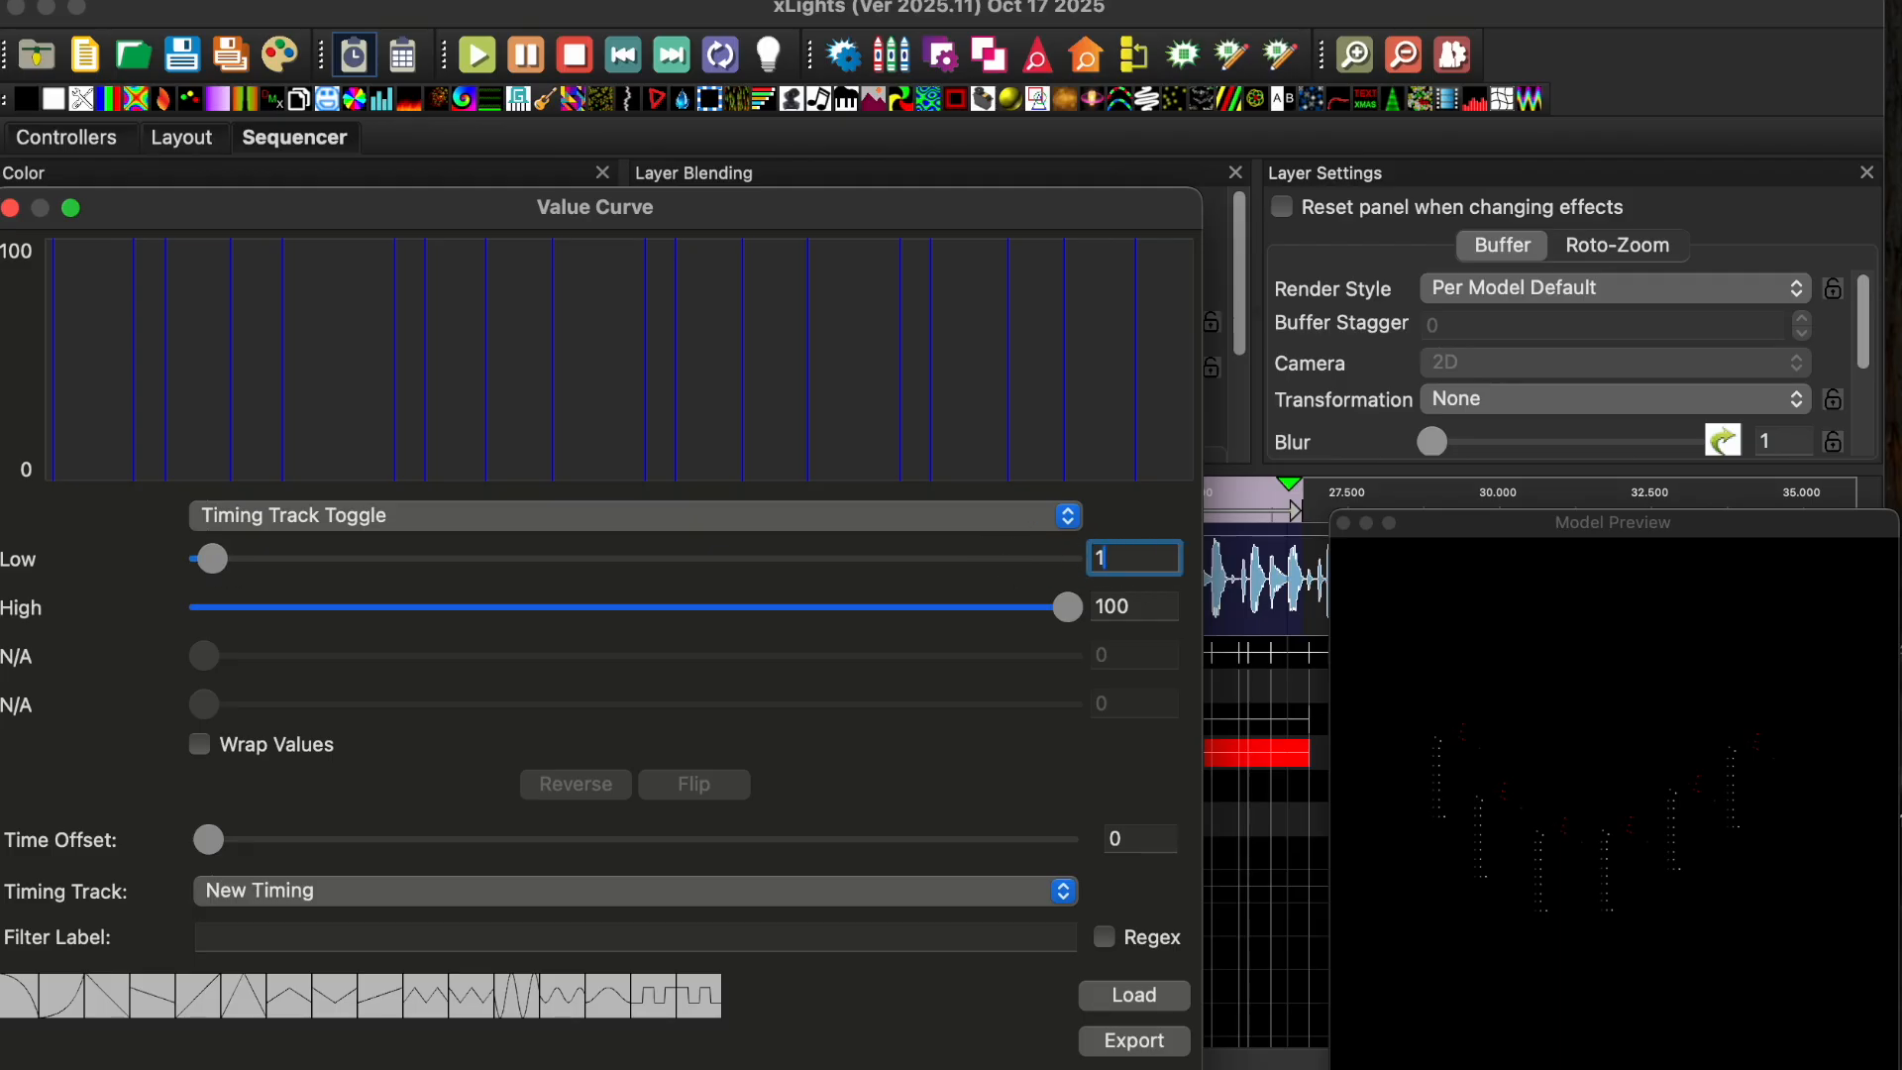
{"action": "type", "text": "0"}
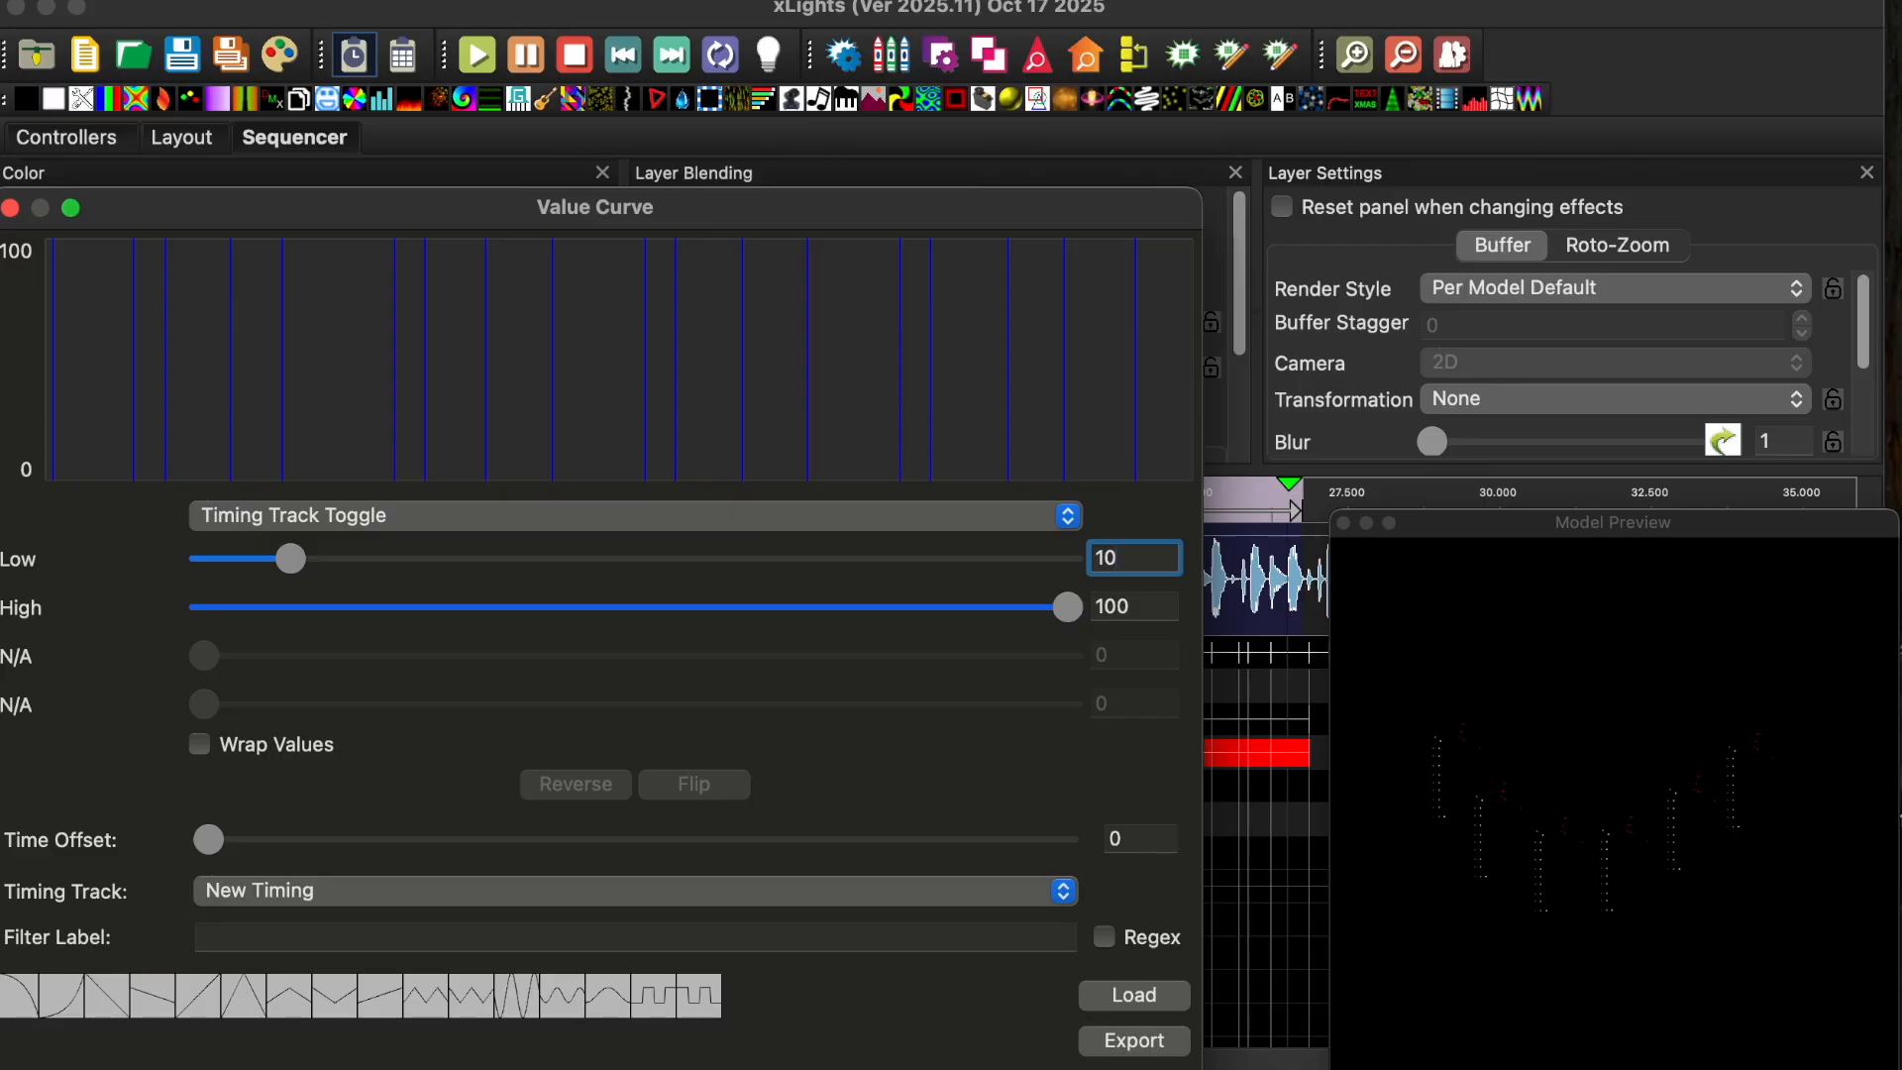
{"action": "key", "text": "BackSpace"}
{"action": "key", "text": "BackSpace"}
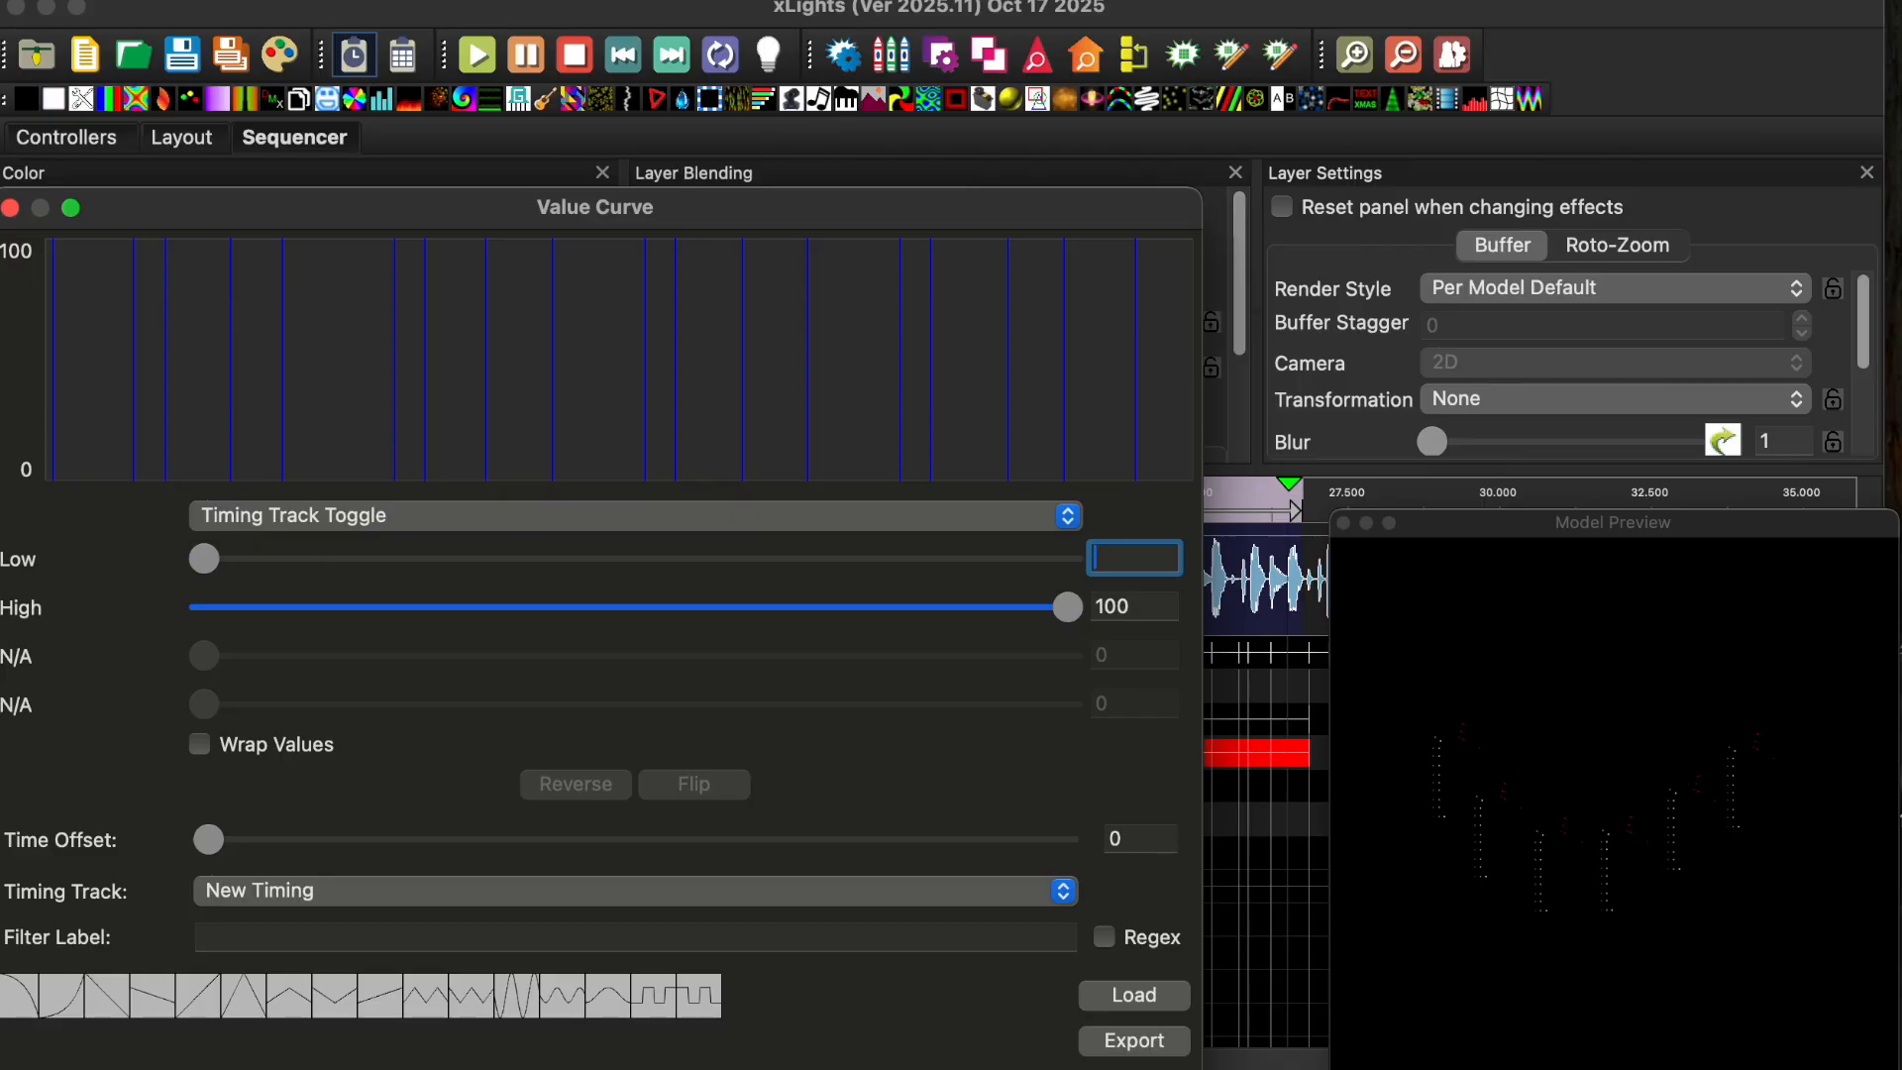
{"action": "type", "text": "10"}
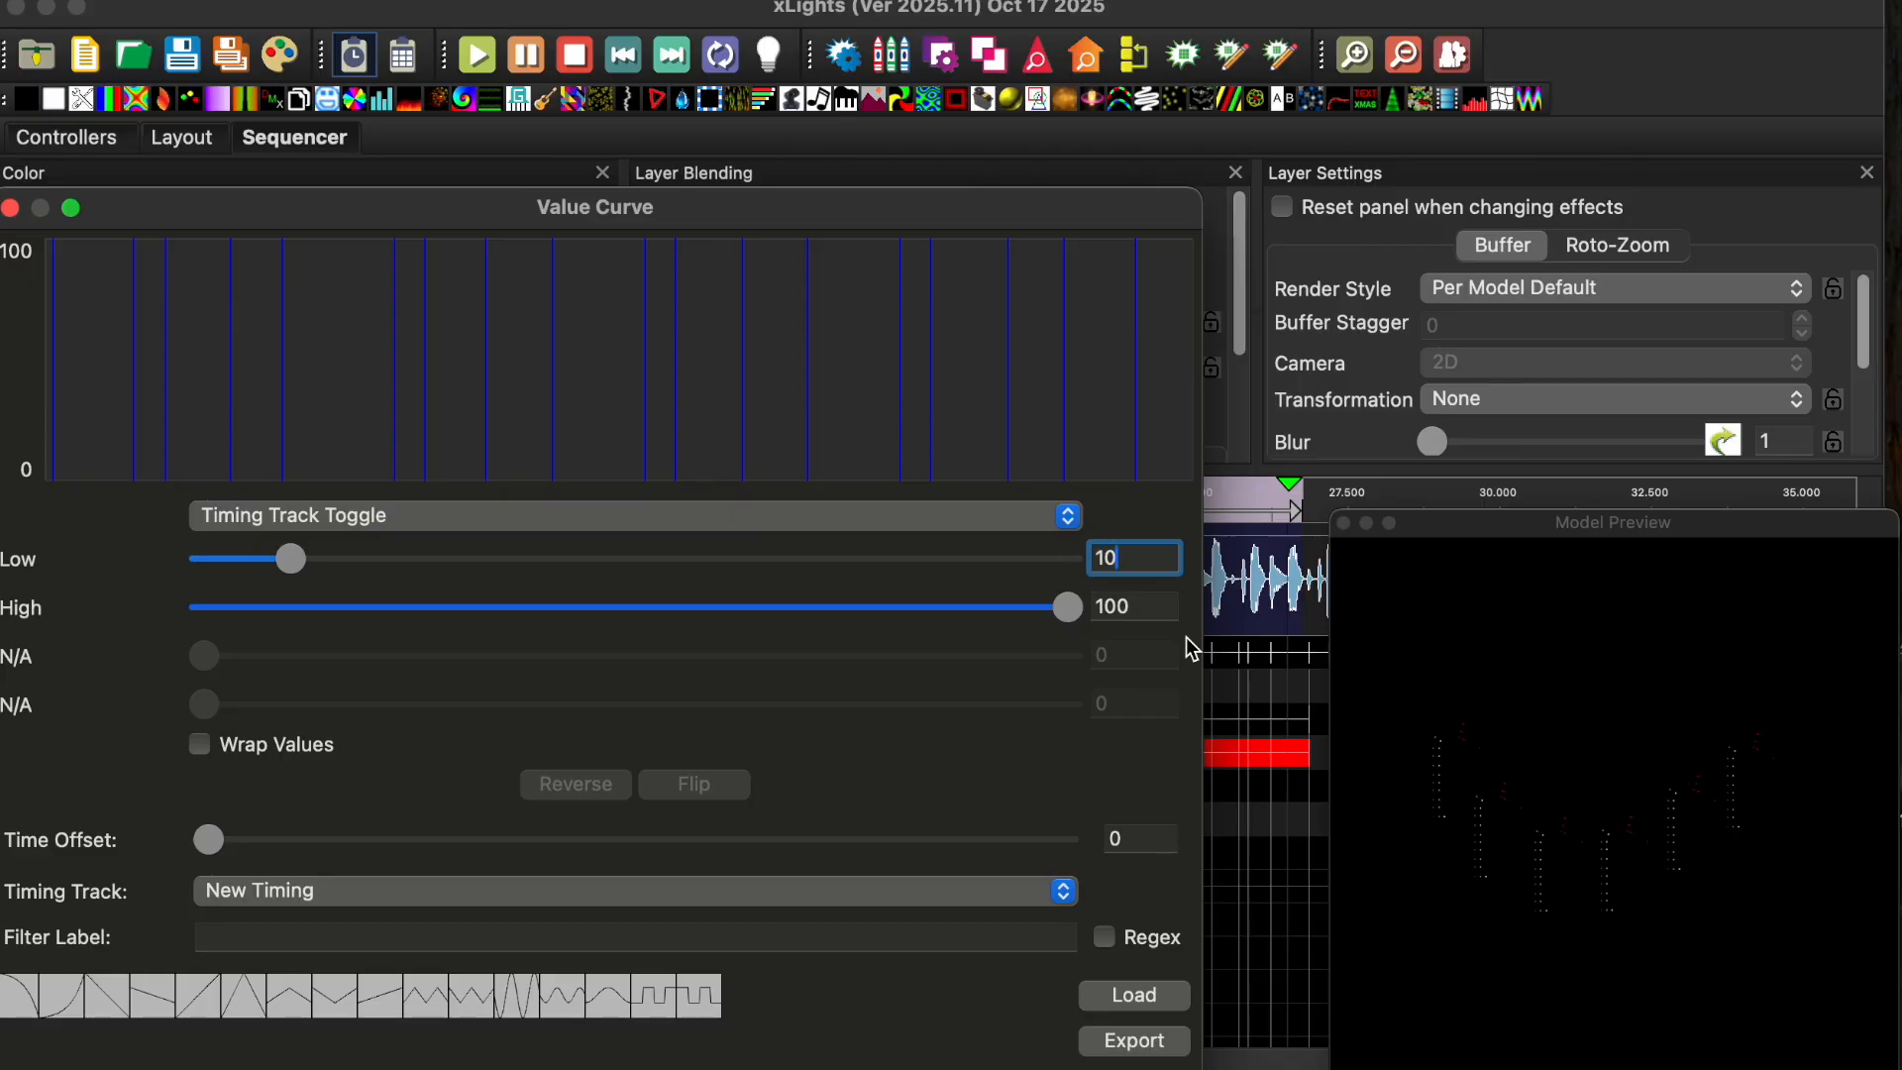
{"action": "left_click", "coordinate": [1139, 600]}
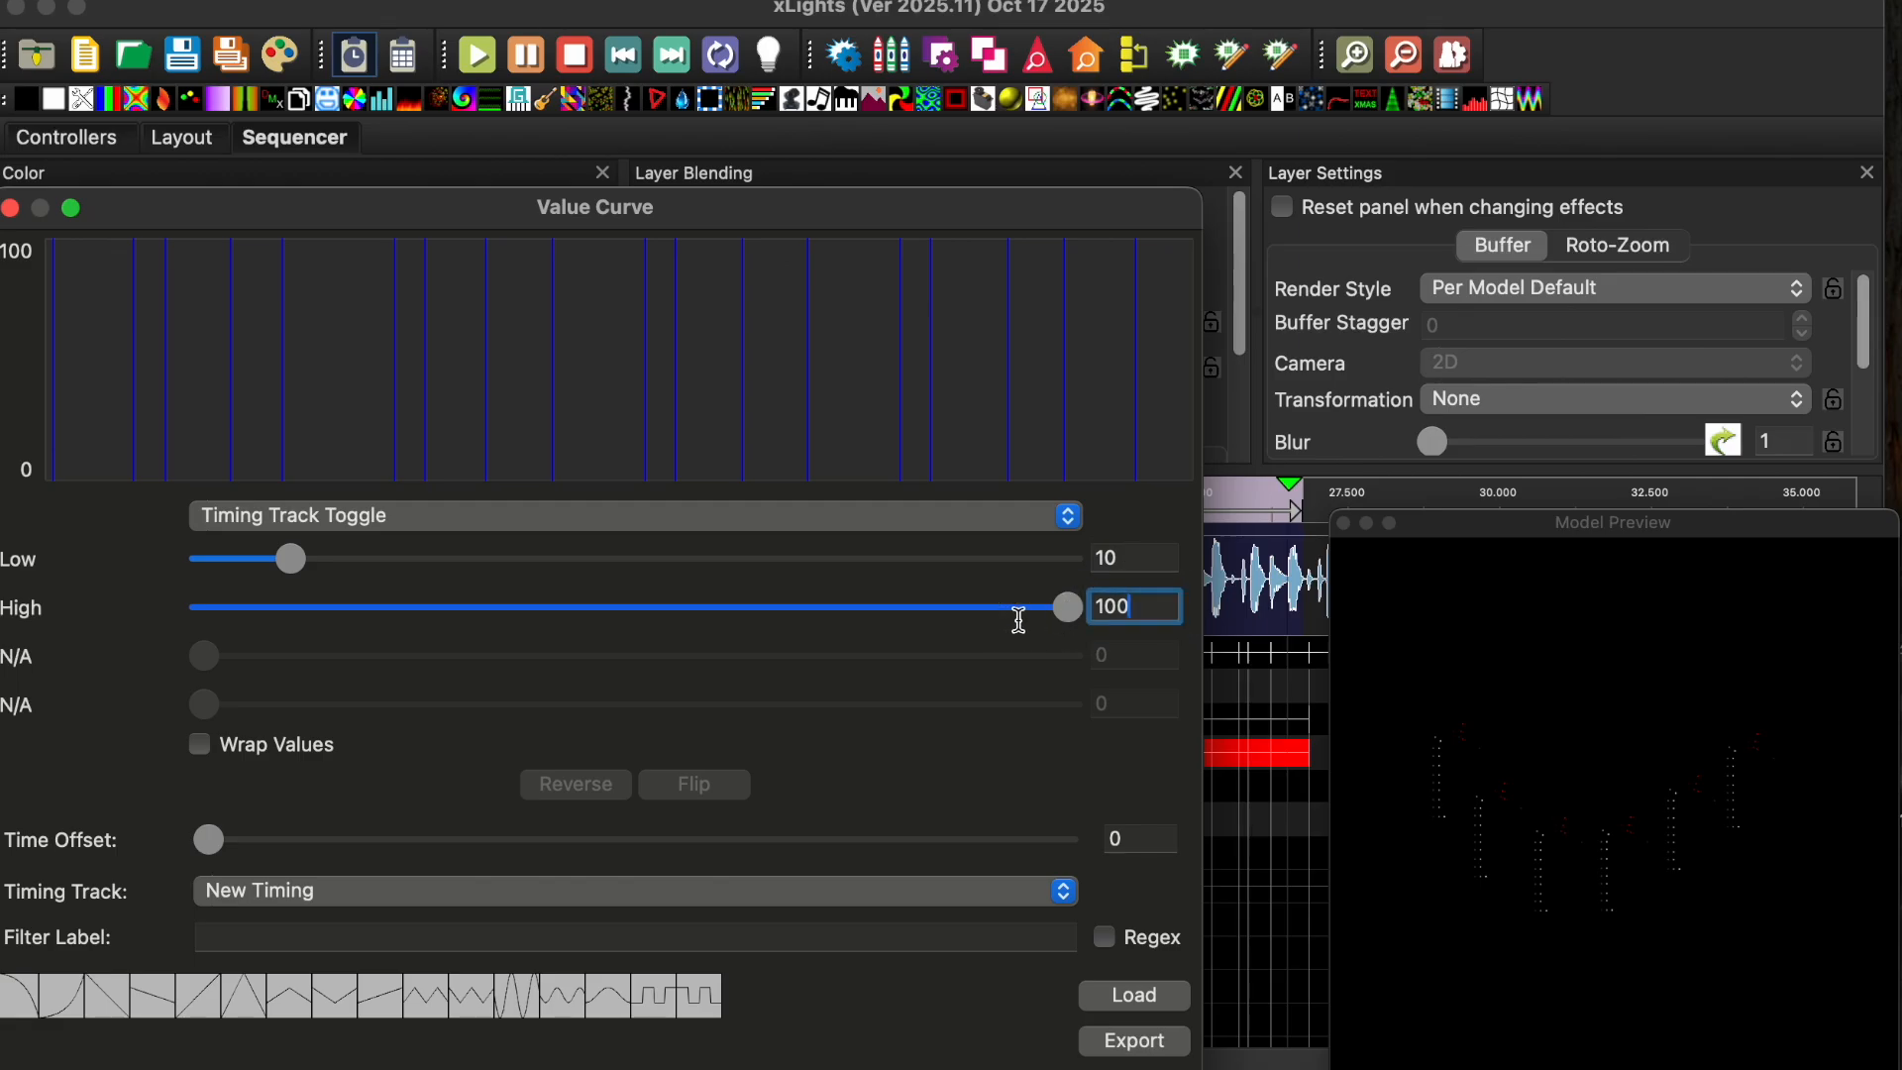
{"action": "key", "text": "BackSpace"}
{"action": "key", "text": "BackSpace"}
{"action": "type", "text": "20"}
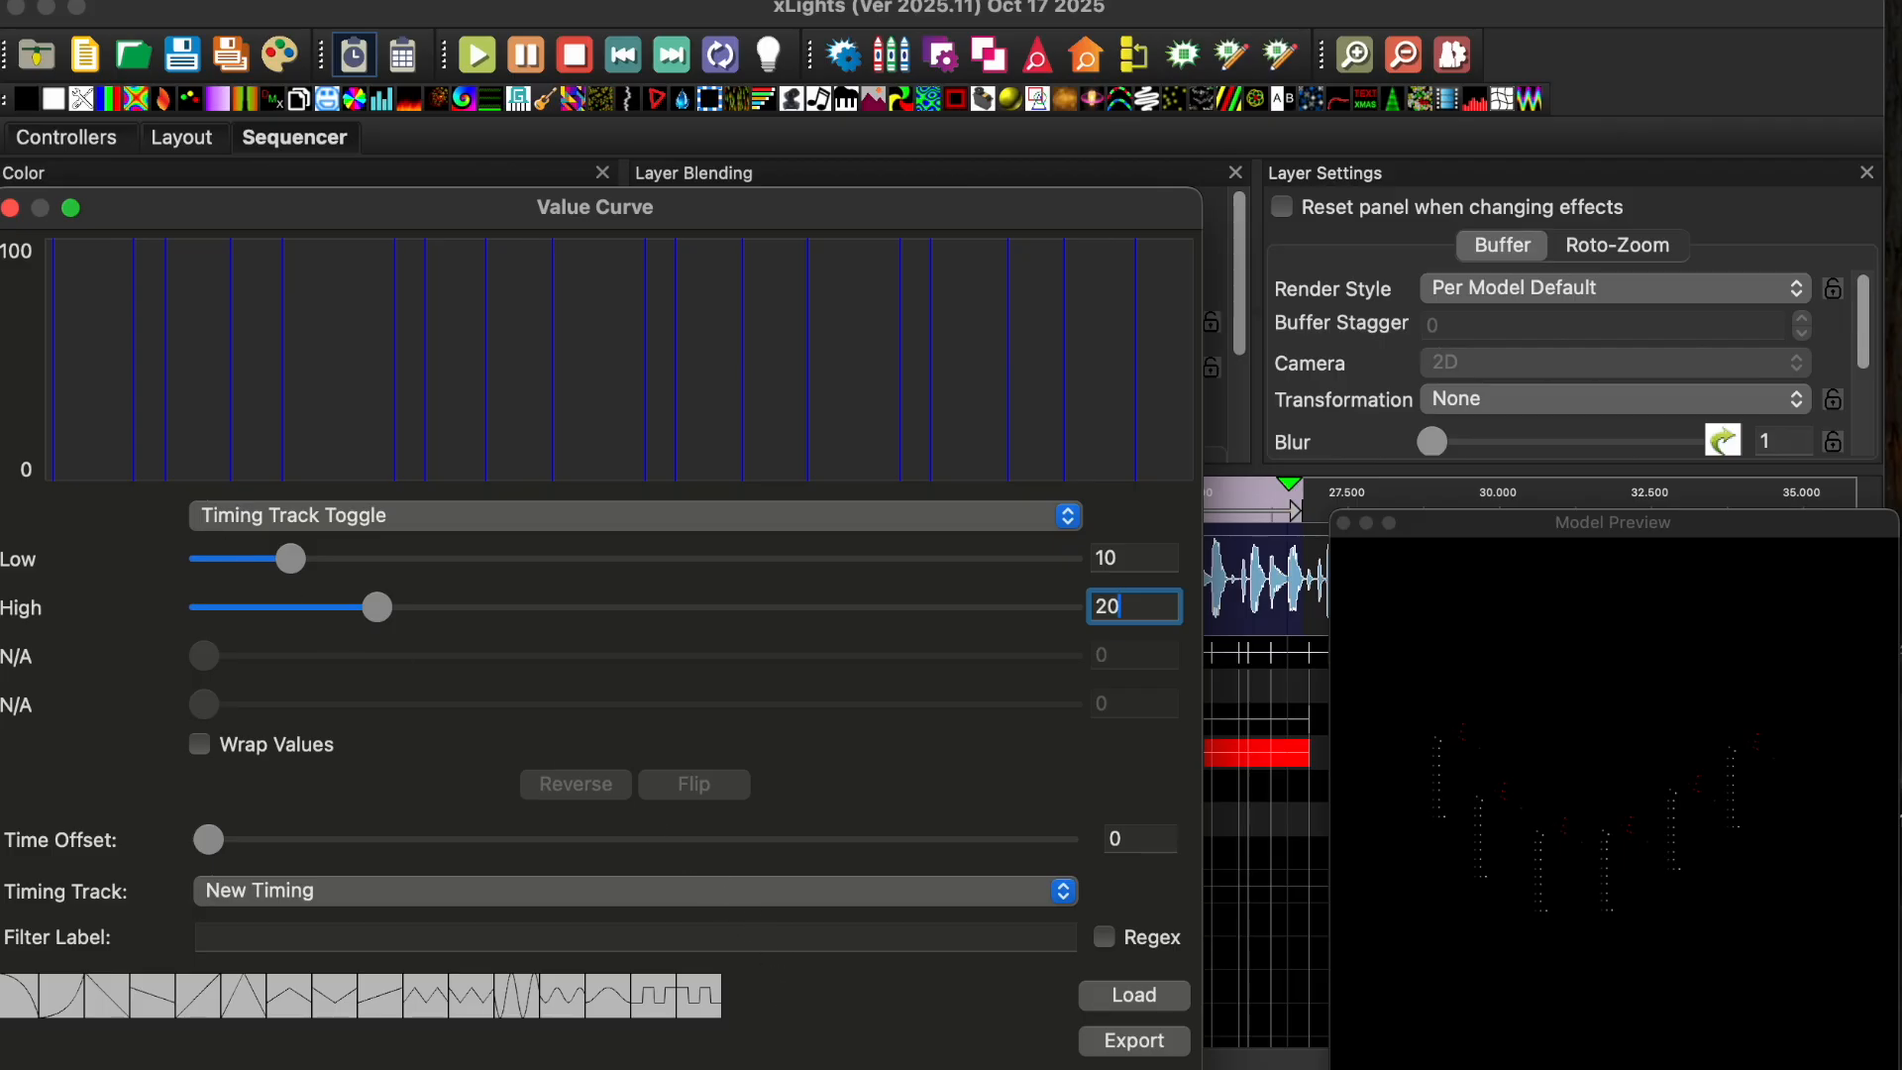
{"action": "key", "text": "Return"}
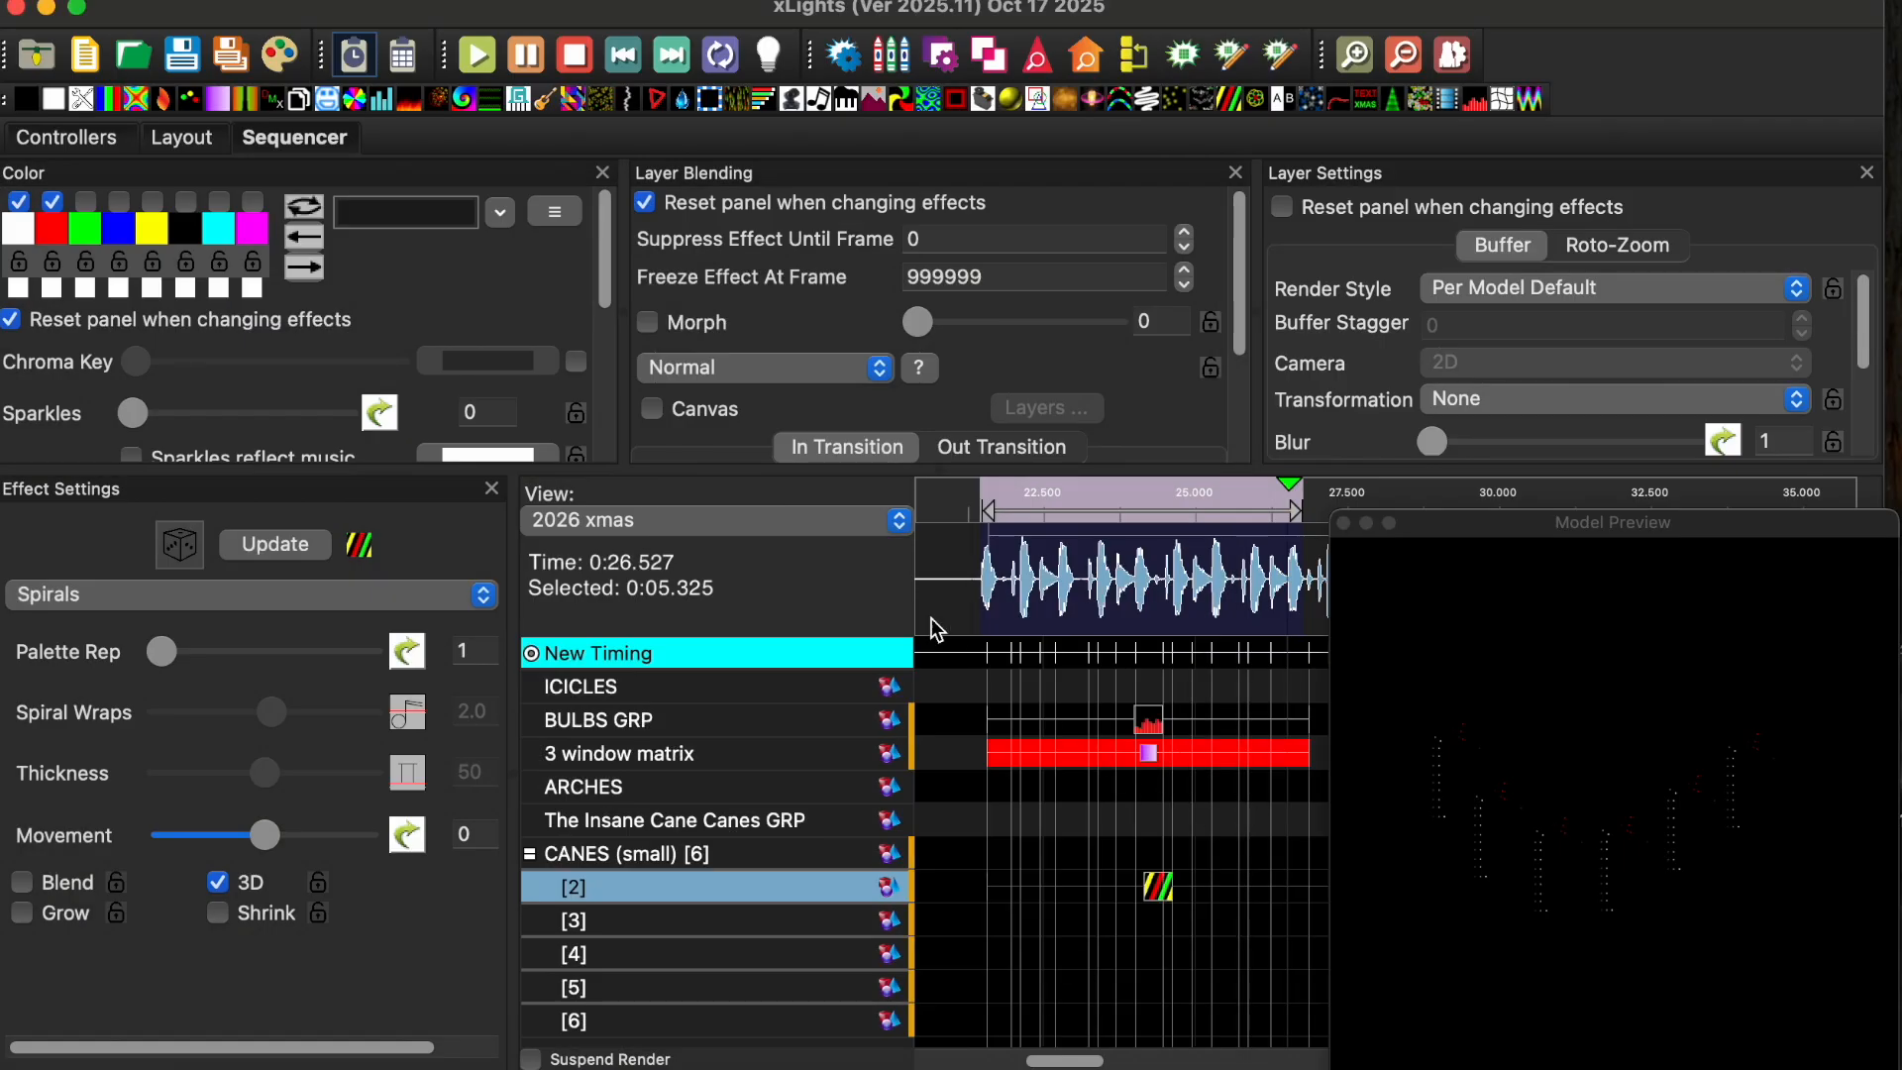
{"action": "left_click", "coordinate": [476, 59]}
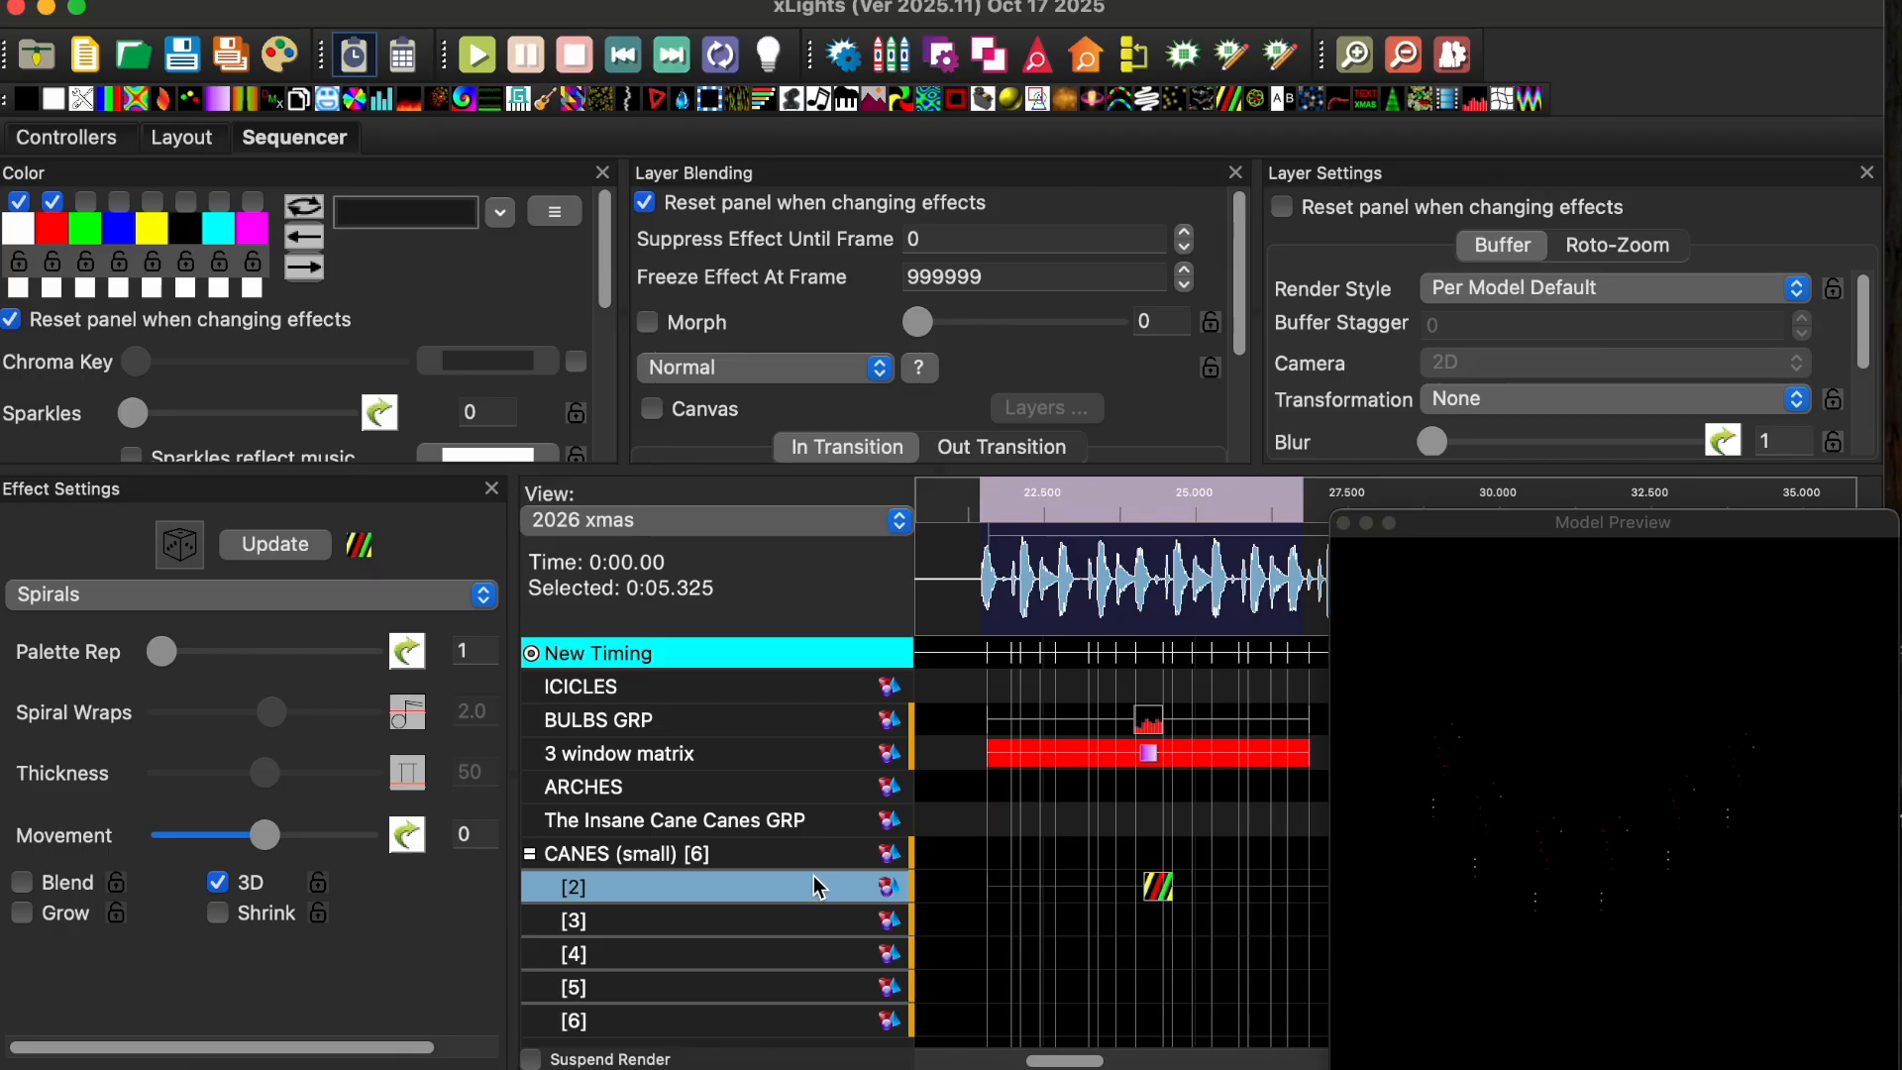
Step: Reapply the Spirals Thickness value curve with low 40 and high 60, then play and pause the selected section
{"action": "left_click", "coordinate": [410, 778]}
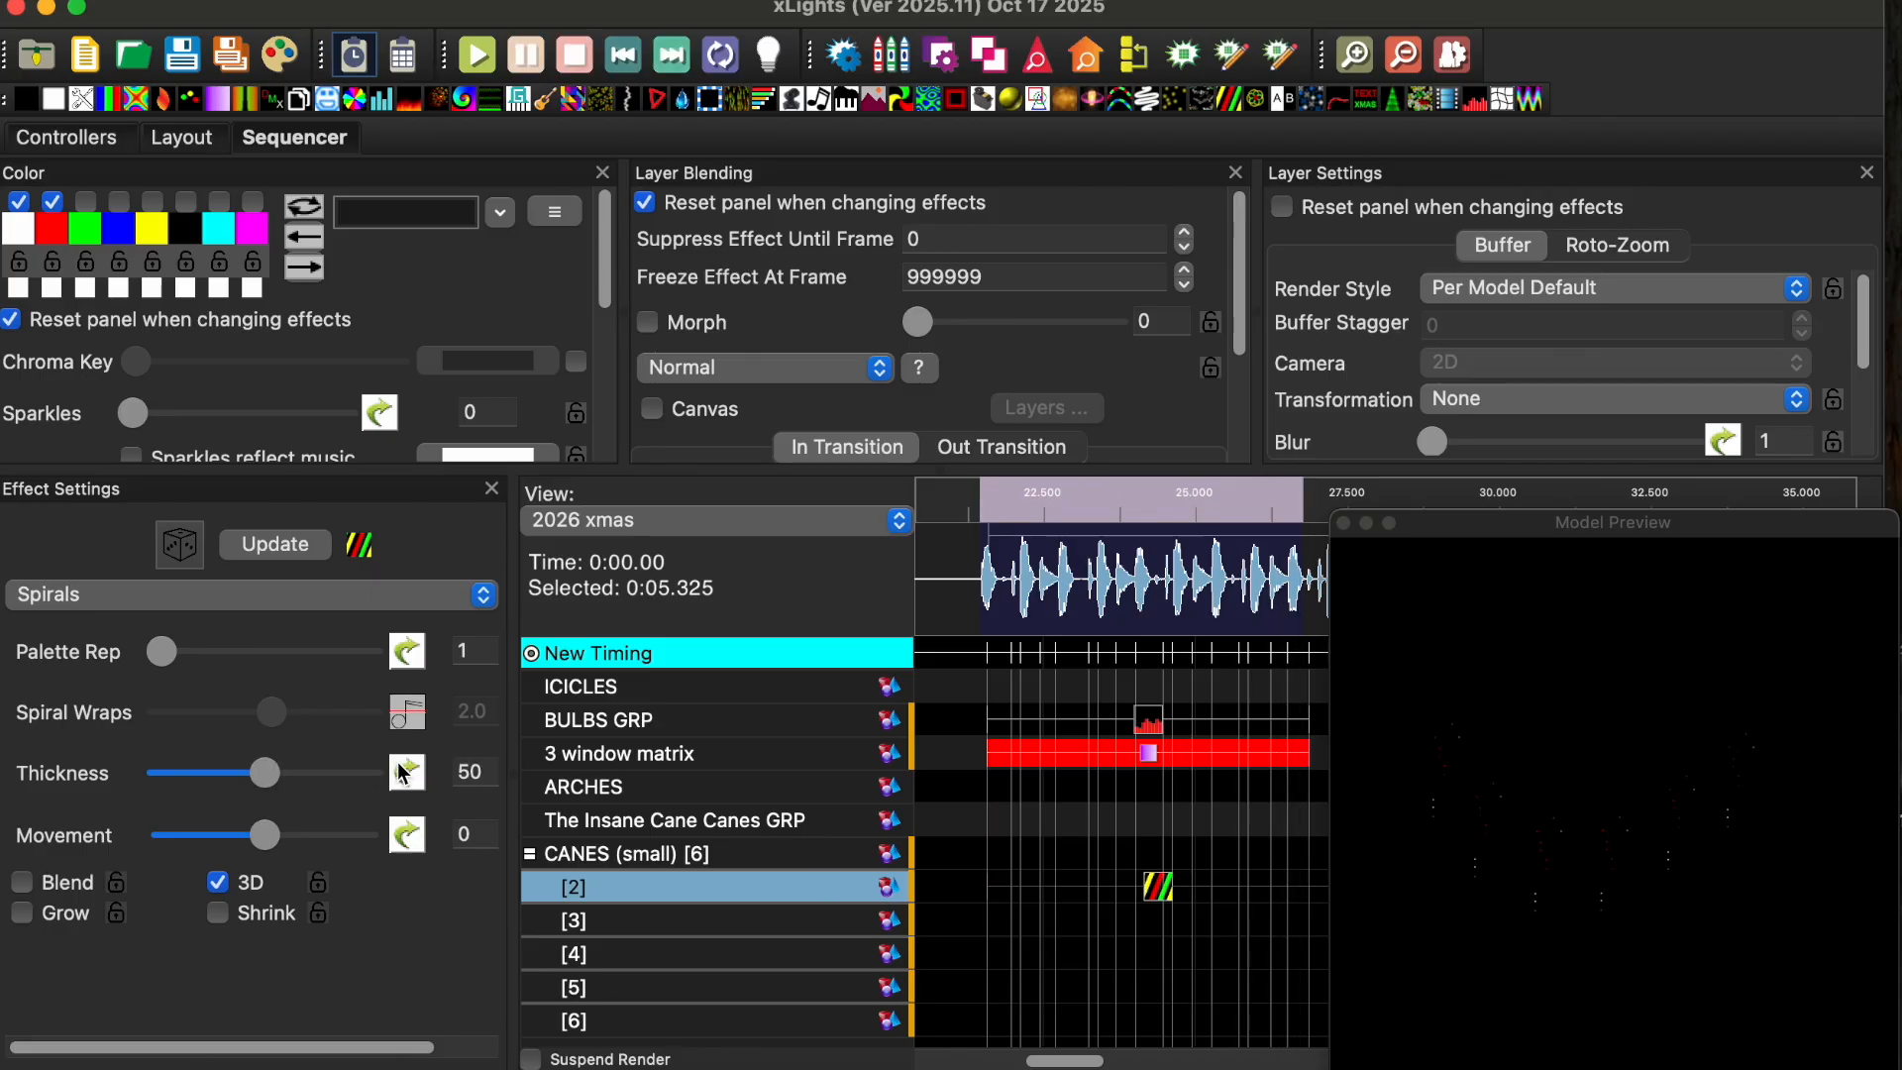
{"action": "left_click", "coordinate": [411, 777]}
{"action": "double_click", "coordinate": [1126, 560]}
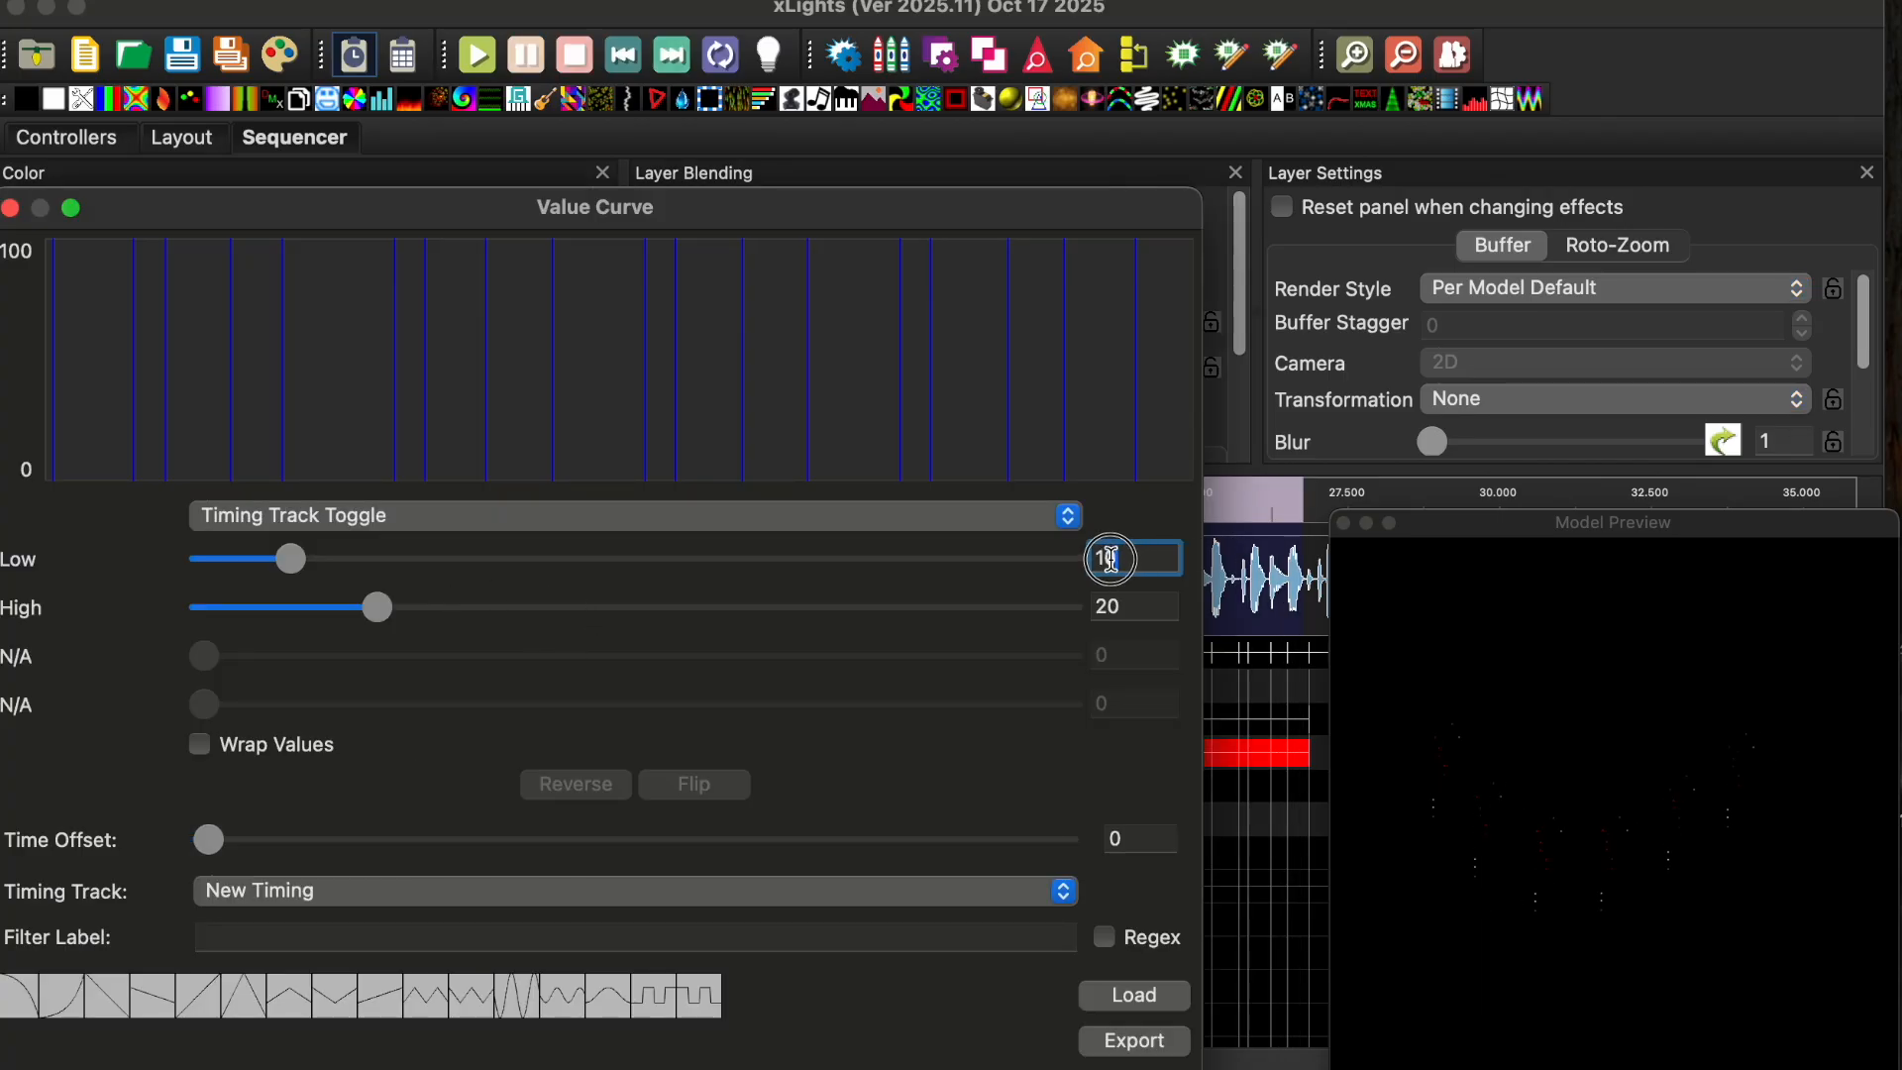
{"action": "type", "text": "40"}
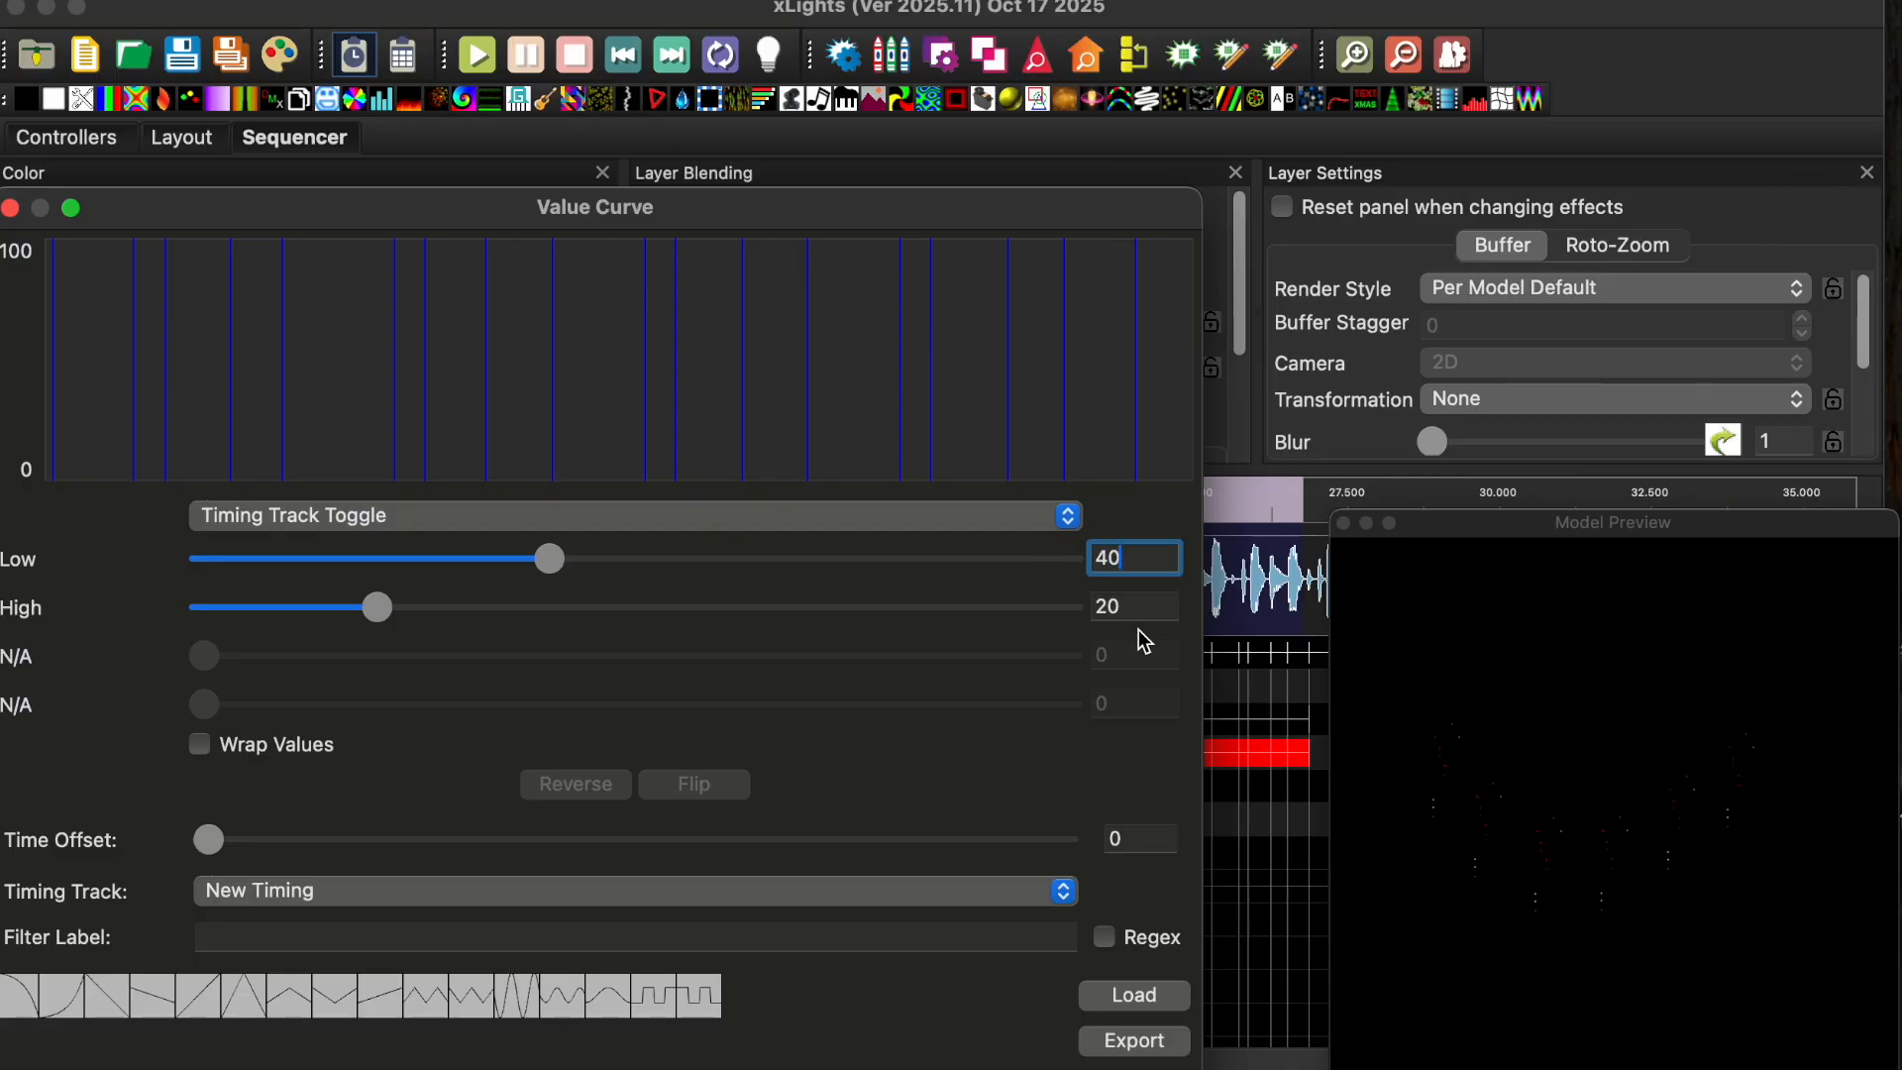
{"action": "double_click", "coordinate": [1112, 607]}
{"action": "type", "text": "60"}
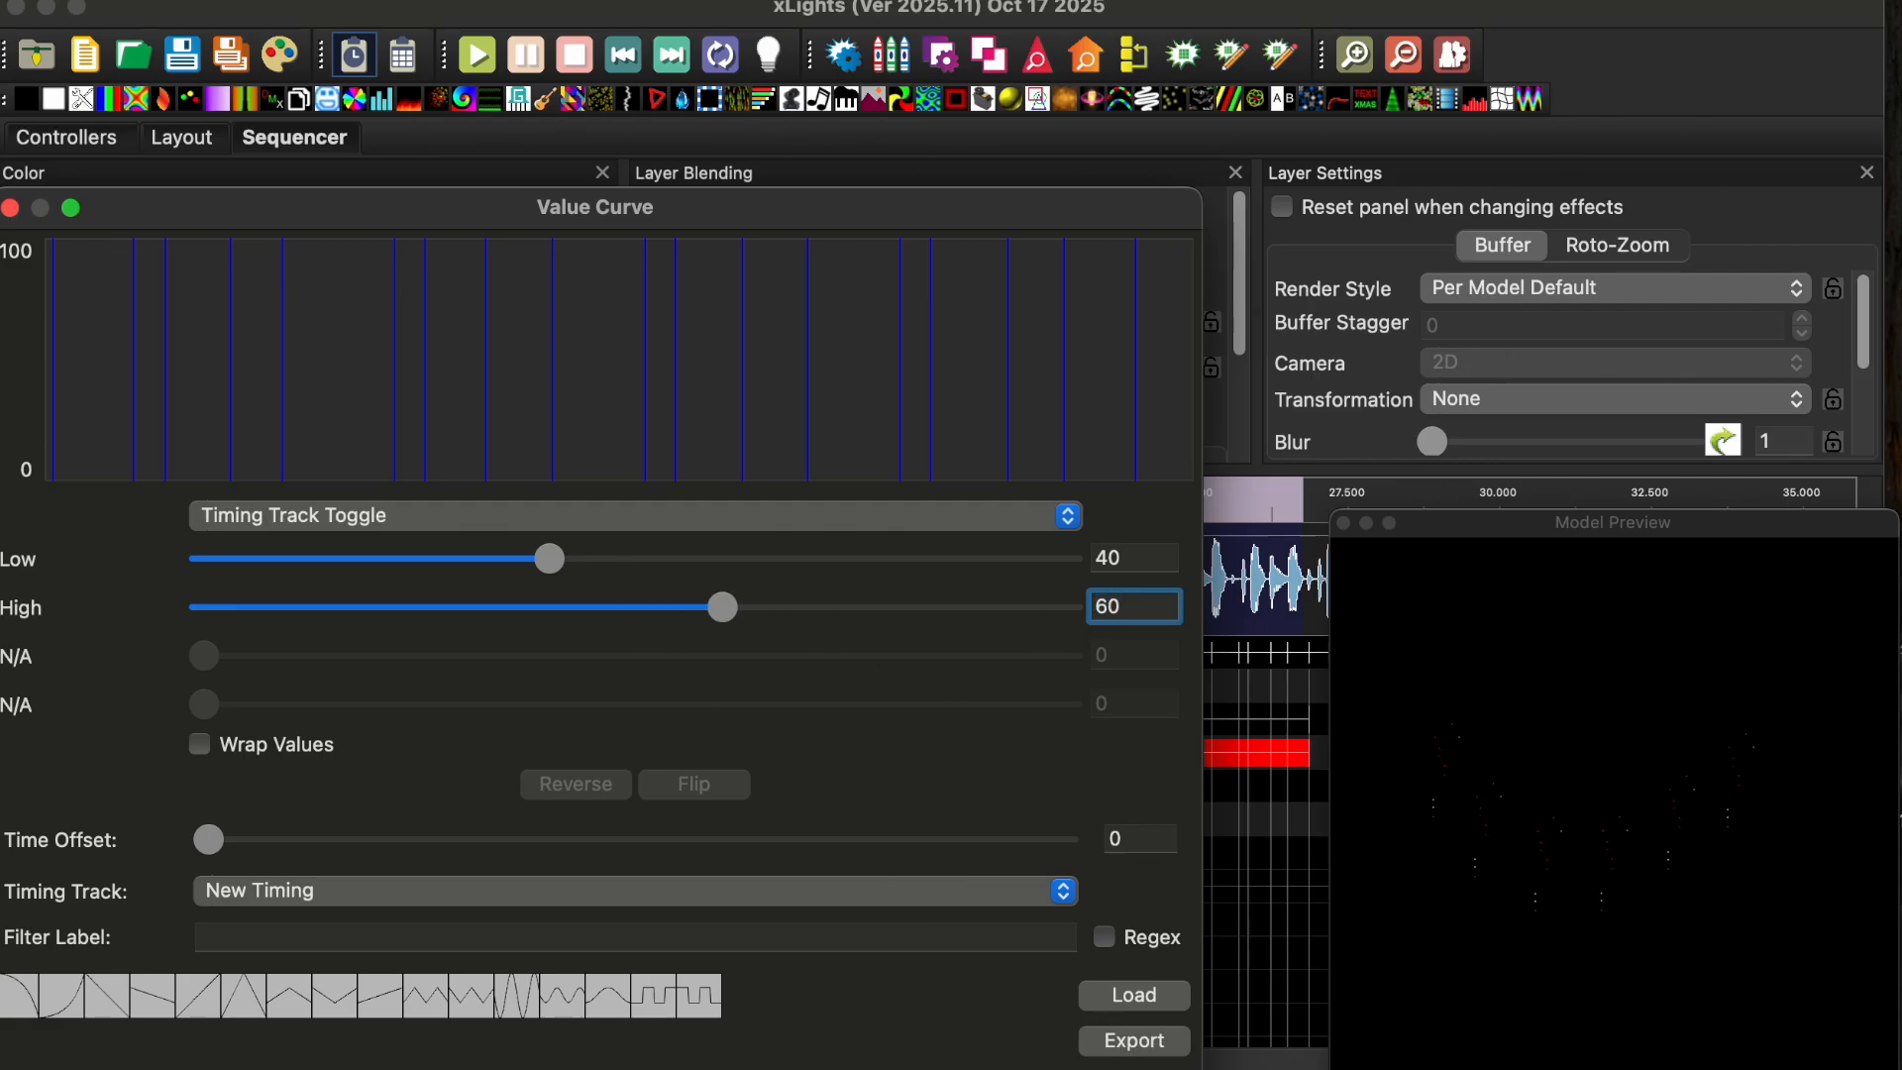
{"action": "key", "text": "Return"}
{"action": "left_click", "coordinate": [480, 60]}
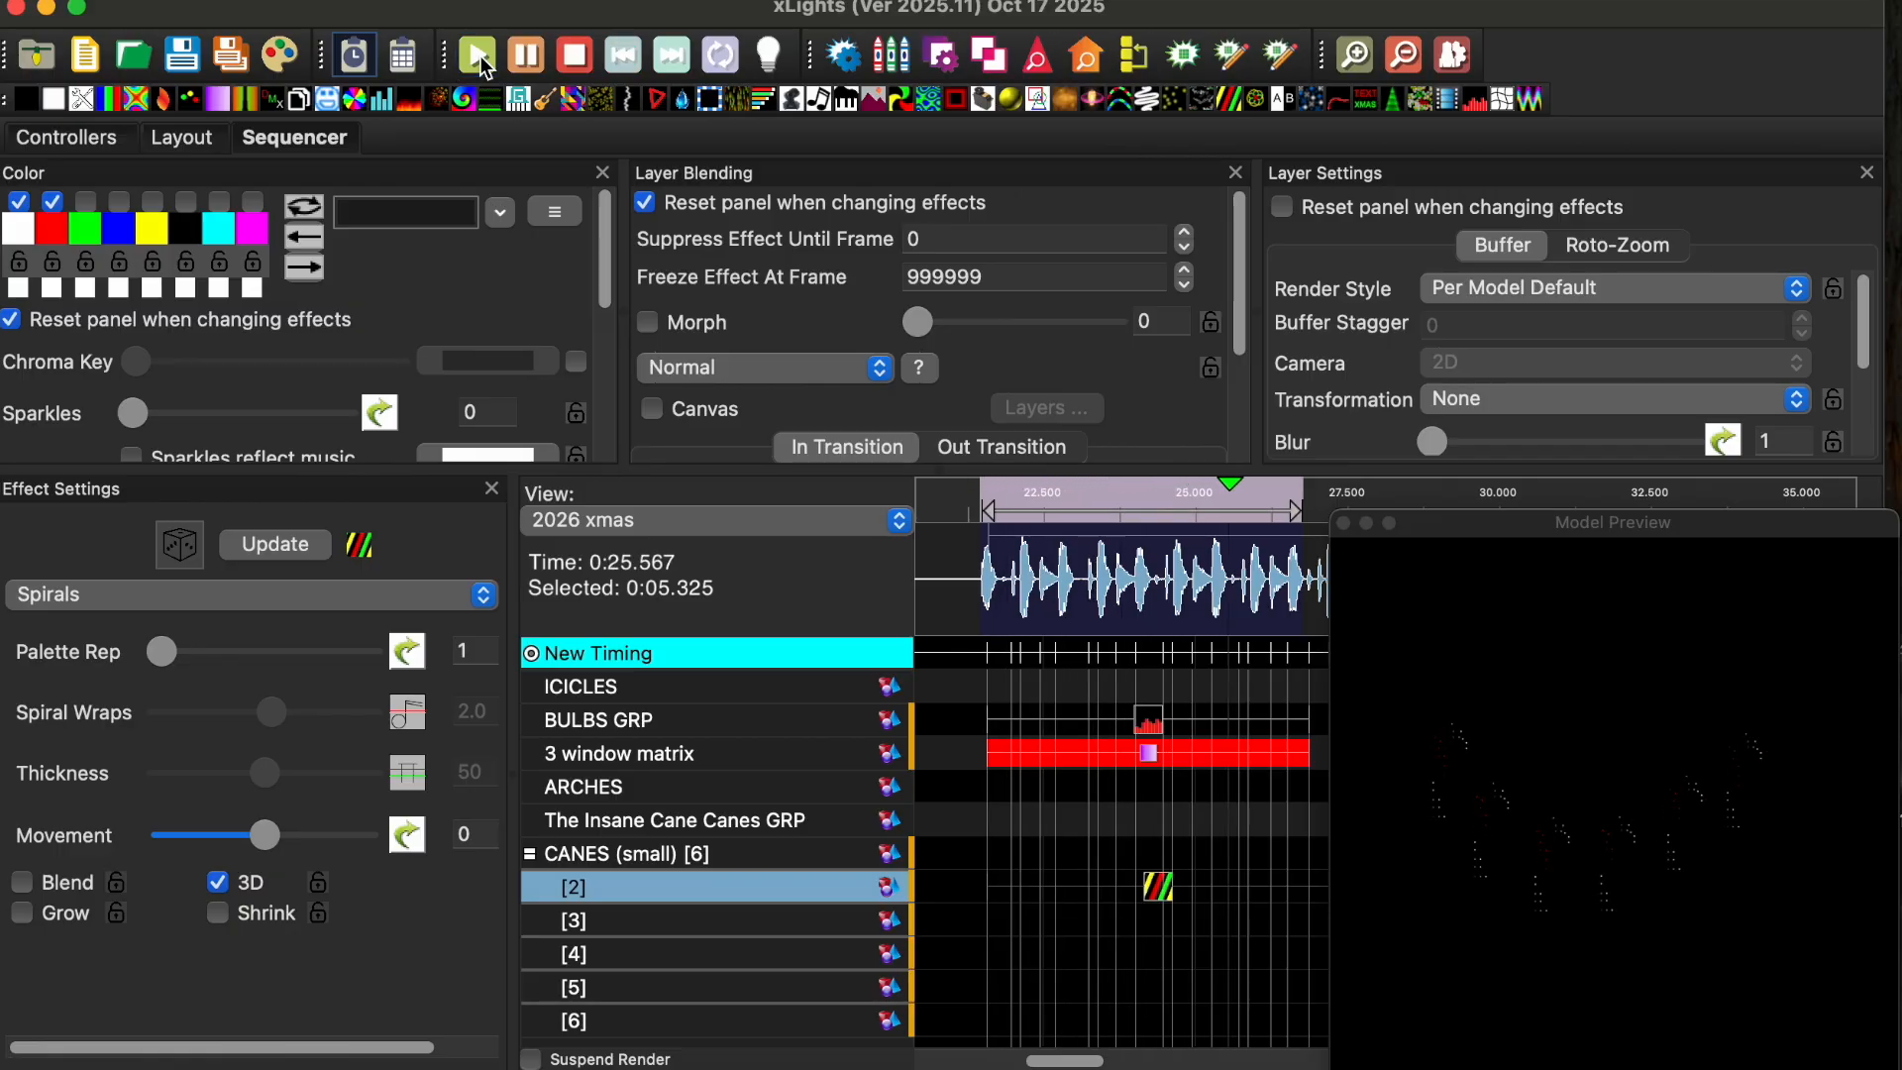
{"action": "left_click", "coordinate": [527, 58]}
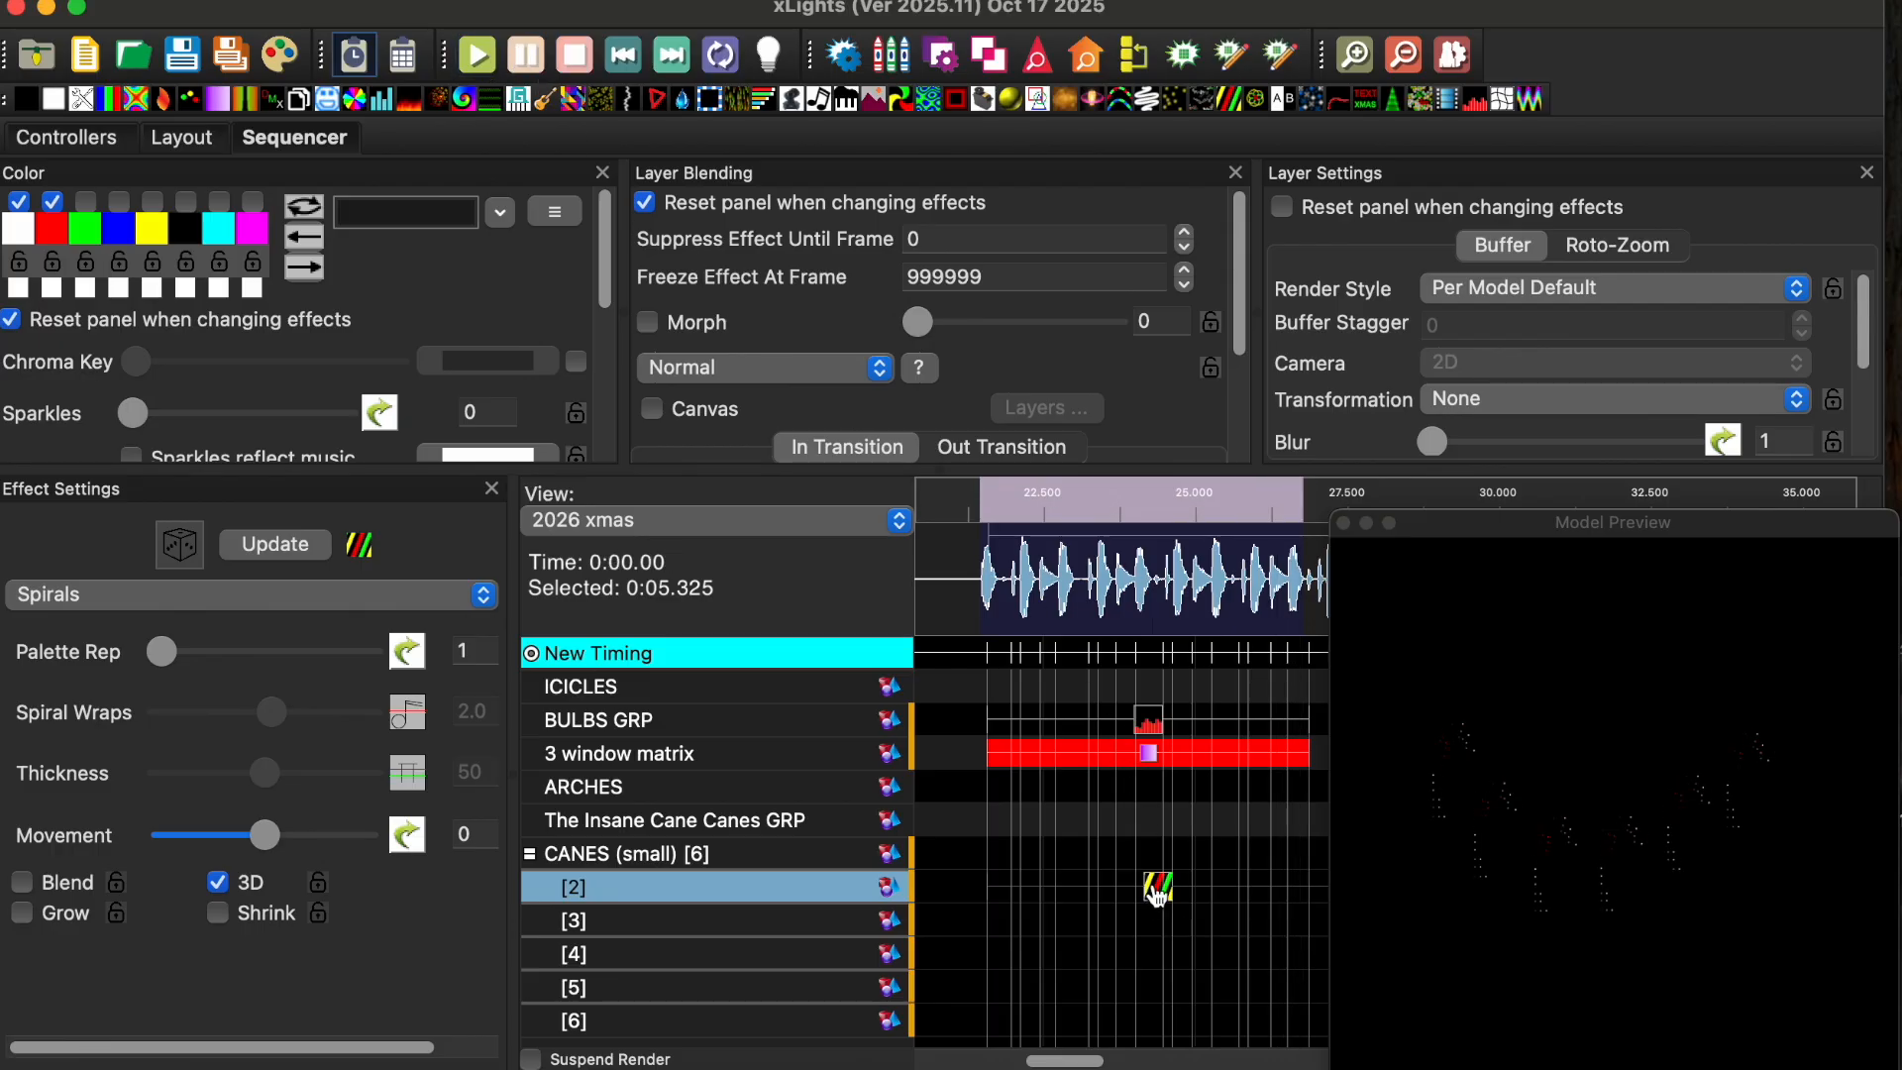
Step: Move the Spirals effect to the ARCHES row, then place the Ripple effect on CANES (small) layer [2] and stretch its start to the first timing mark
{"action": "left_click_drag", "start_coordinate": [1142, 884], "coordinate": [1149, 788]}
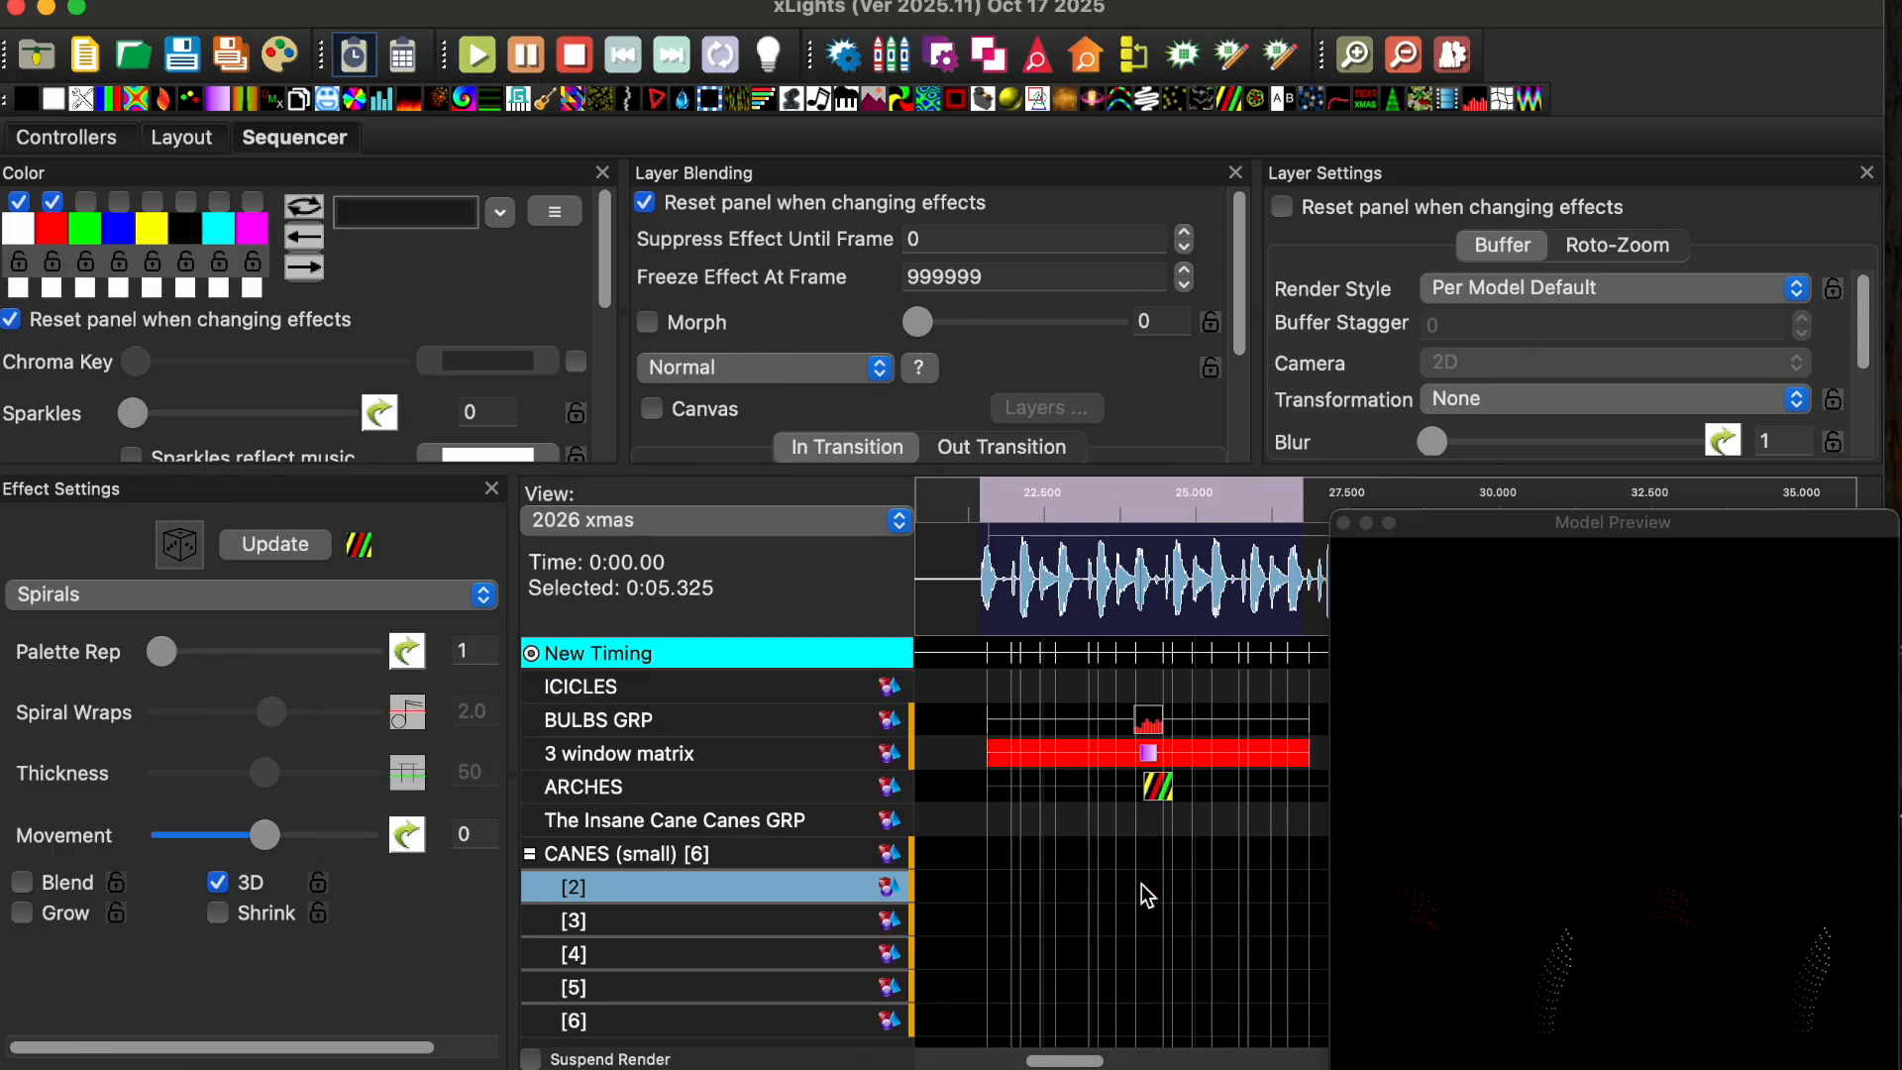
{"action": "left_click_drag", "start_coordinate": [1740, 523], "coordinate": [1771, 1021]}
{"action": "mouse_move", "coordinate": [1781, 896]}
{"action": "left_mouse_down"}
{"action": "mouse_move", "coordinate": [1032, 932]}
{"action": "mouse_move", "coordinate": [1147, 892]}
{"action": "mouse_move", "coordinate": [1330, 916]}
{"action": "left_mouse_up"}
{"action": "left_click_drag", "start_coordinate": [985, 894], "coordinate": [990, 889]}
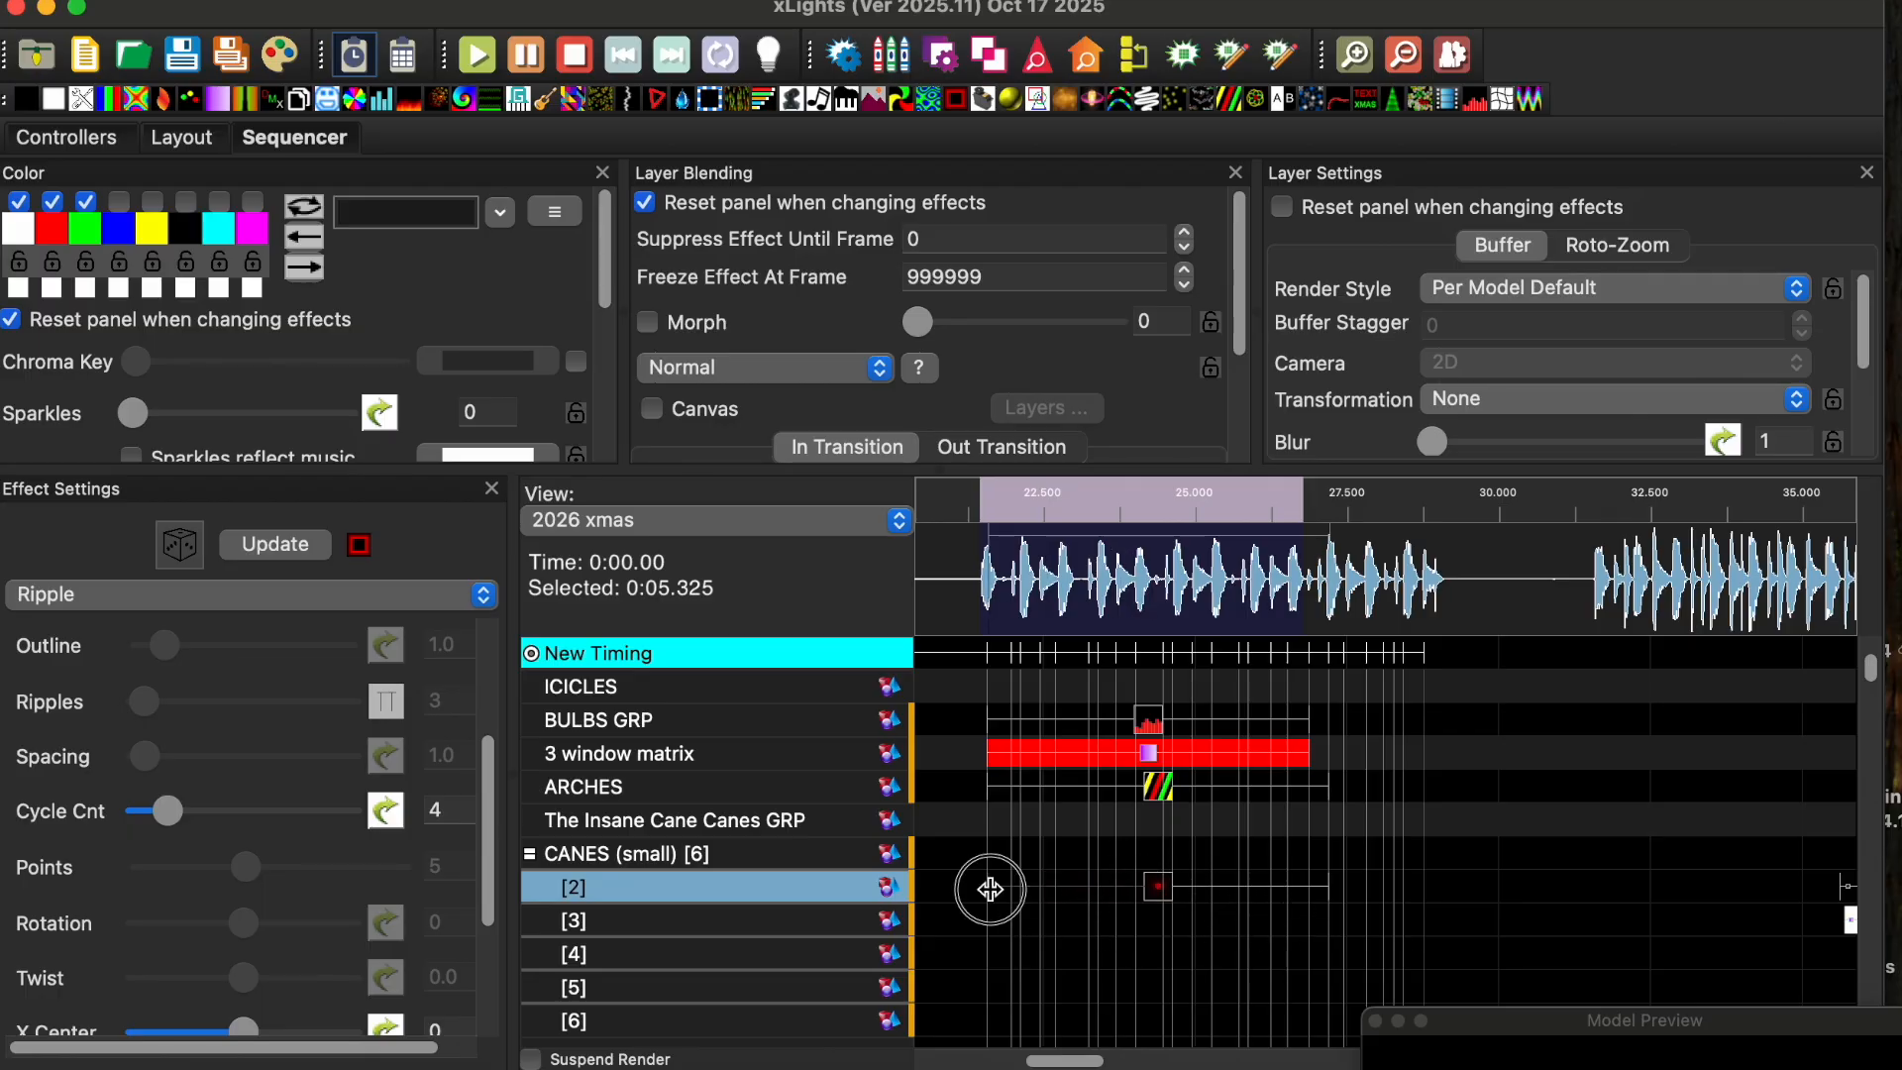
{"action": "left_click_drag", "start_coordinate": [1653, 1023], "coordinate": [1650, 487]}
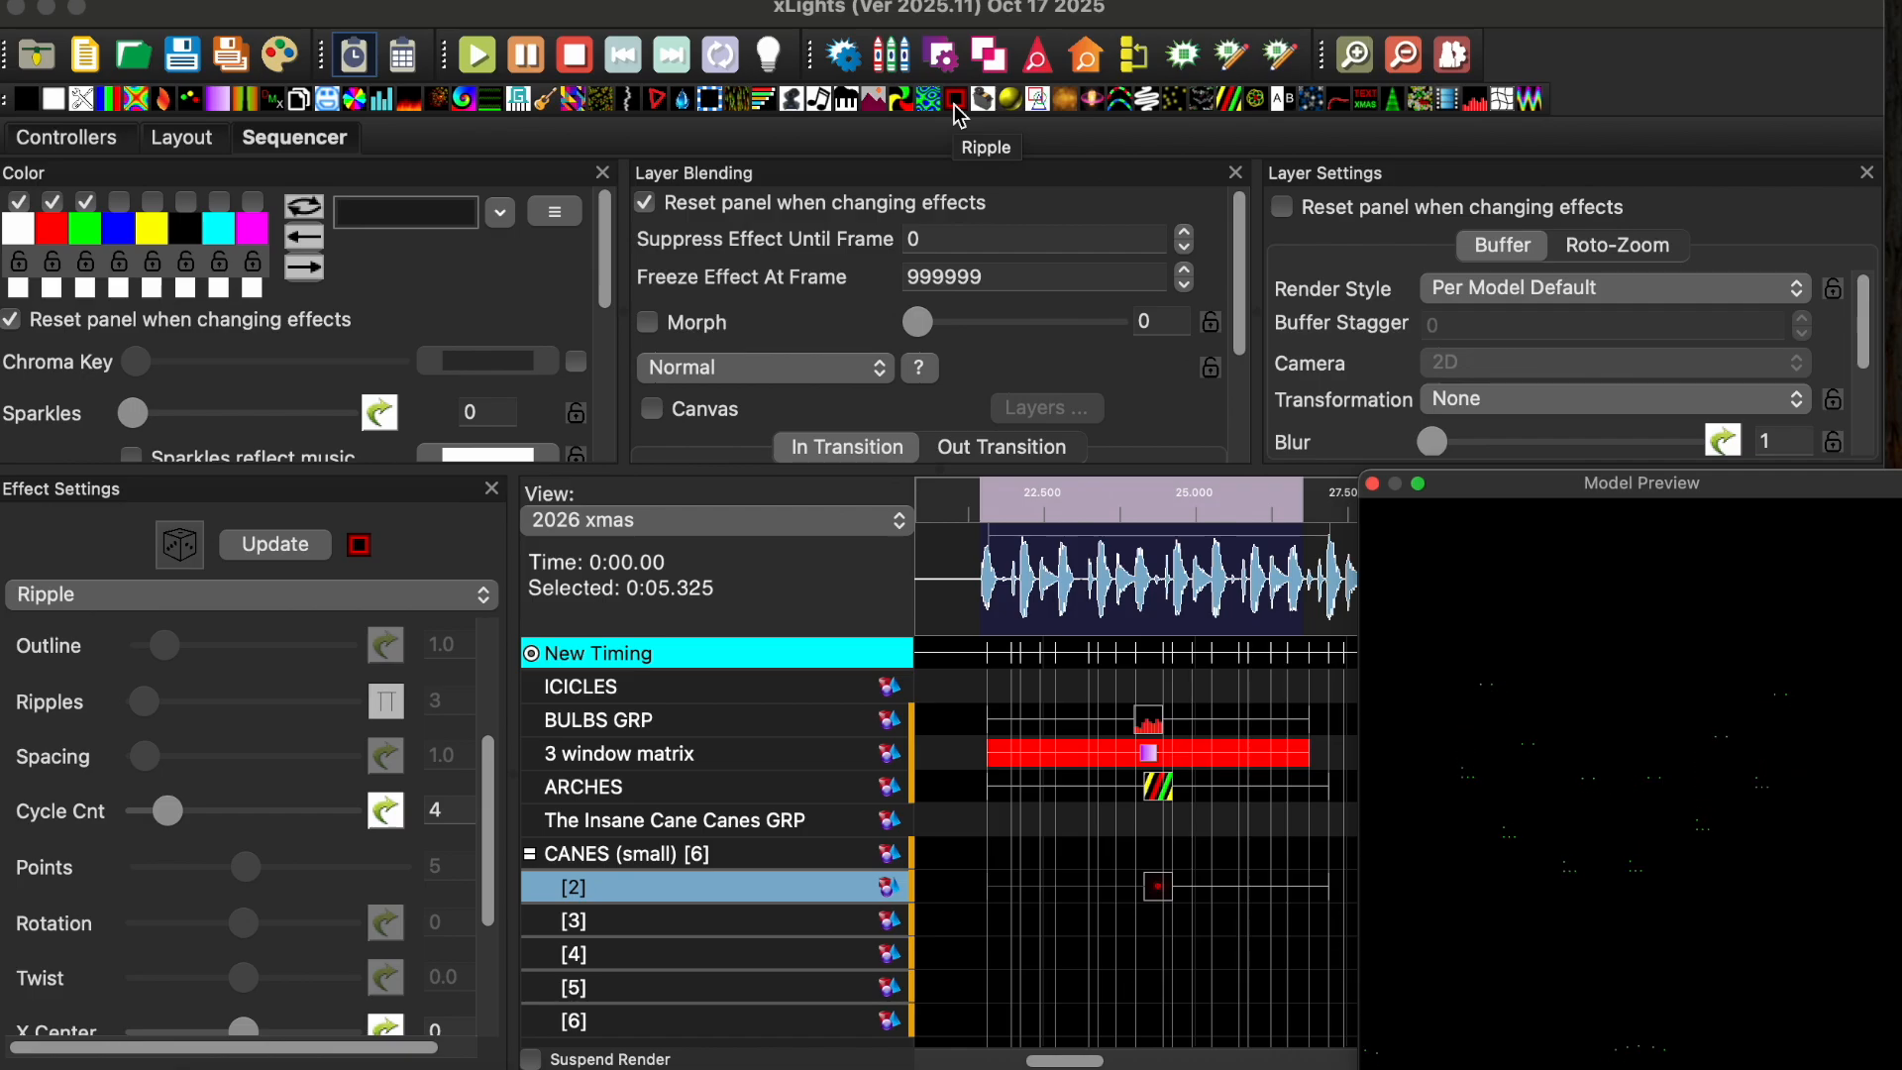
Step: Reapply the Ripple effect's Ripples value curve as Timing Track Toggle with low 1 and high 3, and play the section
{"action": "left_click", "coordinate": [1162, 891]}
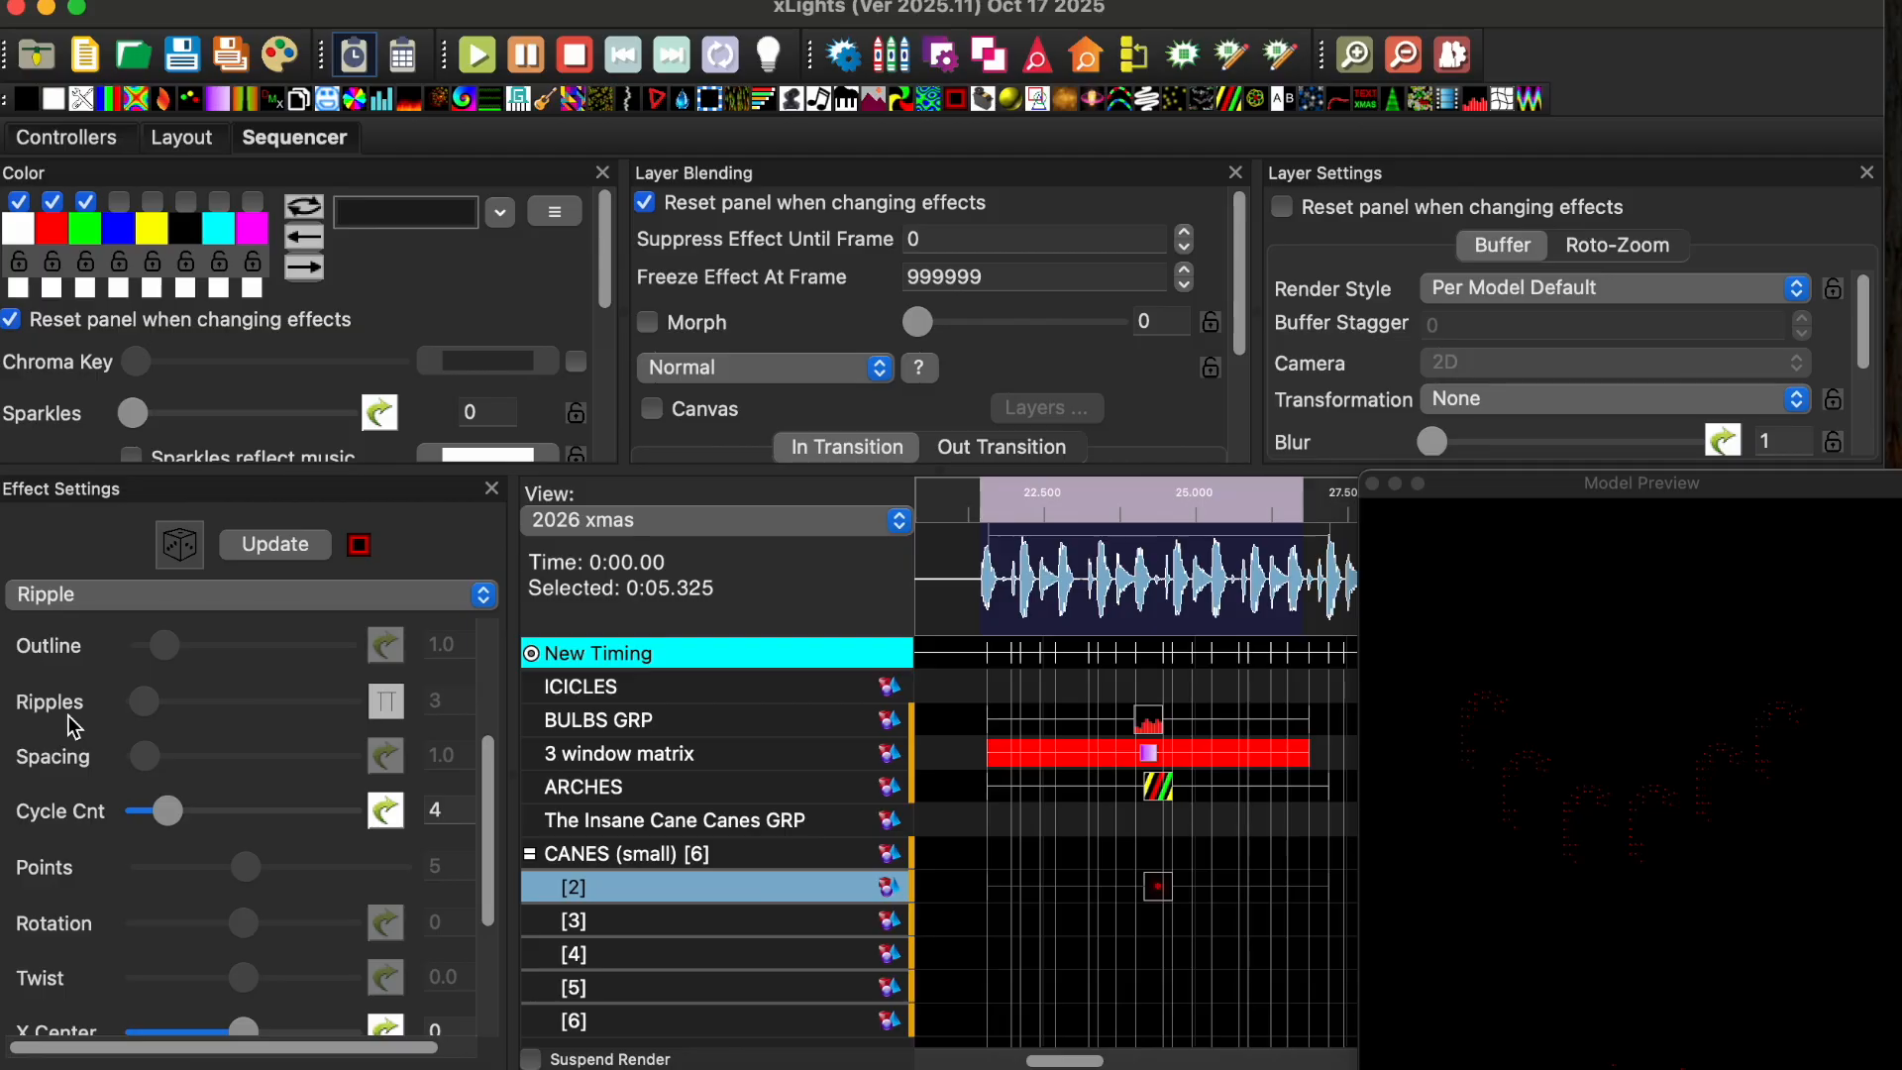
{"action": "left_click", "coordinate": [391, 710]}
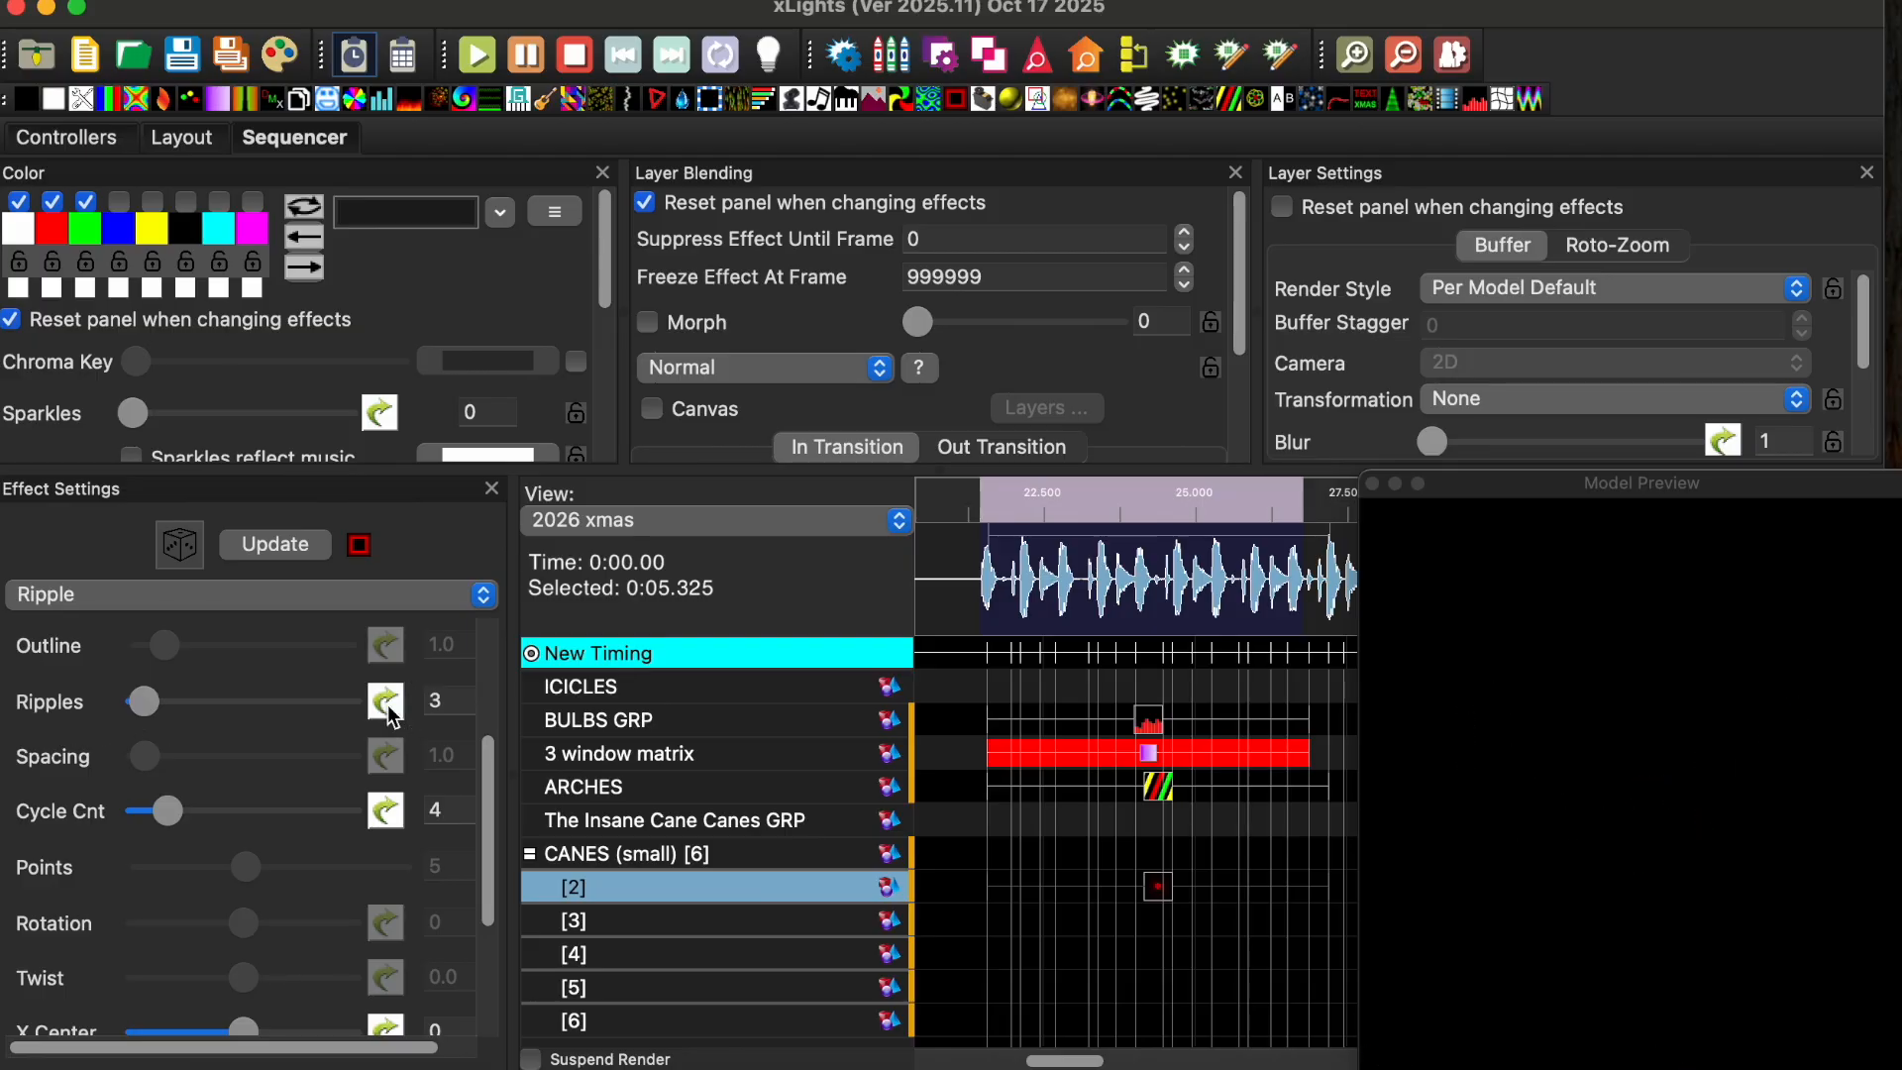
{"action": "left_click", "coordinate": [390, 709]}
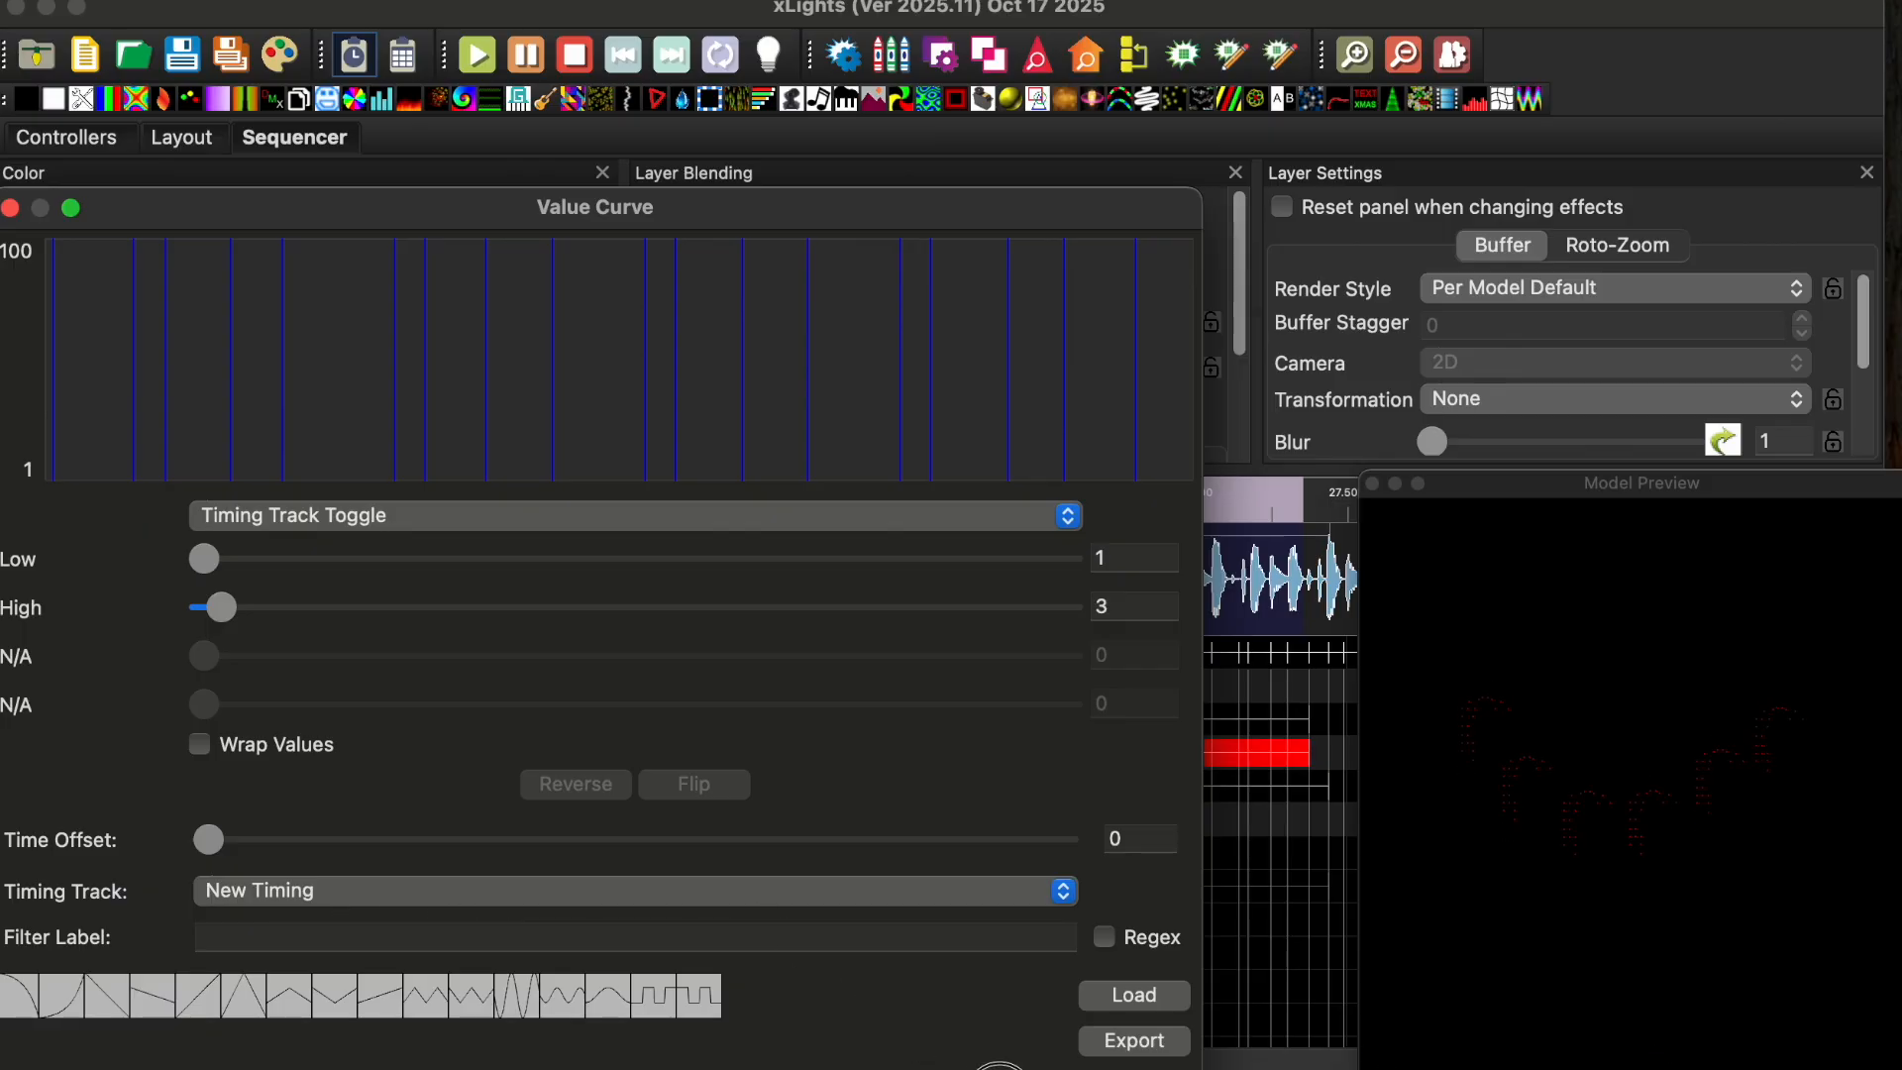
{"action": "key", "text": "Return"}
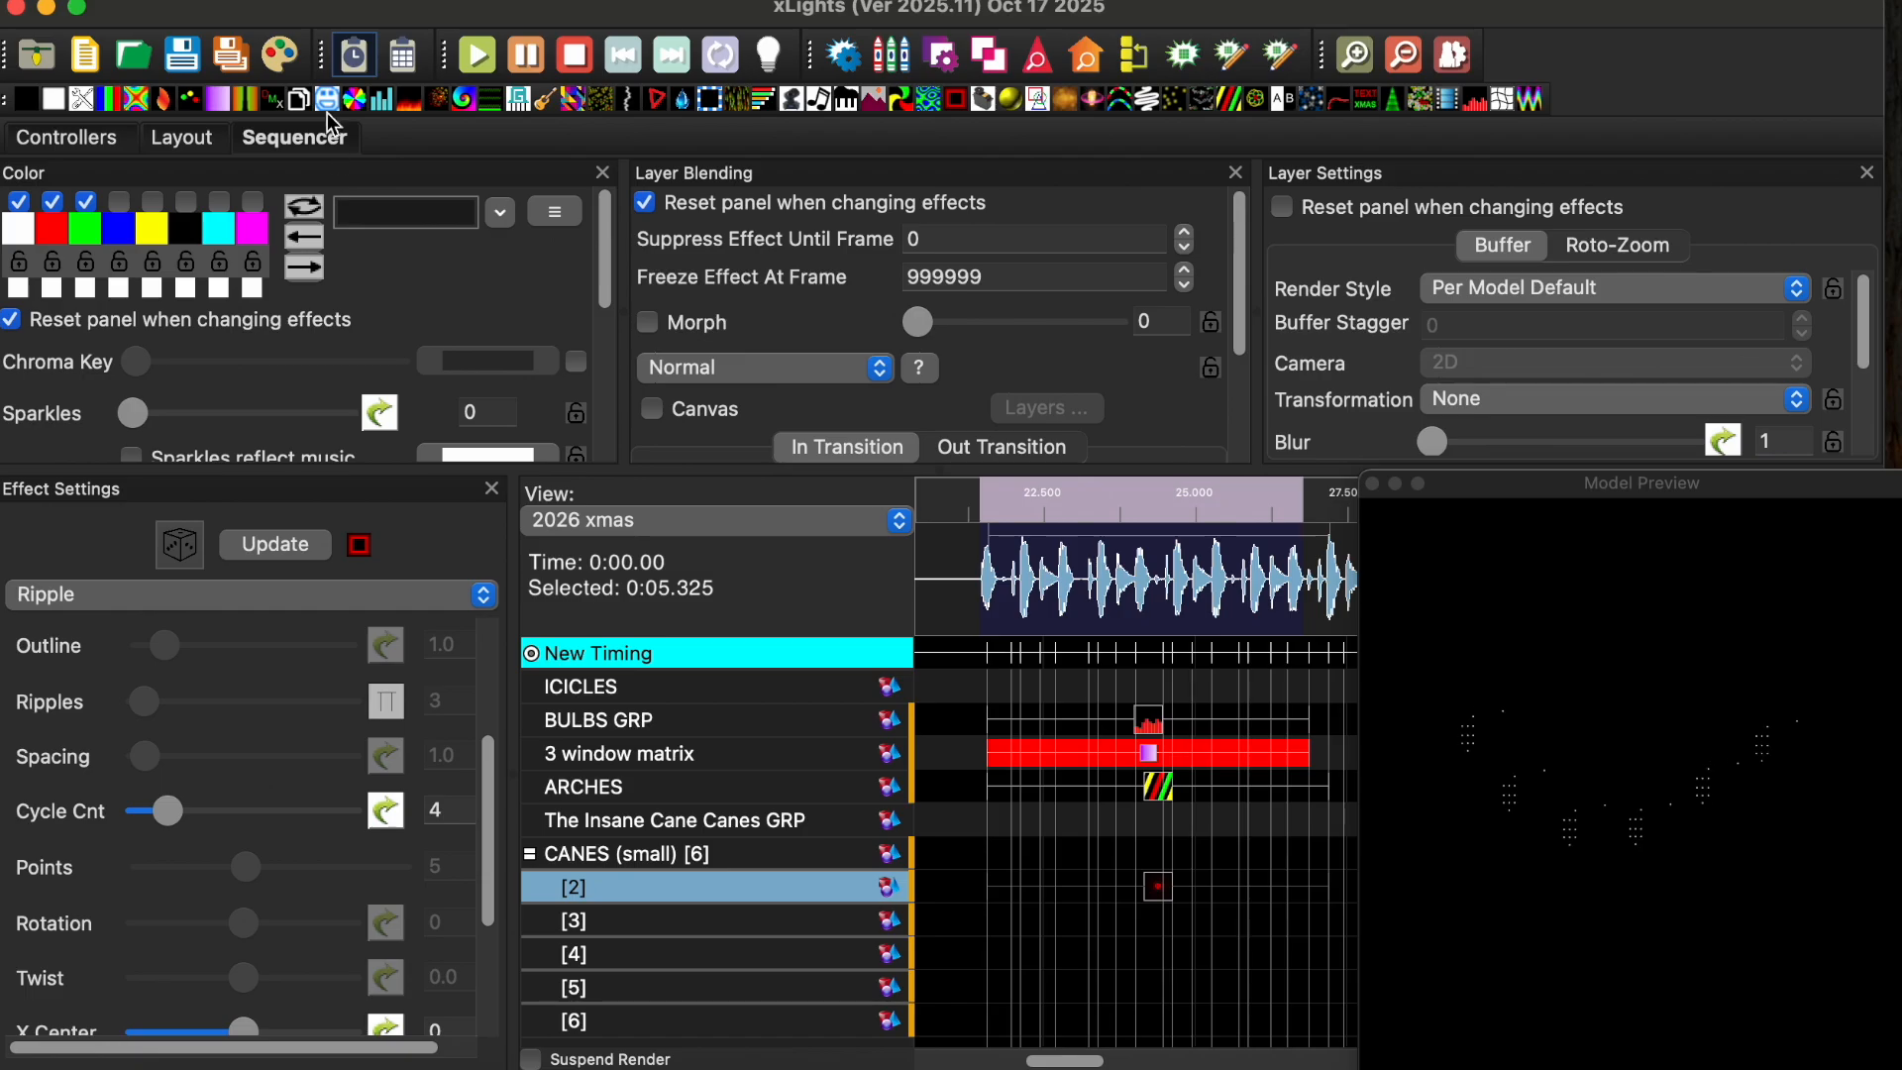
{"action": "left_click", "coordinate": [479, 57]}
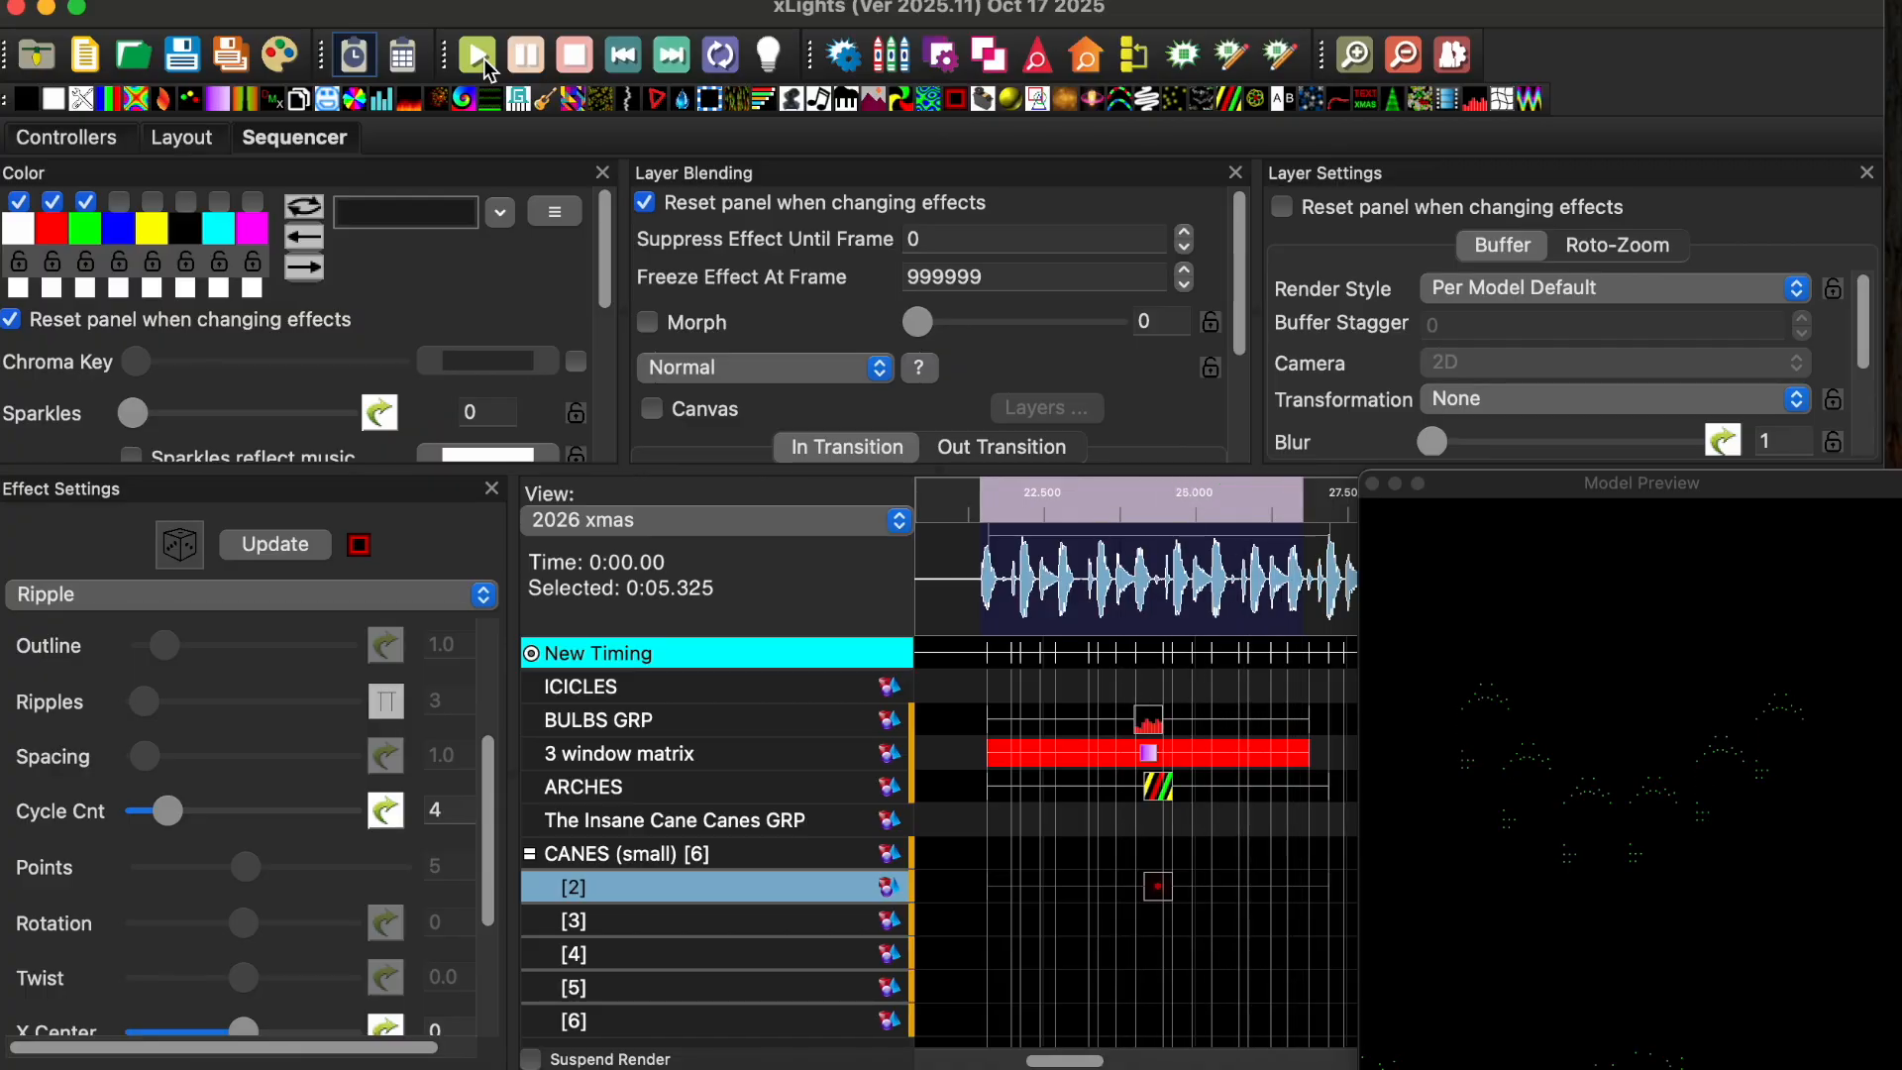
{"action": "left_click", "coordinate": [483, 60]}
Step: Move the Ripple effect up to The Insane Cane Canes GRP row and shift the Model Preview clear of the timeline
{"action": "key", "text": "Up"}
{"action": "key", "text": "Up"}
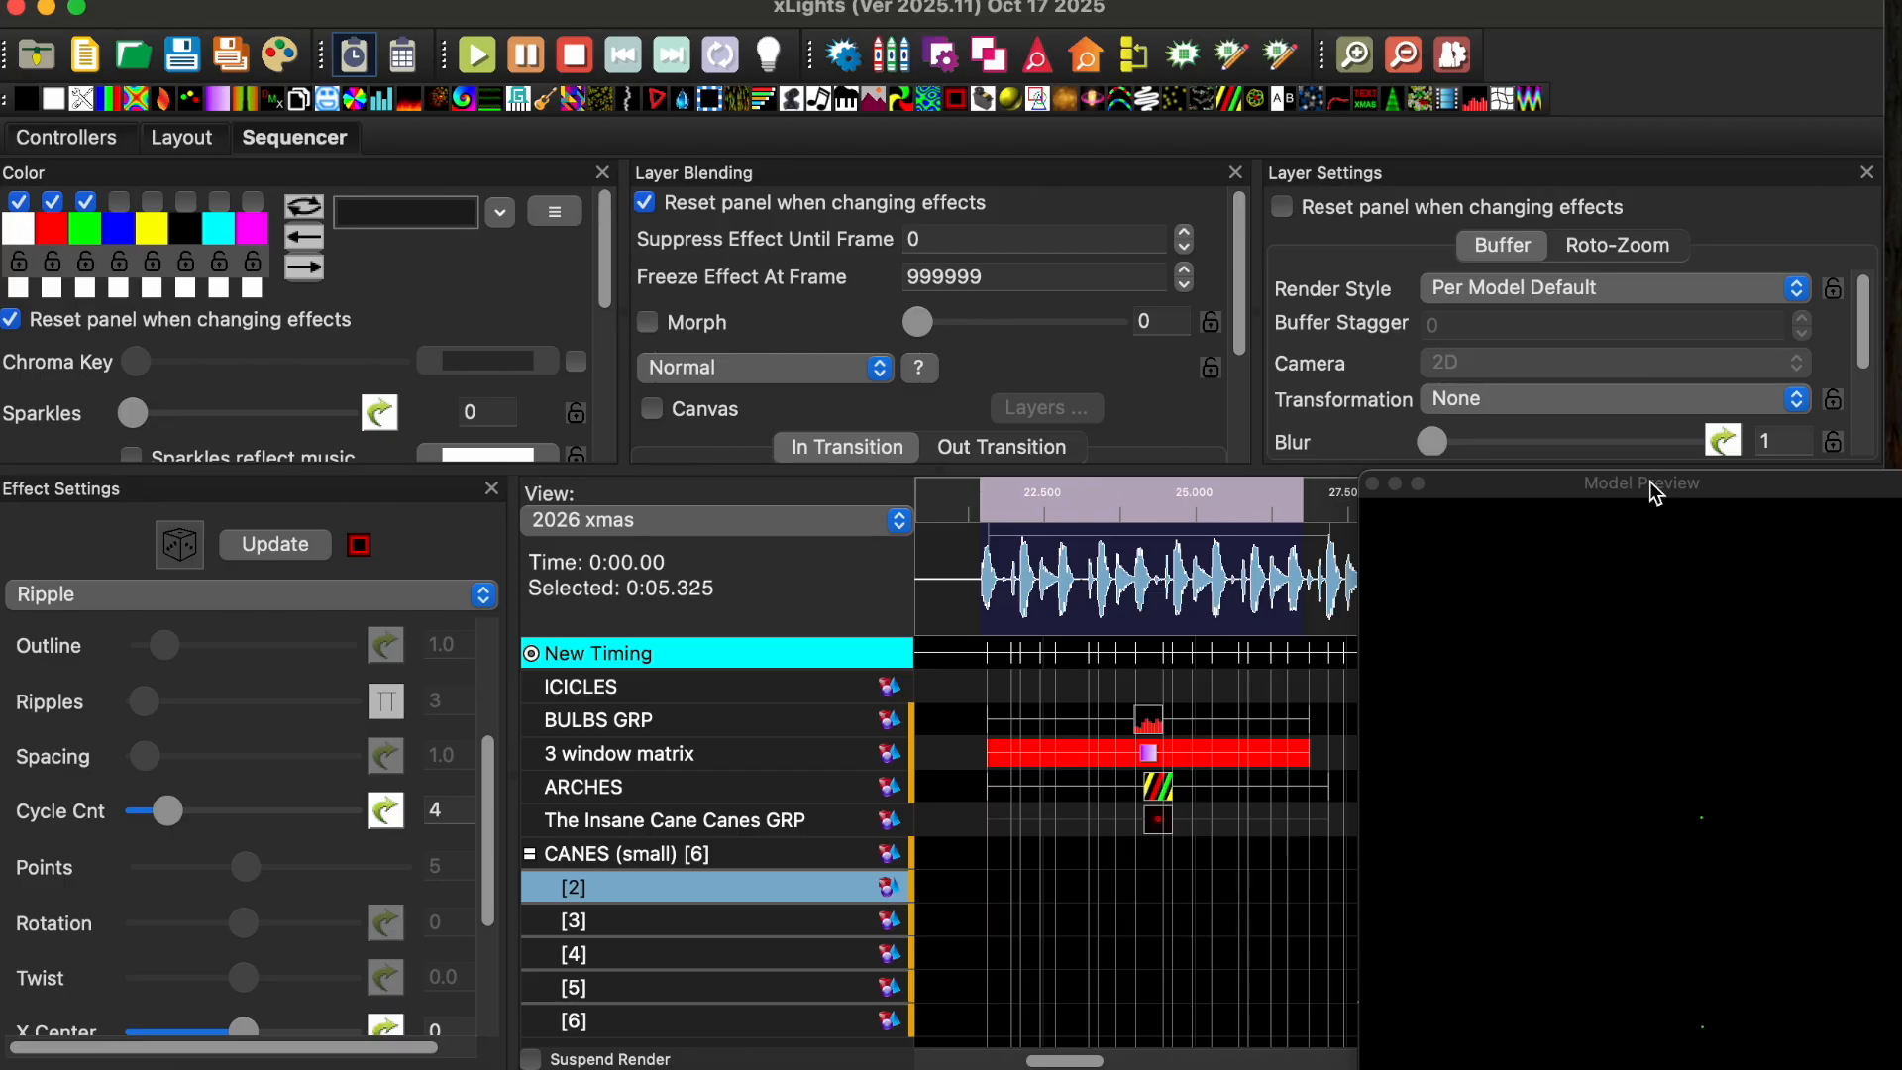
{"action": "left_click_drag", "start_coordinate": [1650, 481], "coordinate": [1632, 1035]}
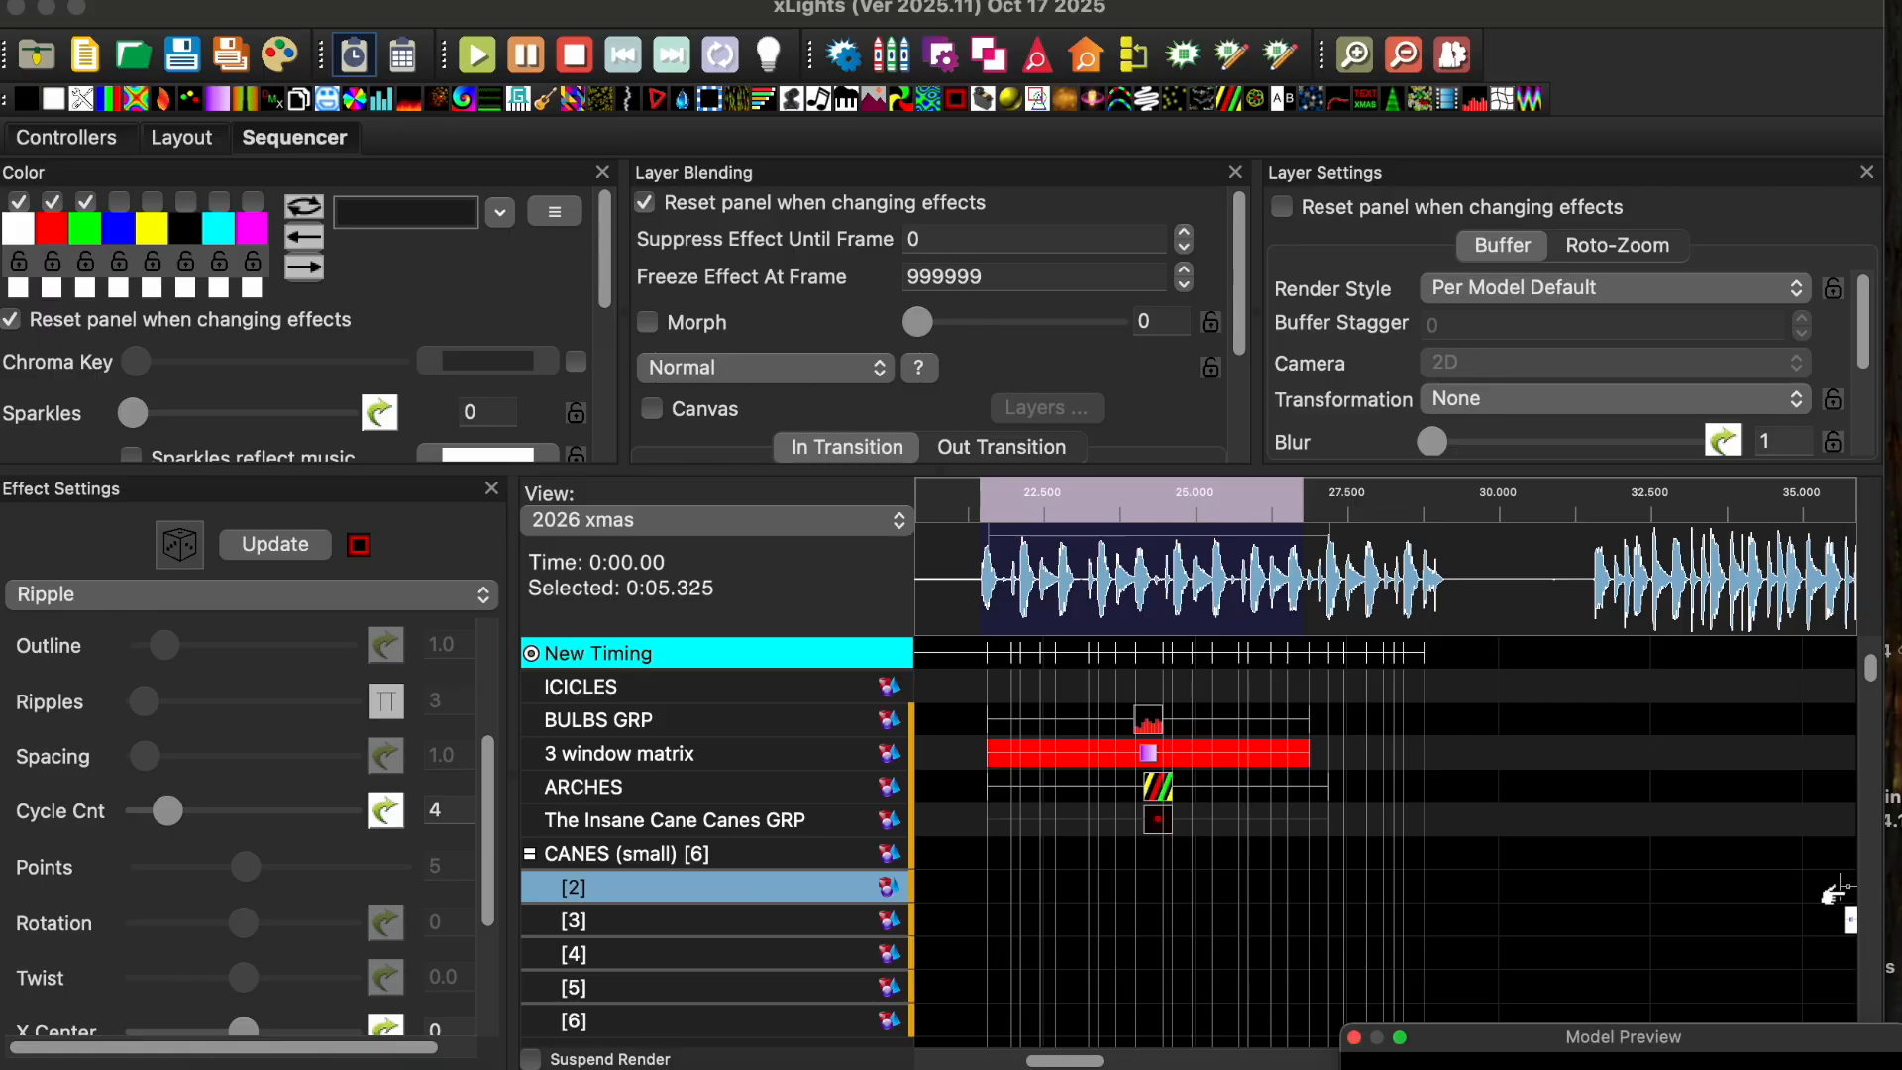
Step: Move the VU Meter effect on CANES (small) layer [2] from about 35.6 s back to about 25.3 s, under the timing marks
{"action": "left_click", "coordinate": [1849, 890]}
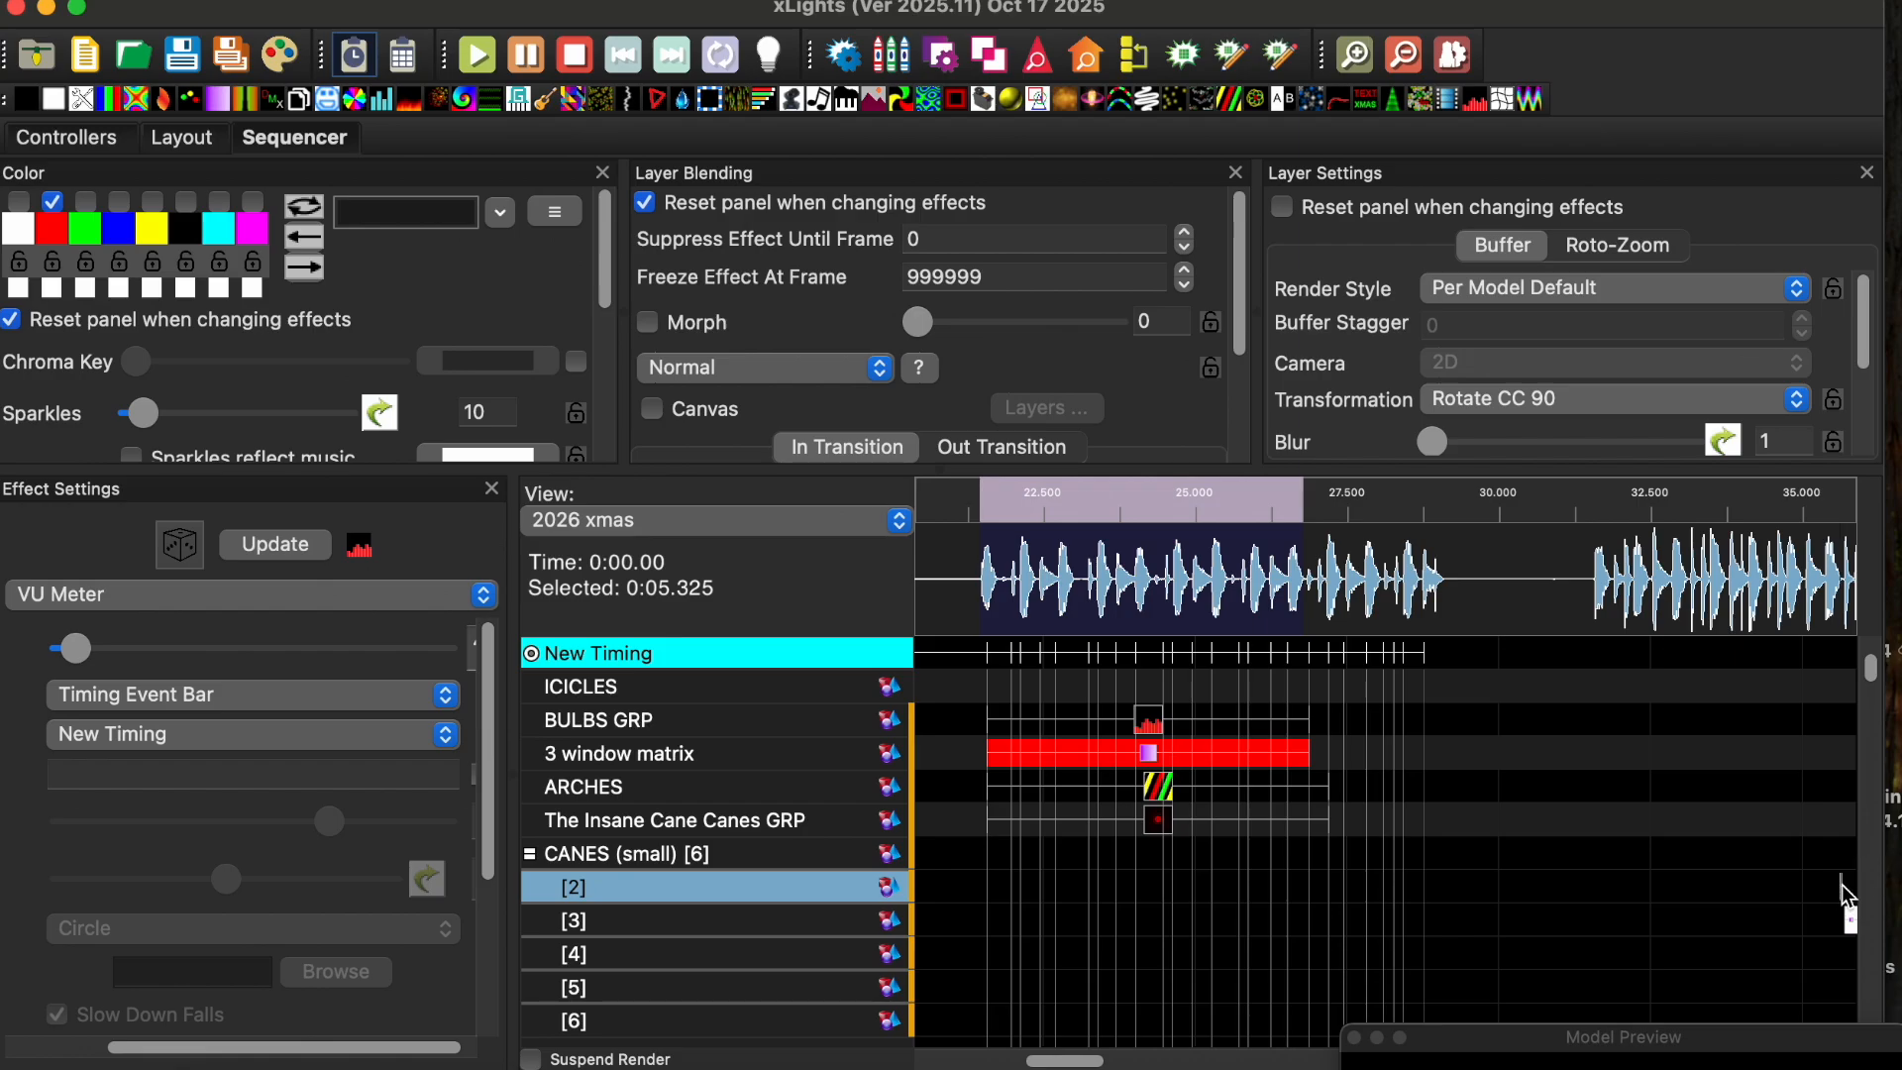
{"action": "left_click", "coordinate": [1841, 578]}
{"action": "scroll", "coordinate": [1840, 578], "scroll_direction": "up", "scroll_amount": 3}
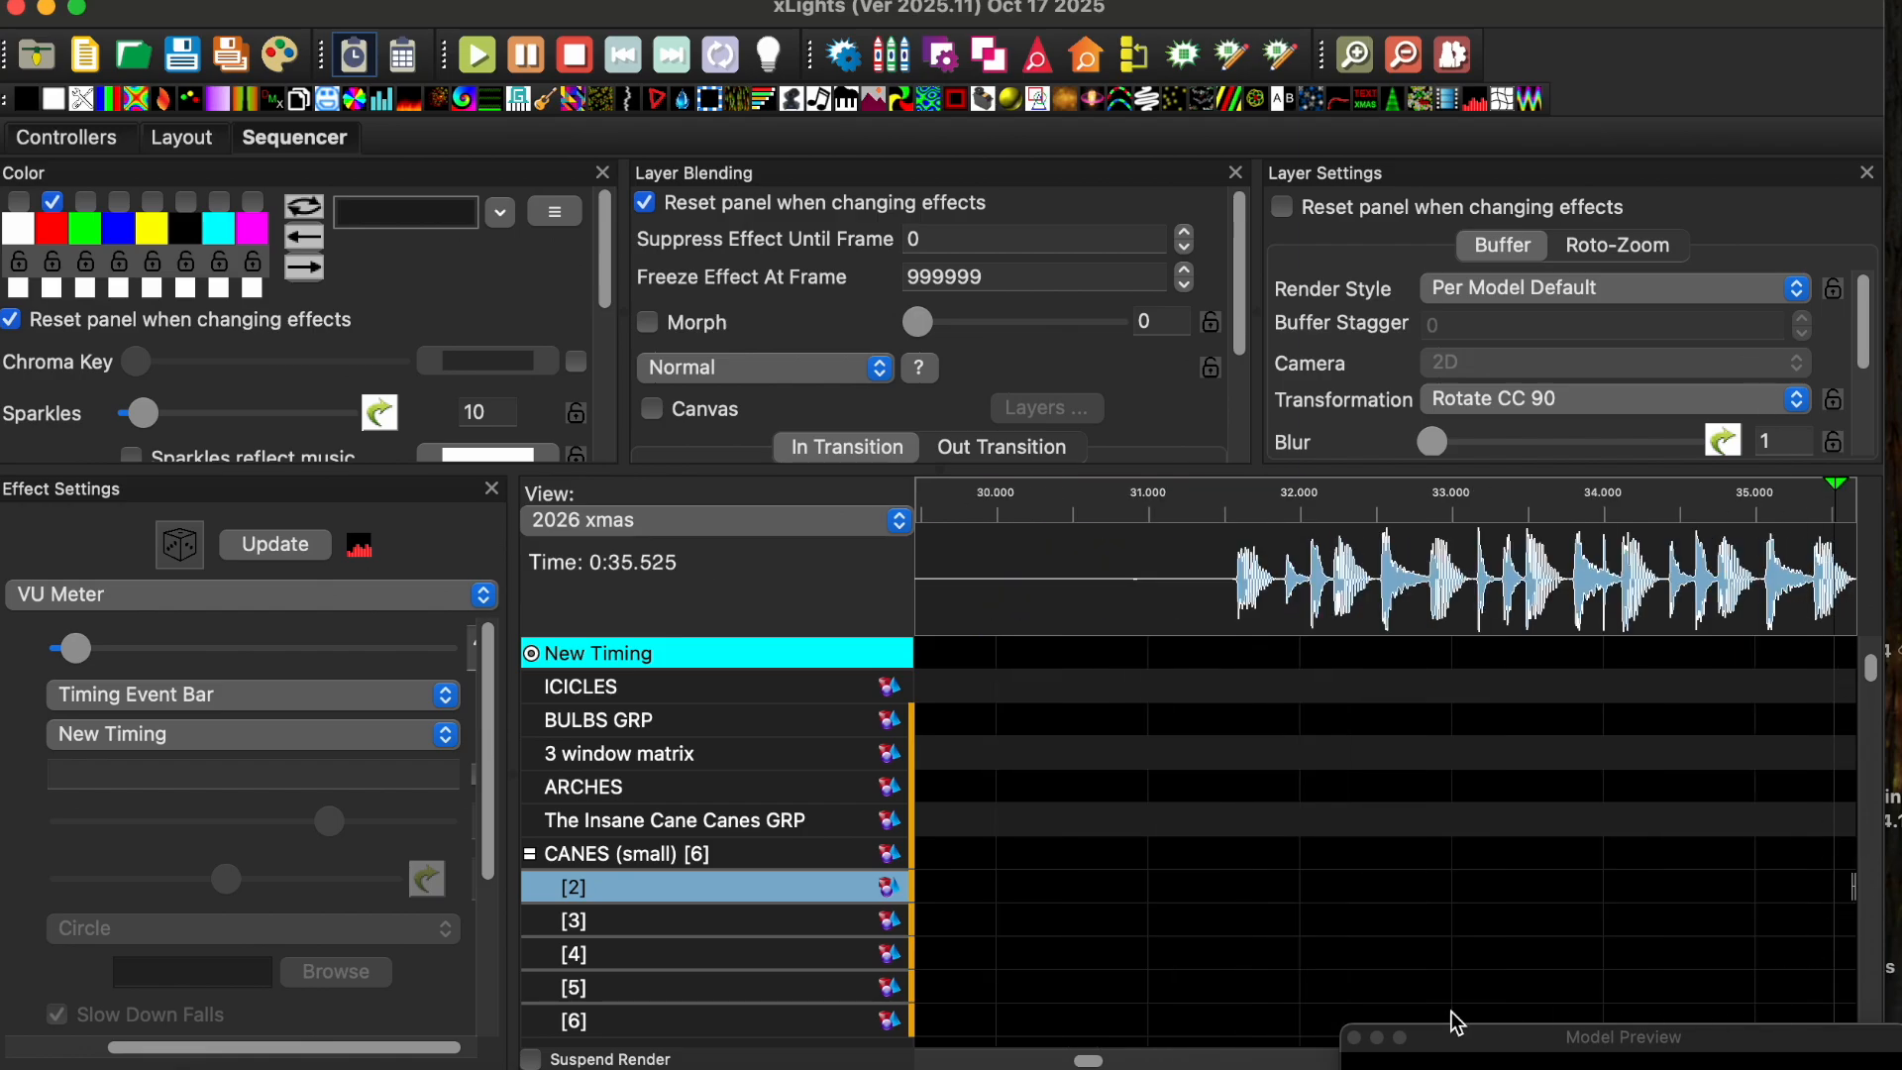
{"action": "scroll", "coordinate": [1852, 885], "scroll_direction": "right", "scroll_amount": 5}
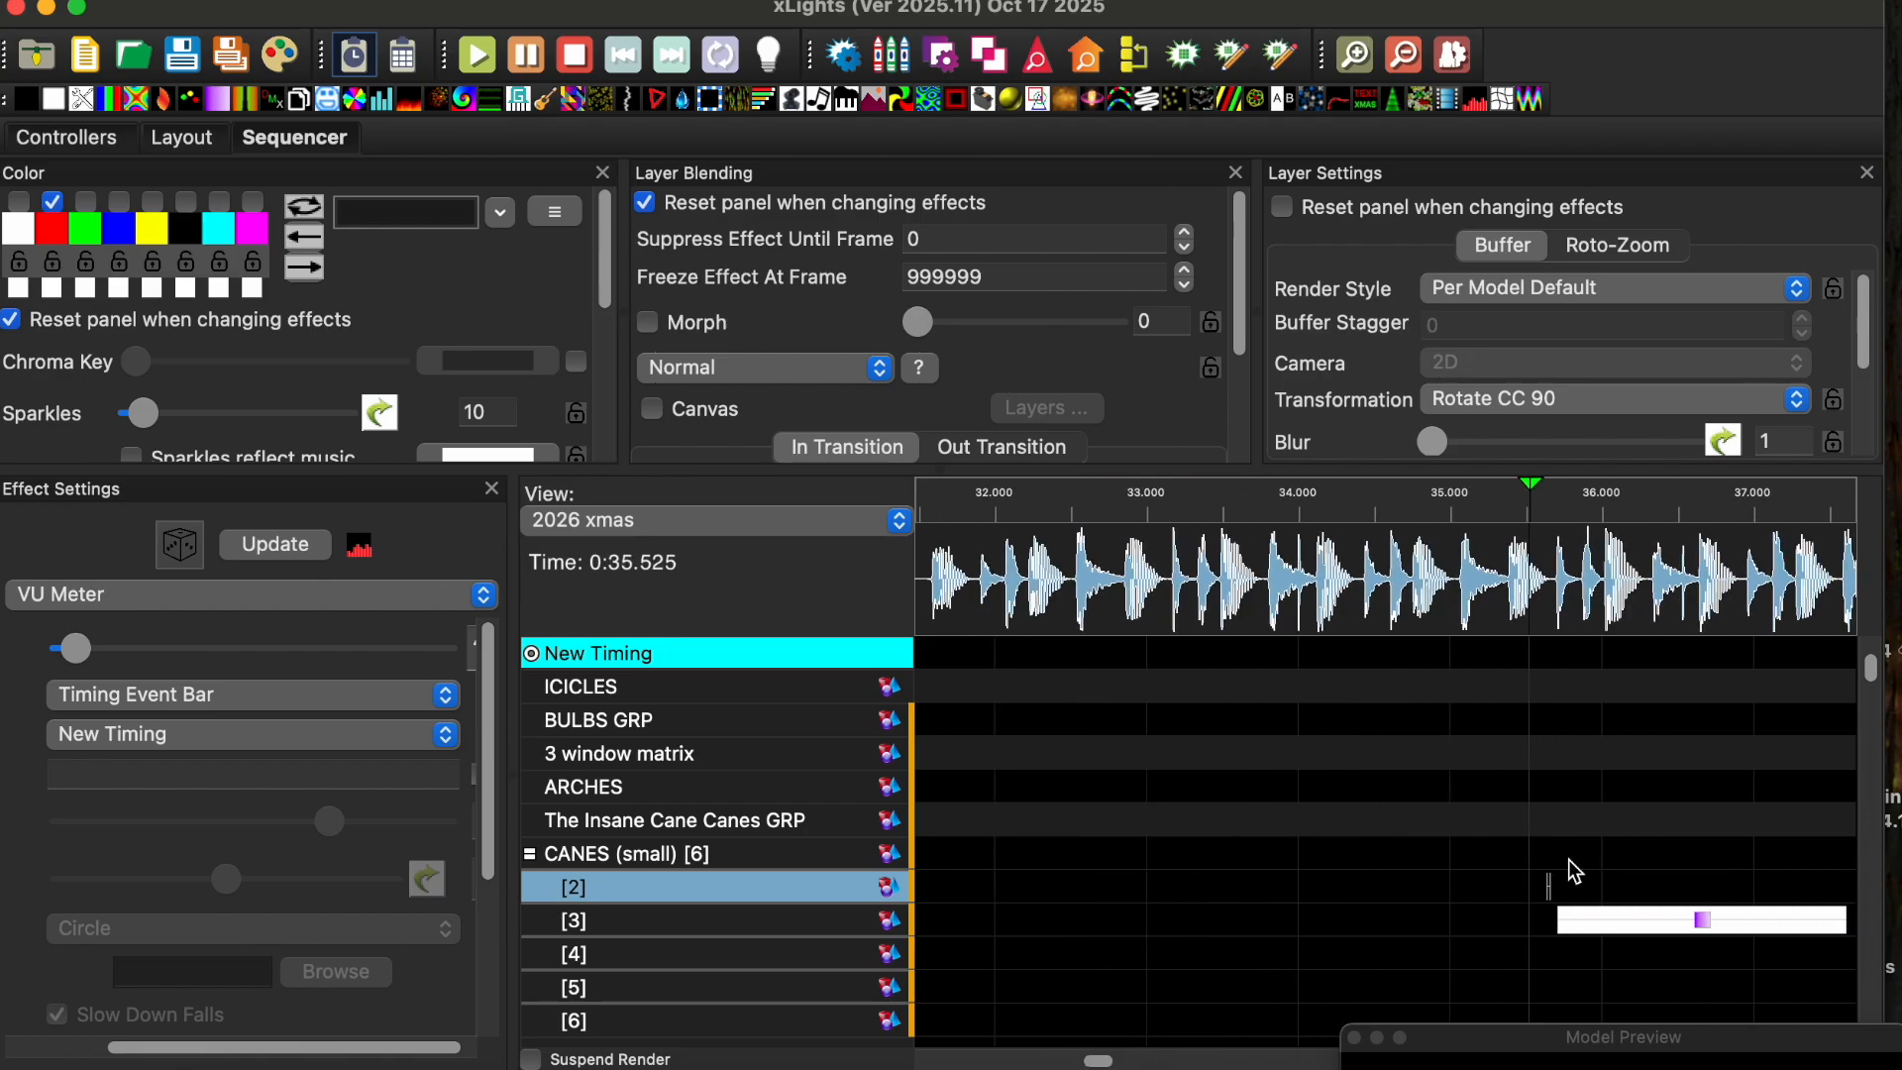
{"action": "left_click_drag", "start_coordinate": [1555, 897], "coordinate": [1141, 903]}
{"action": "left_click_drag", "start_coordinate": [1098, 1061], "coordinate": [1076, 1061]}
{"action": "left_click_drag", "start_coordinate": [1447, 904], "coordinate": [984, 927]}
{"action": "left_click_drag", "start_coordinate": [1090, 1060], "coordinate": [1075, 1061]}
{"action": "left_click_drag", "start_coordinate": [1316, 903], "coordinate": [1241, 906]}
{"action": "scroll", "coordinate": [1083, 1065], "scroll_direction": "left", "scroll_amount": 5}
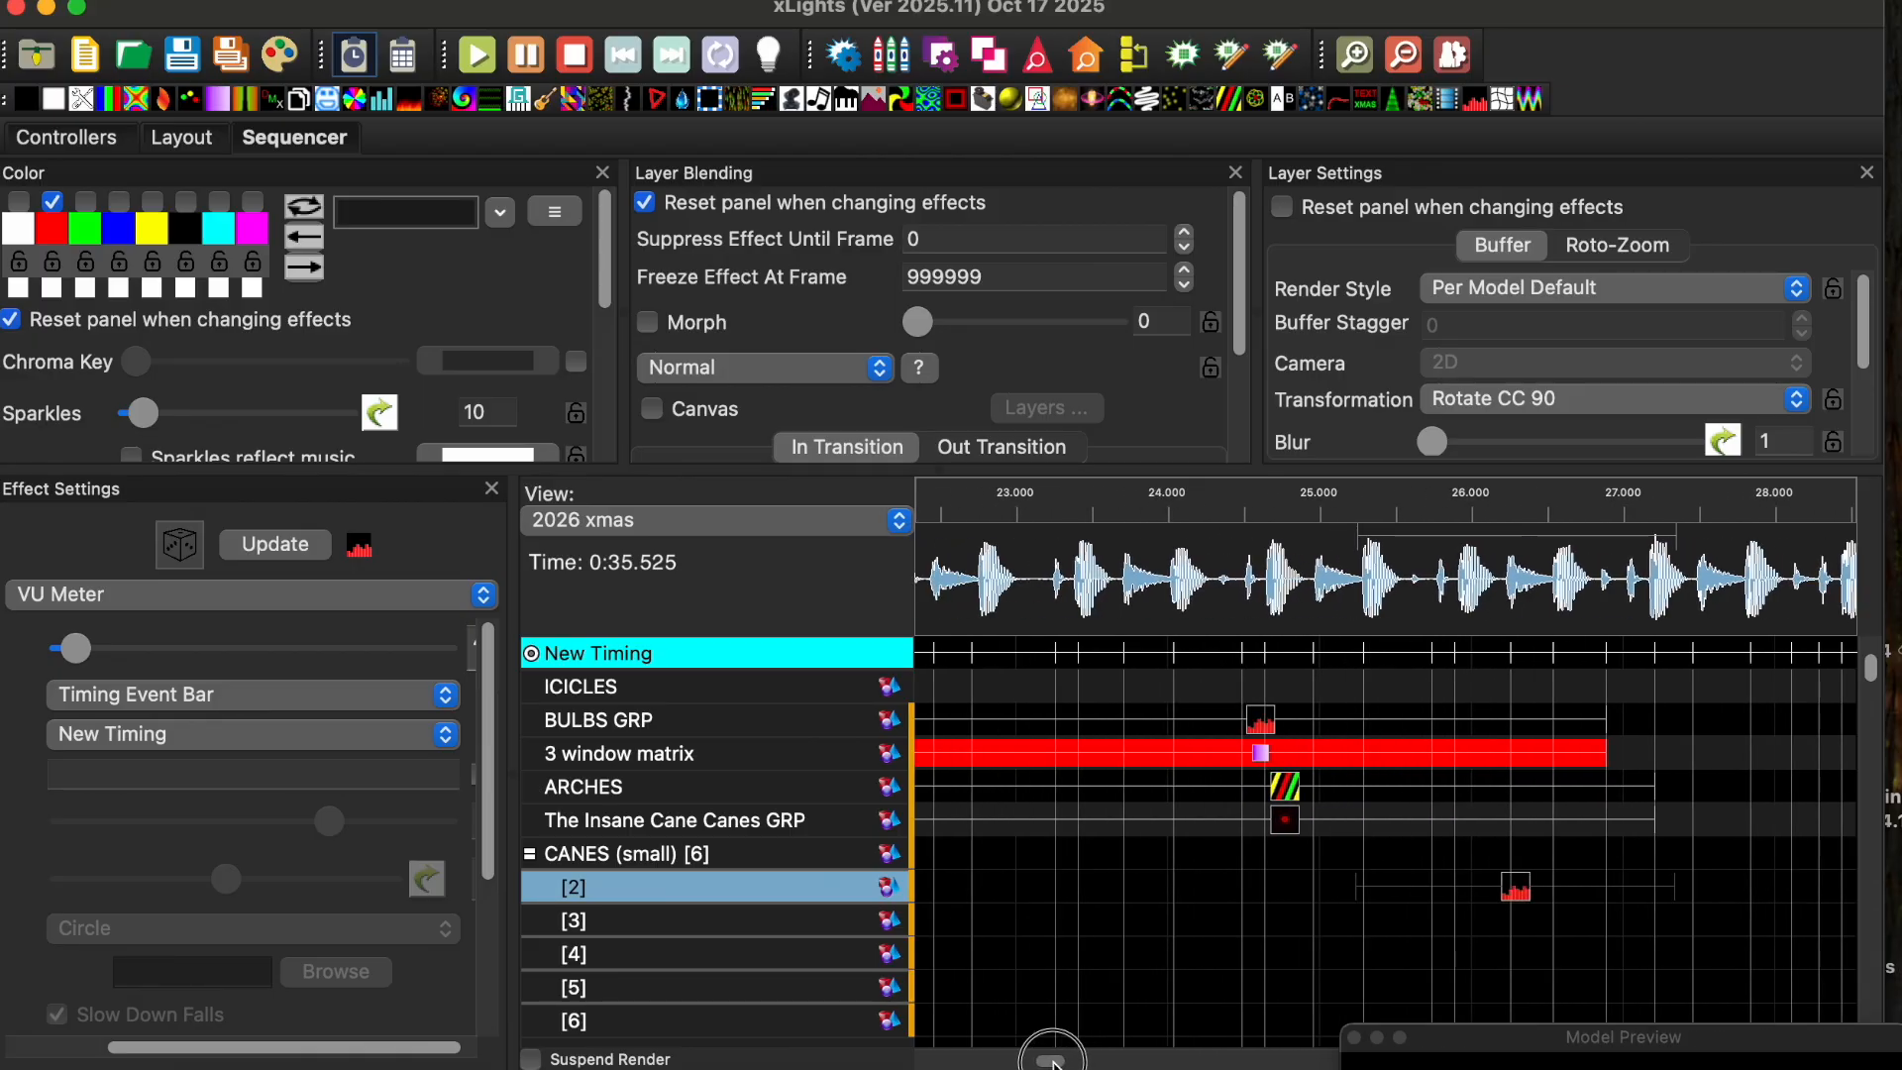
Step: Stretch the VU Meter effect's start on layer [2] to the first timing mark and bring the Model Preview back over the timeline
{"action": "left_click", "coordinate": [1397, 99]}
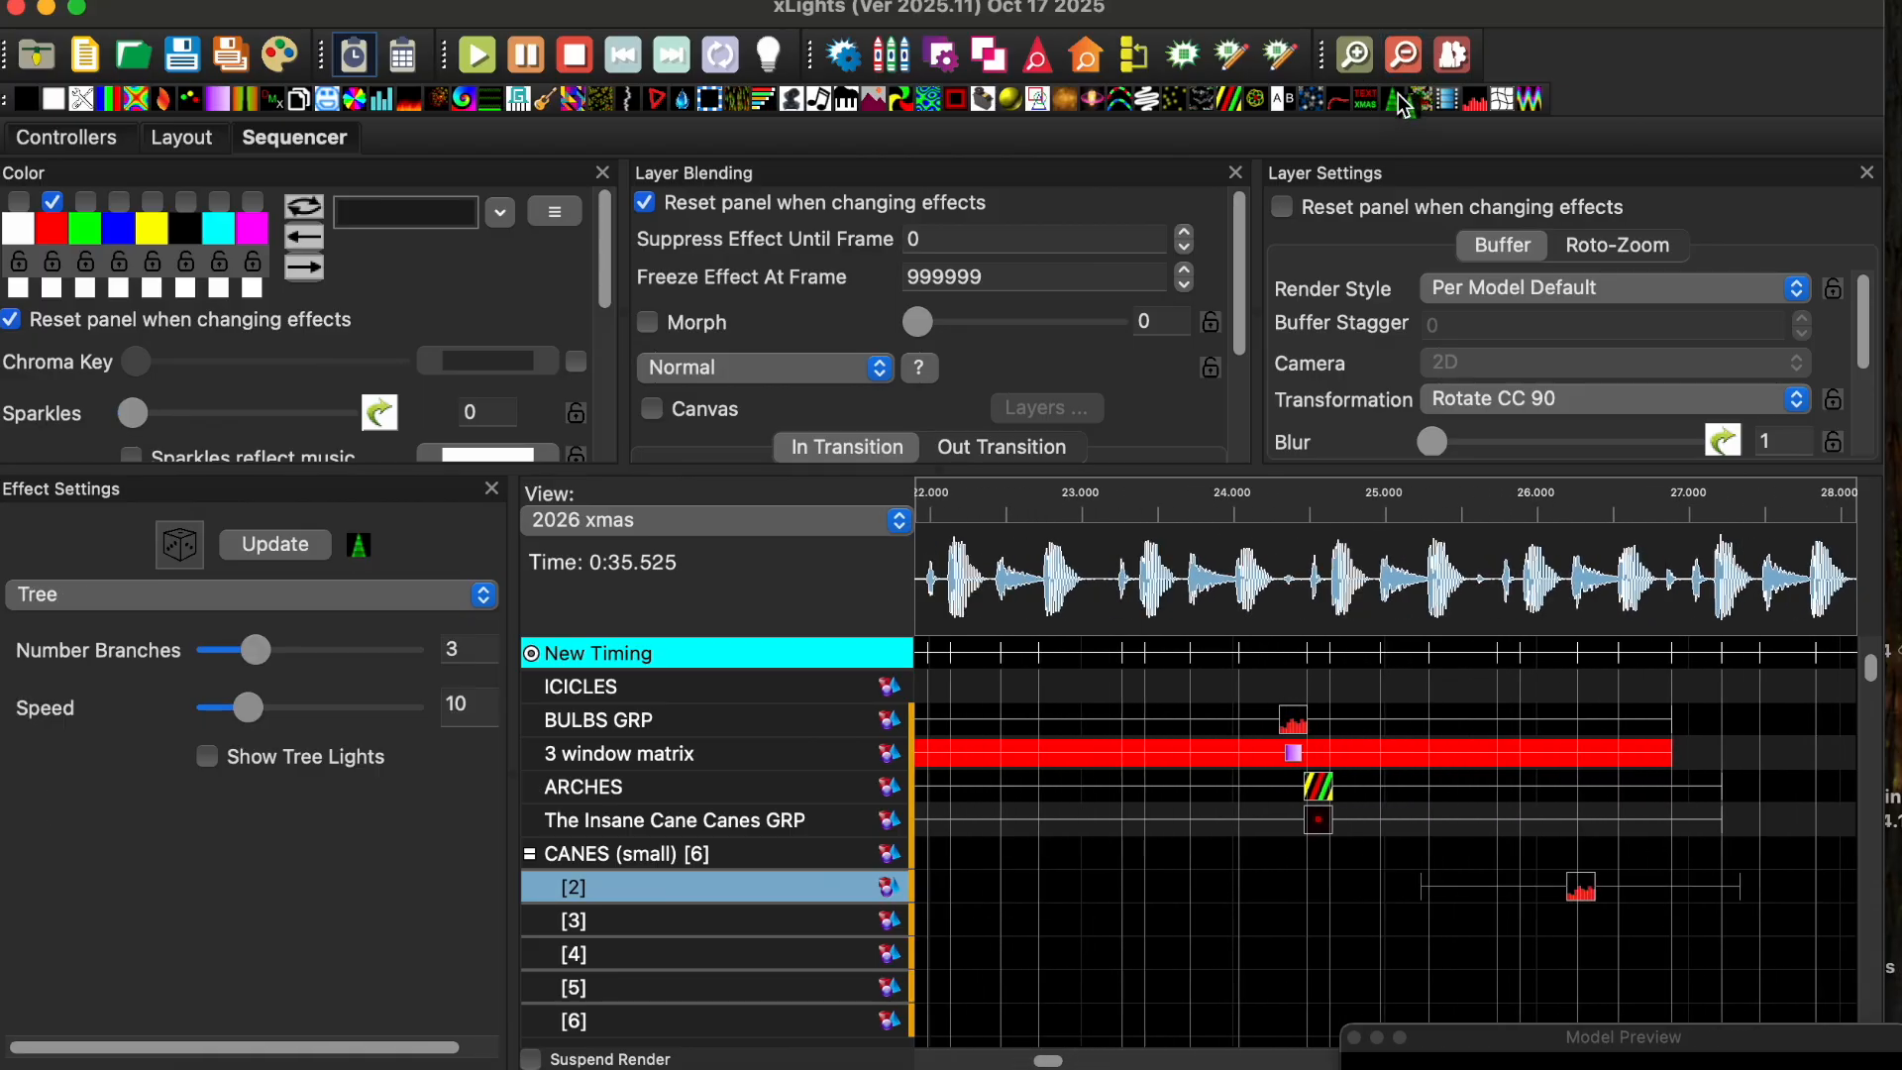
{"action": "left_click", "coordinate": [1405, 57]}
{"action": "left_click", "coordinate": [1573, 889]}
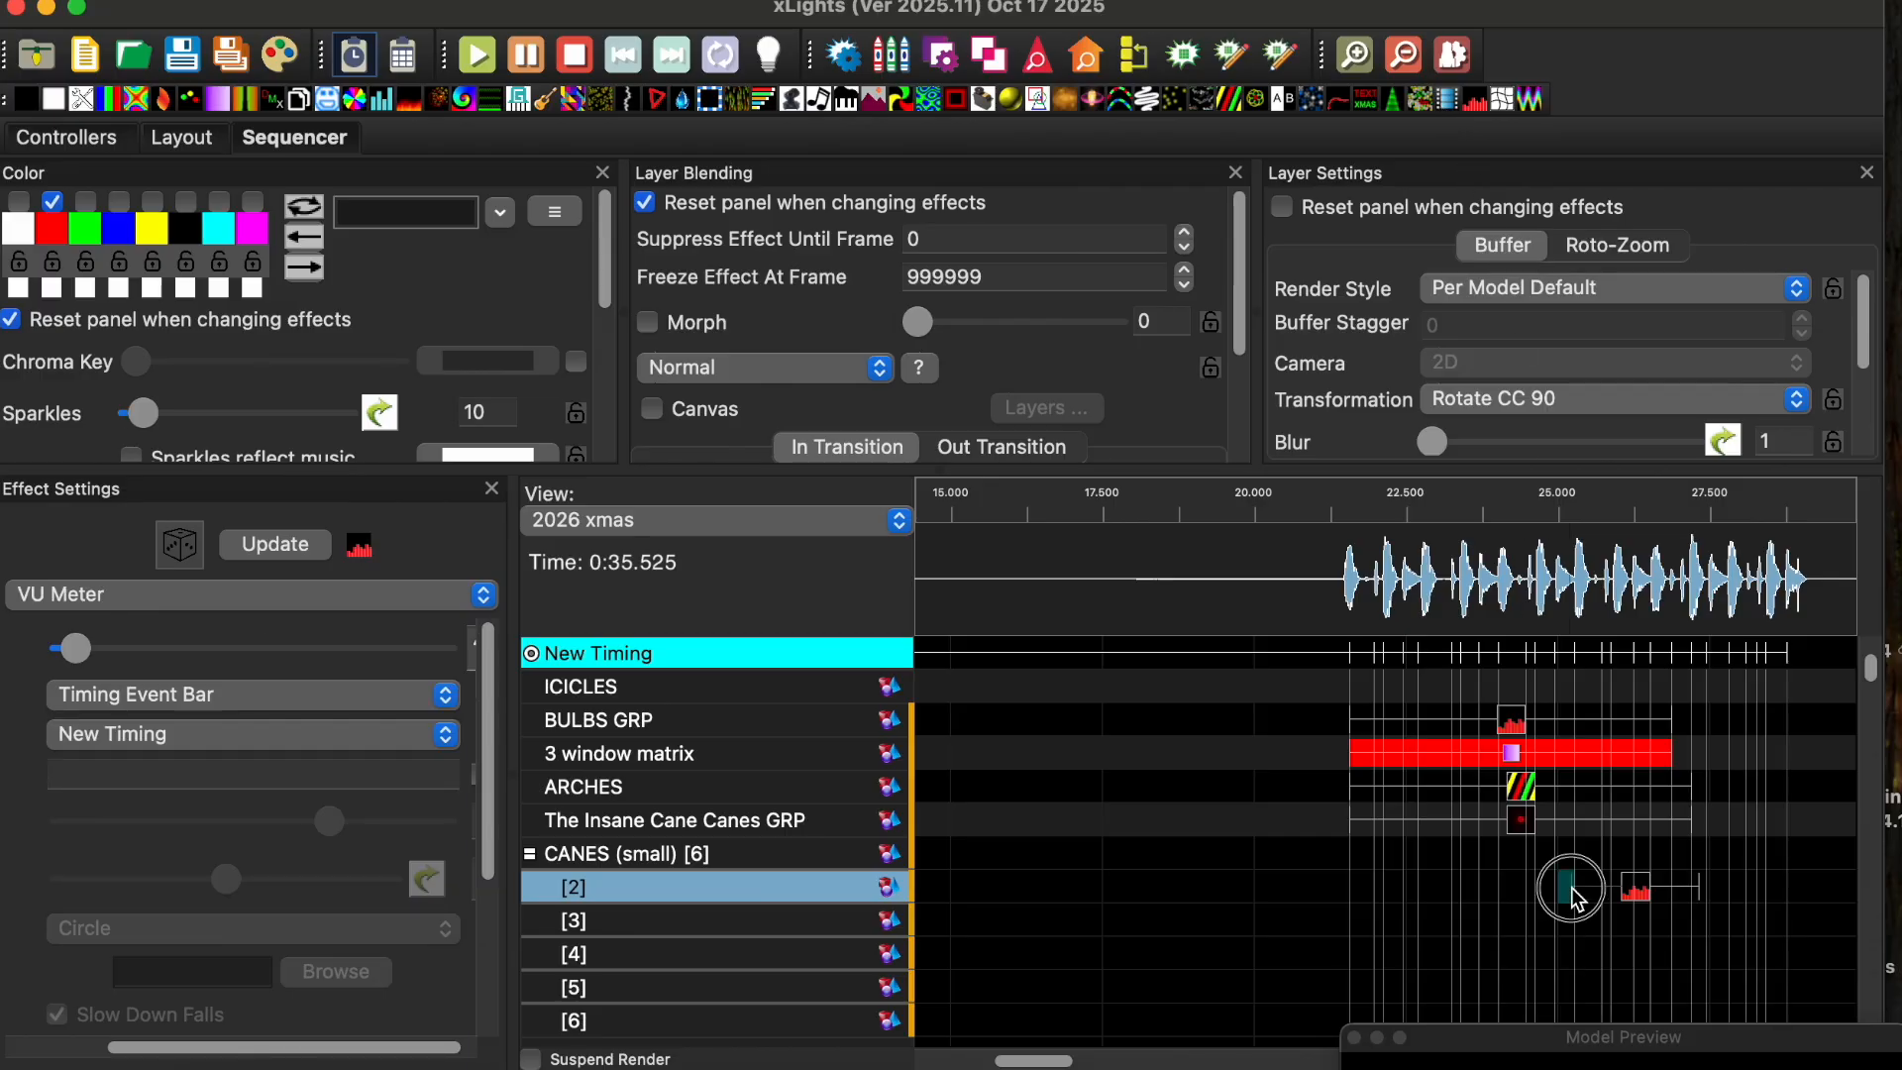
{"action": "left_click_drag", "start_coordinate": [1572, 888], "coordinate": [1350, 900]}
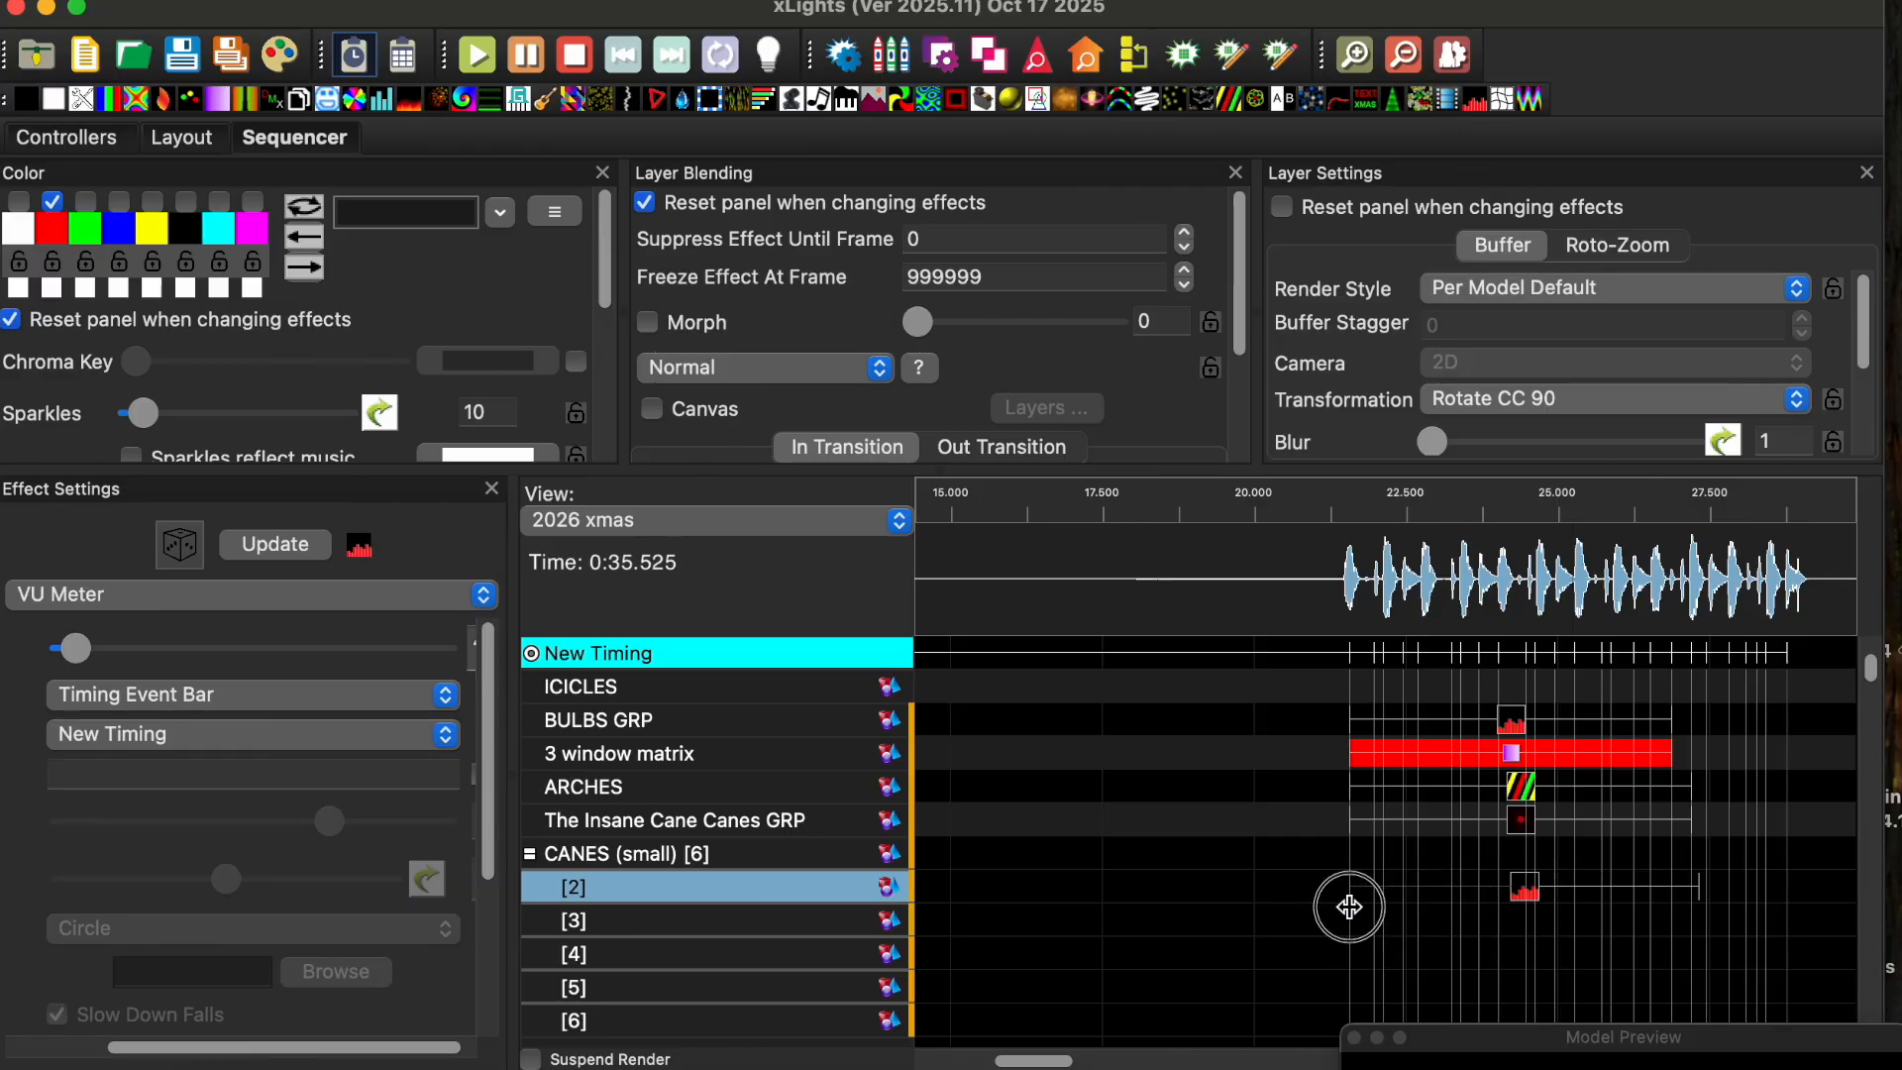
{"action": "left_click_drag", "start_coordinate": [1036, 1061], "coordinate": [1073, 1061]}
{"action": "left_click_drag", "start_coordinate": [1744, 1041], "coordinate": [1728, 540]}
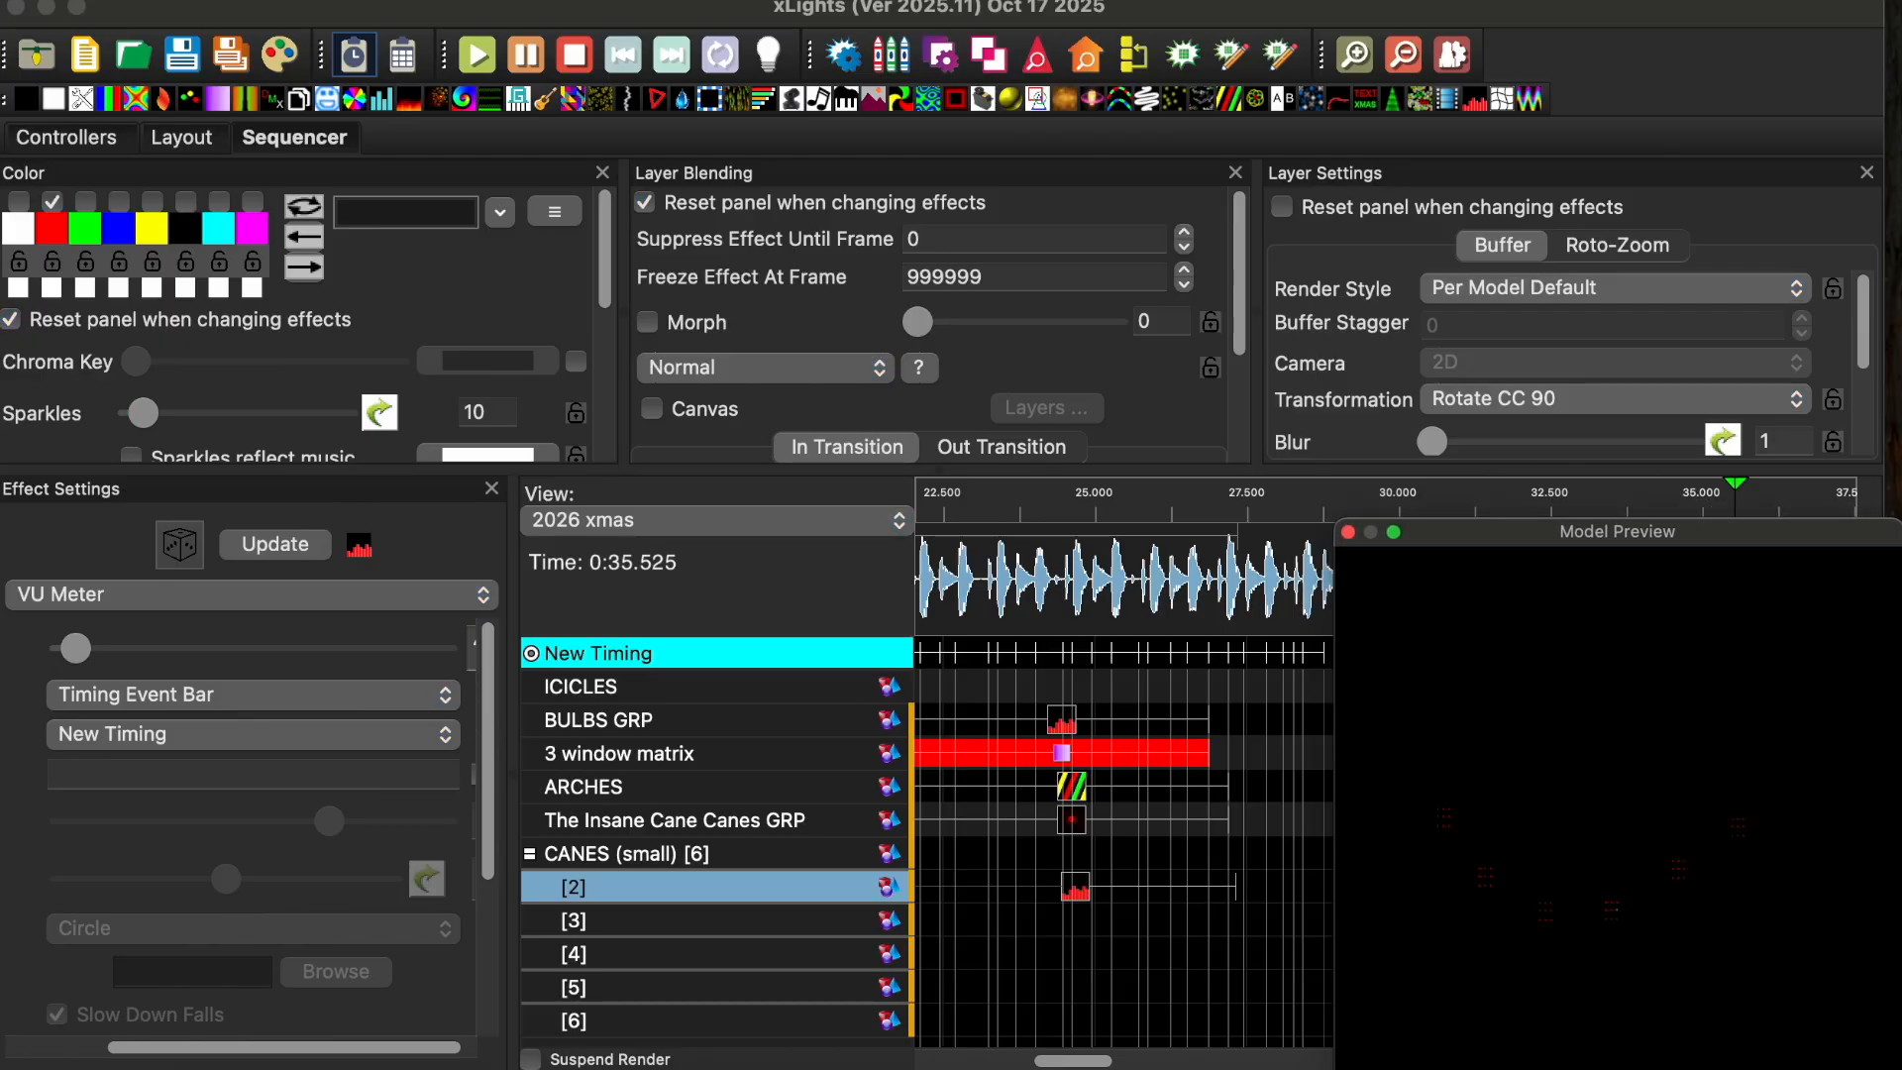
Step: Review the Transformation choices for the VU Meter effect on CANES (small) layer [2], keeping Rotate CC 90
{"action": "left_click", "coordinate": [1079, 898]}
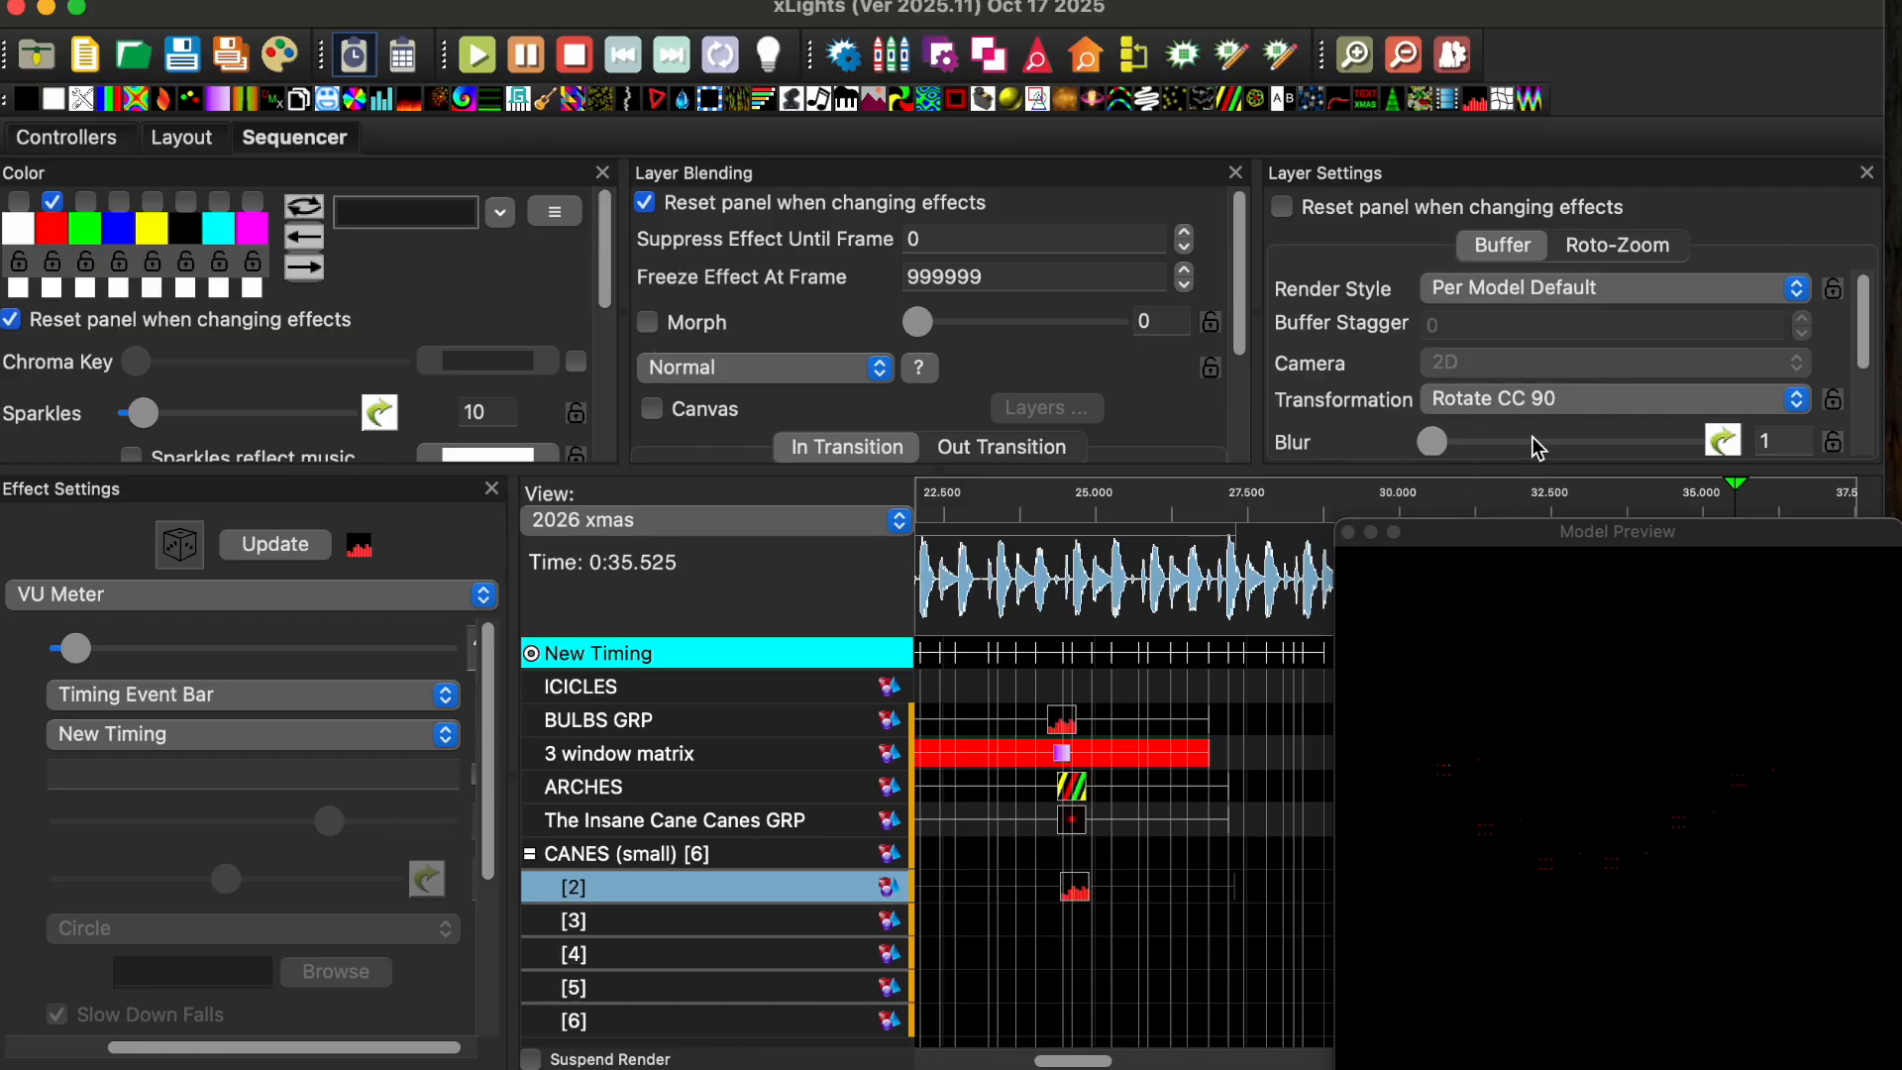
{"action": "left_click", "coordinate": [1541, 400]}
{"action": "left_click", "coordinate": [1544, 371]}
{"action": "left_click", "coordinate": [1572, 400]}
{"action": "left_click", "coordinate": [1567, 443]}
Step: Select about 6.1 s of the waveform, starting near 21.4 s over the effects, and play that section
{"action": "scroll", "coordinate": [1124, 773], "scroll_direction": "left", "scroll_amount": 3}
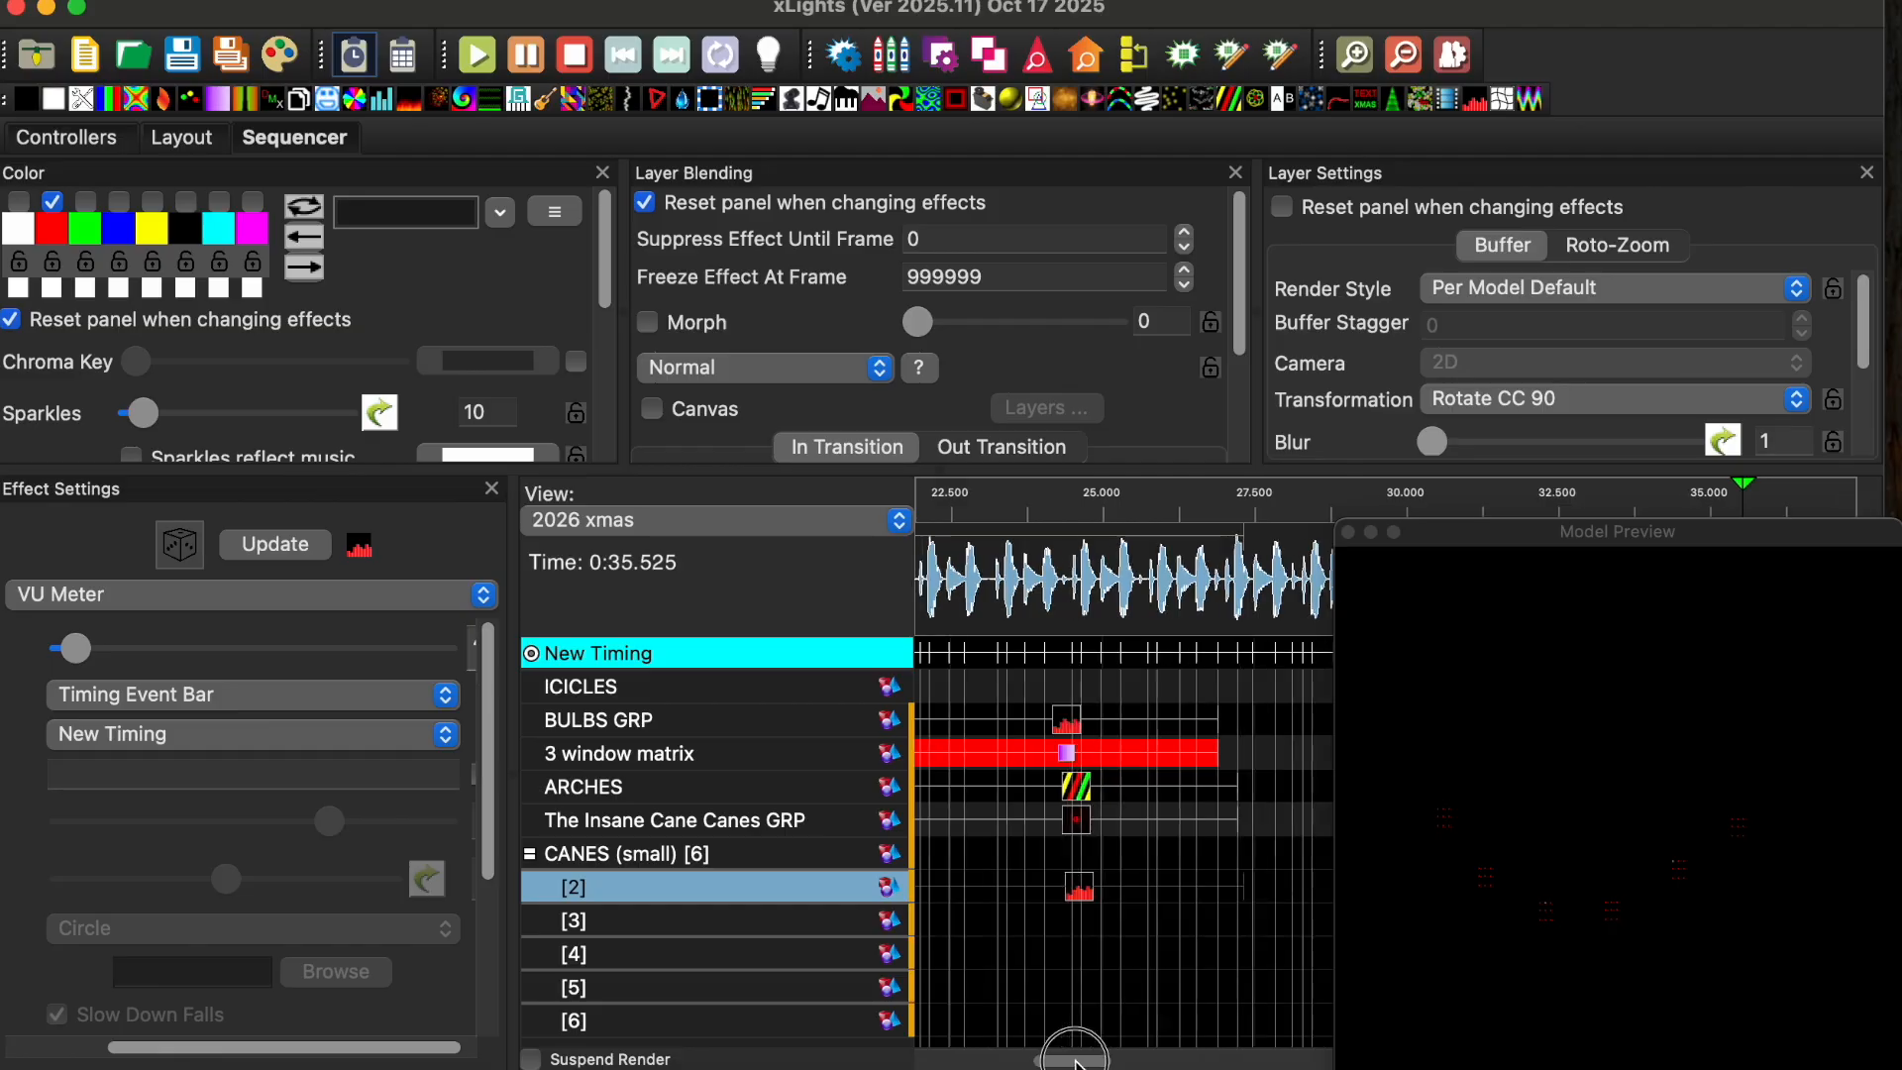
{"action": "left_click_drag", "start_coordinate": [959, 615], "coordinate": [1328, 594]}
{"action": "left_click", "coordinate": [490, 62]}
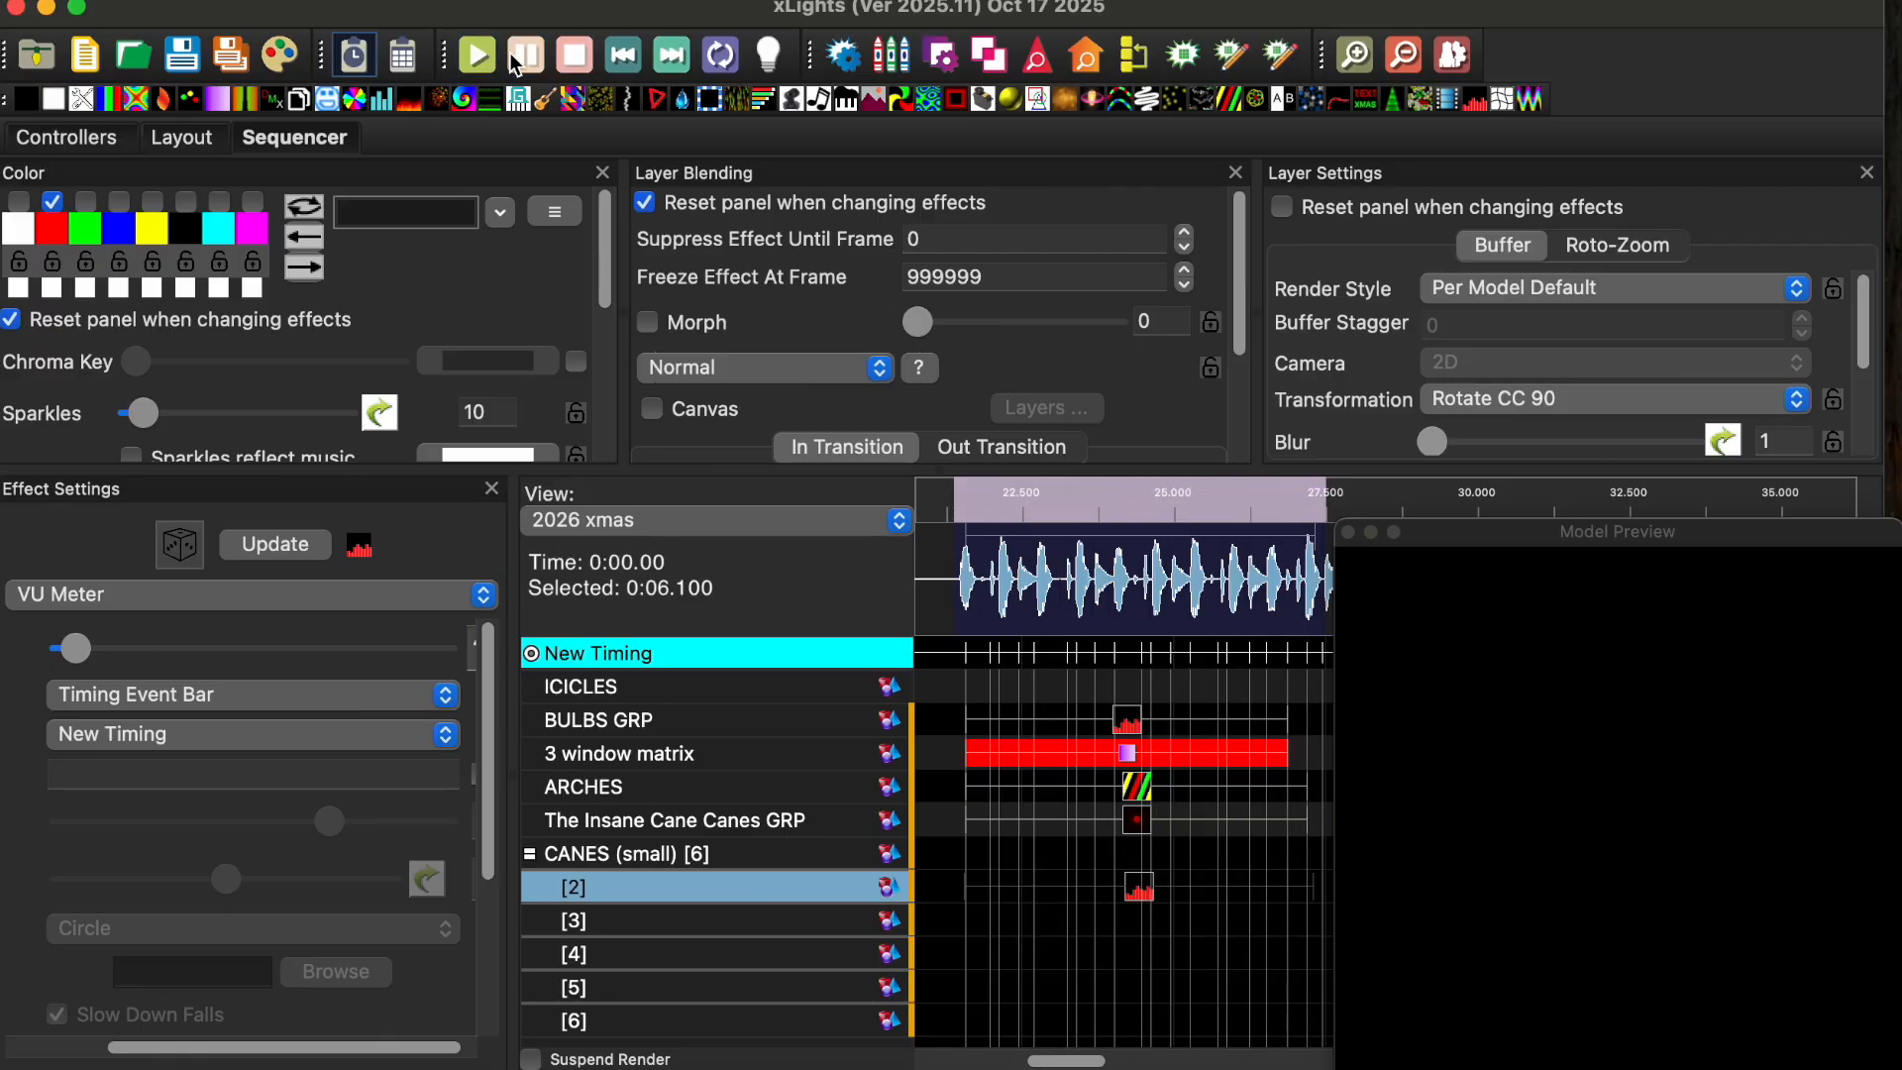
Step: Move the white Color Wash on CANES (small) layer [3] under the VU Meter effect and stretch it from about 21.6 to 27.2 s
{"action": "scroll", "coordinate": [1091, 1061], "scroll_direction": "right", "scroll_amount": 10}
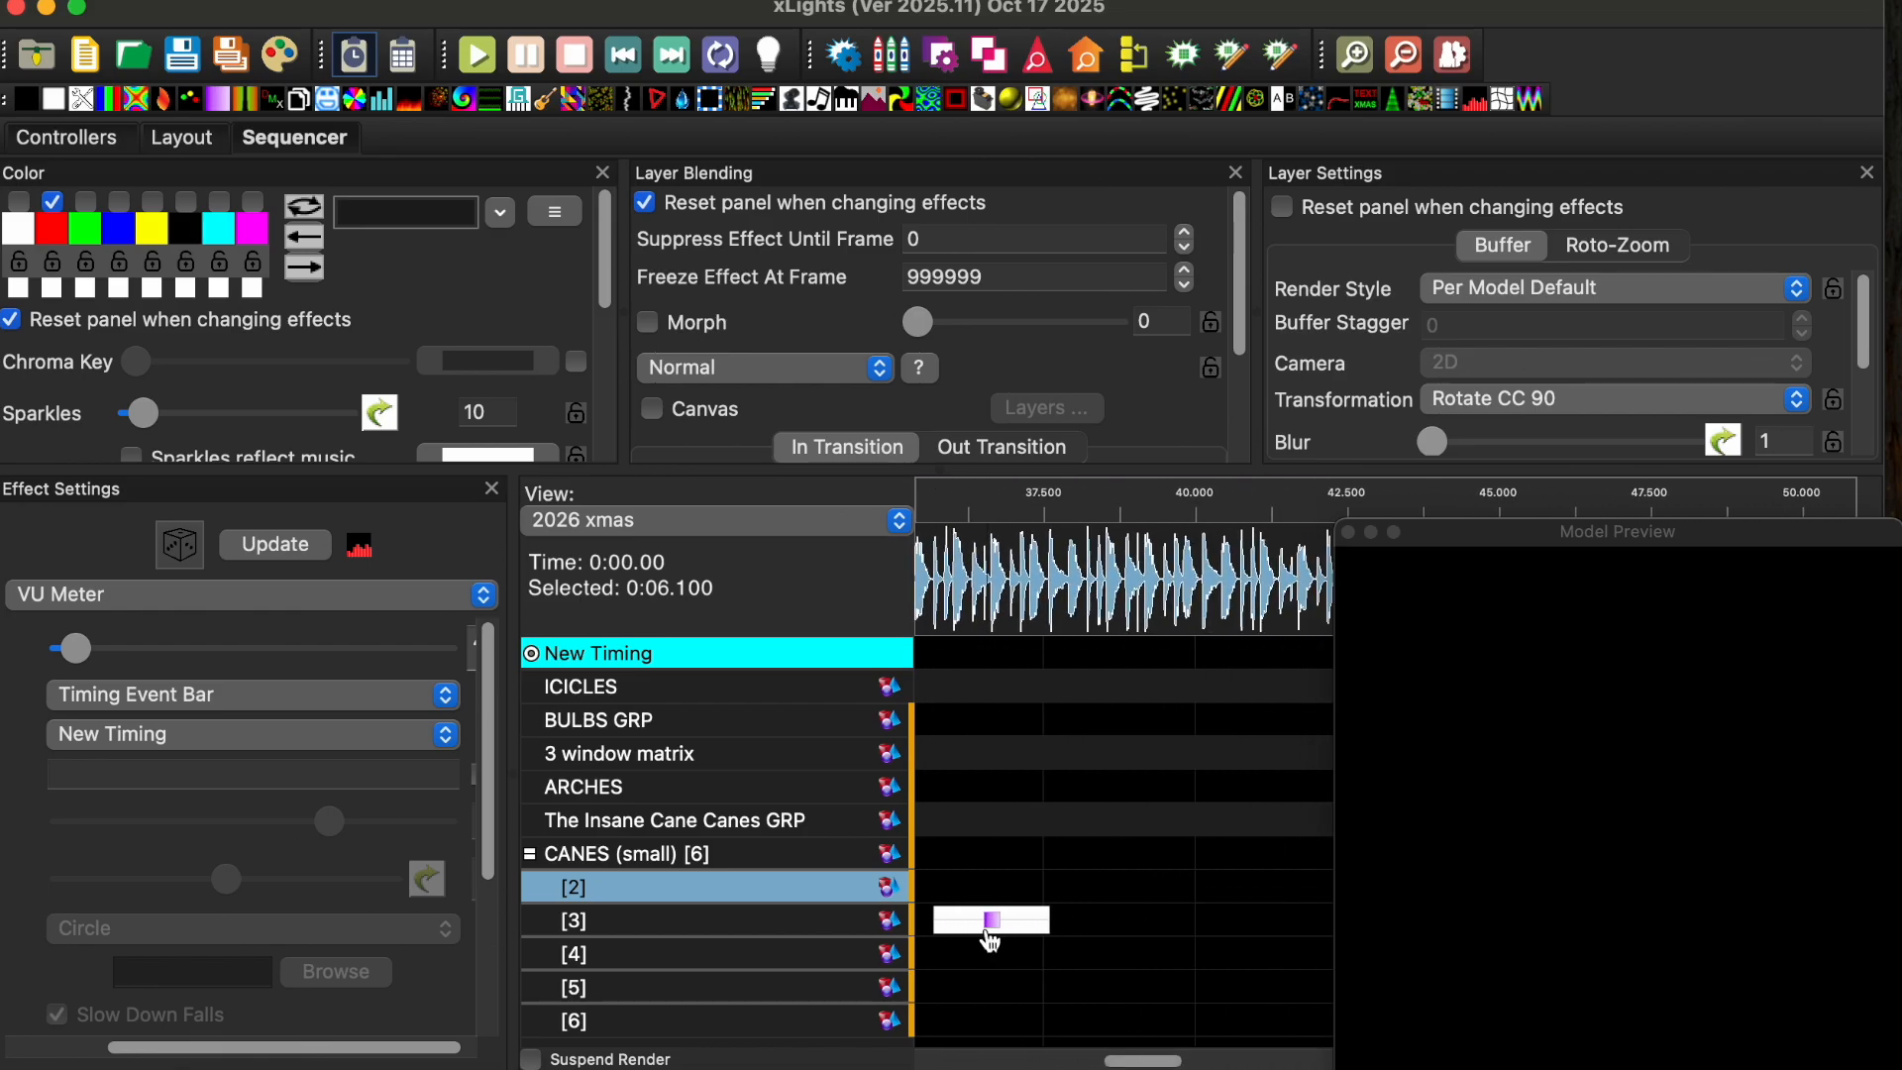
{"action": "left_click", "coordinate": [991, 928]}
{"action": "left_click_drag", "start_coordinate": [1118, 1060], "coordinate": [1044, 1061]}
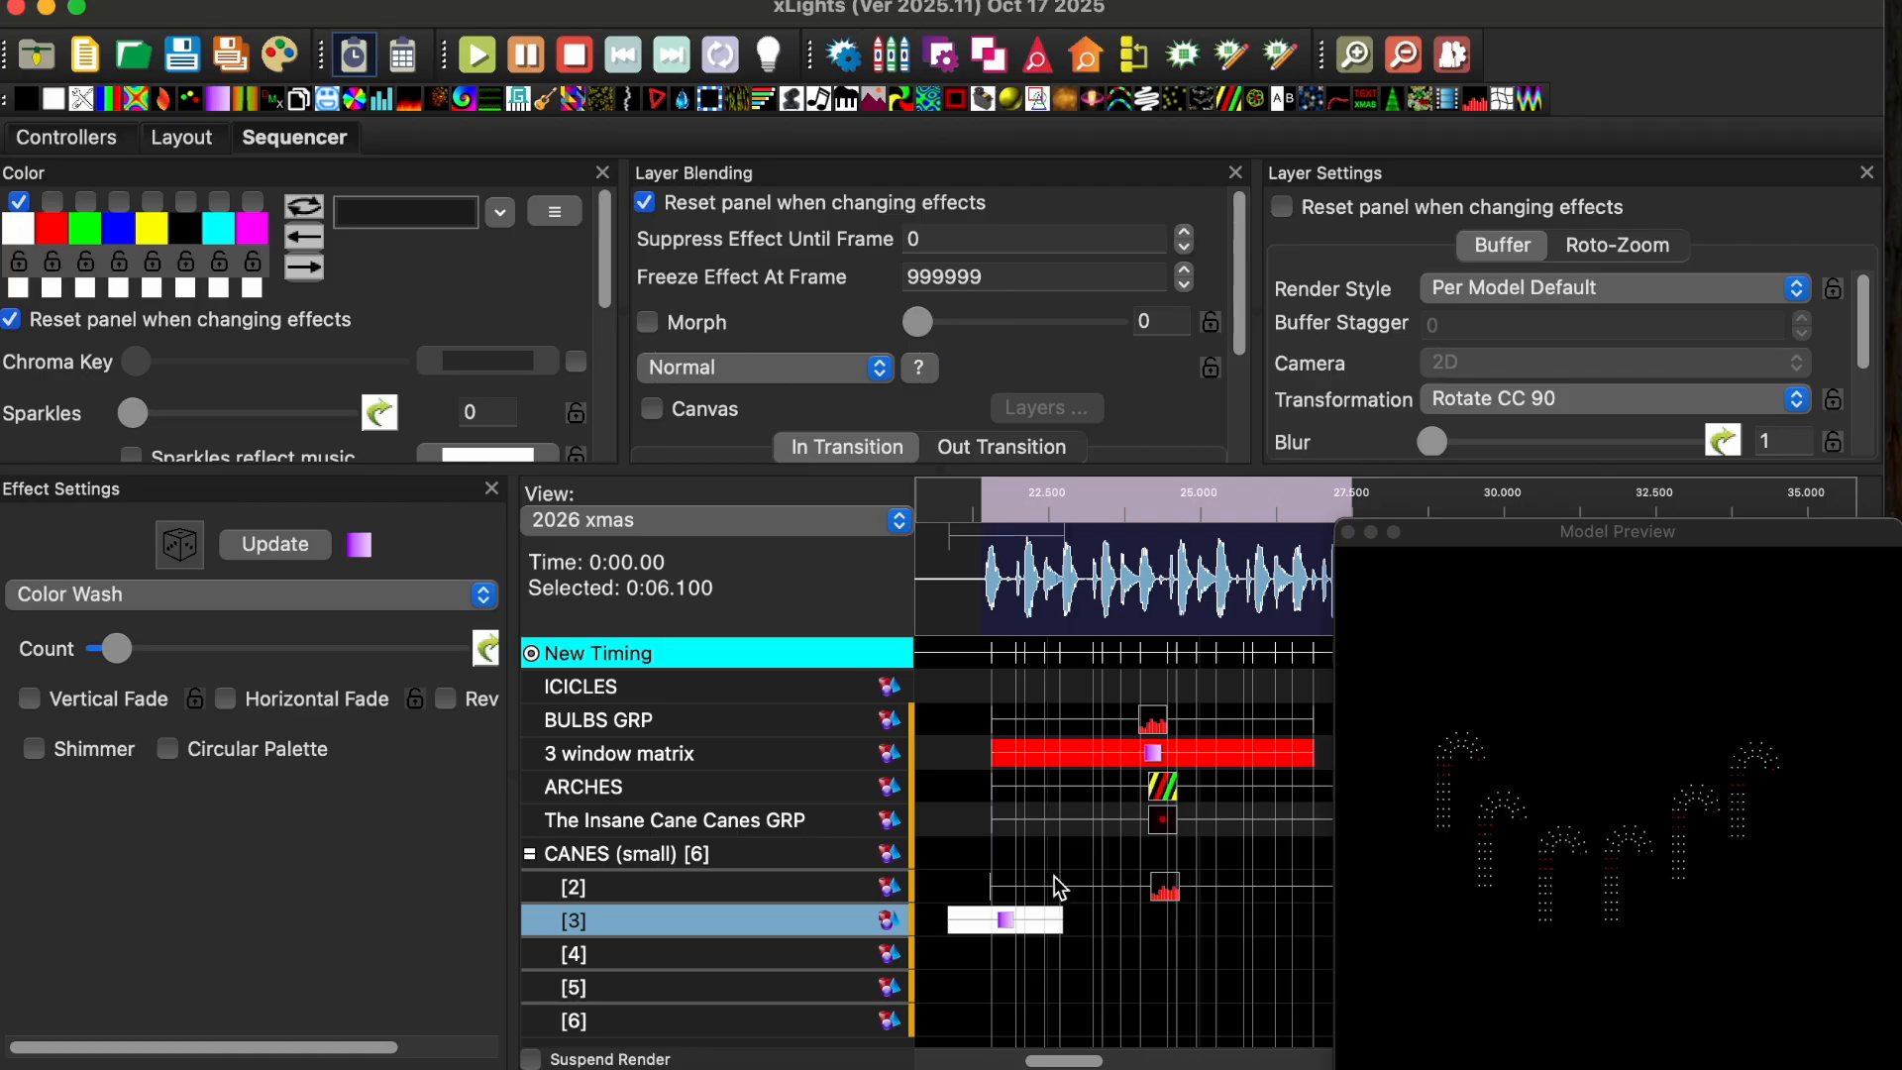
{"action": "left_click_drag", "start_coordinate": [1016, 924], "coordinate": [1355, 943]}
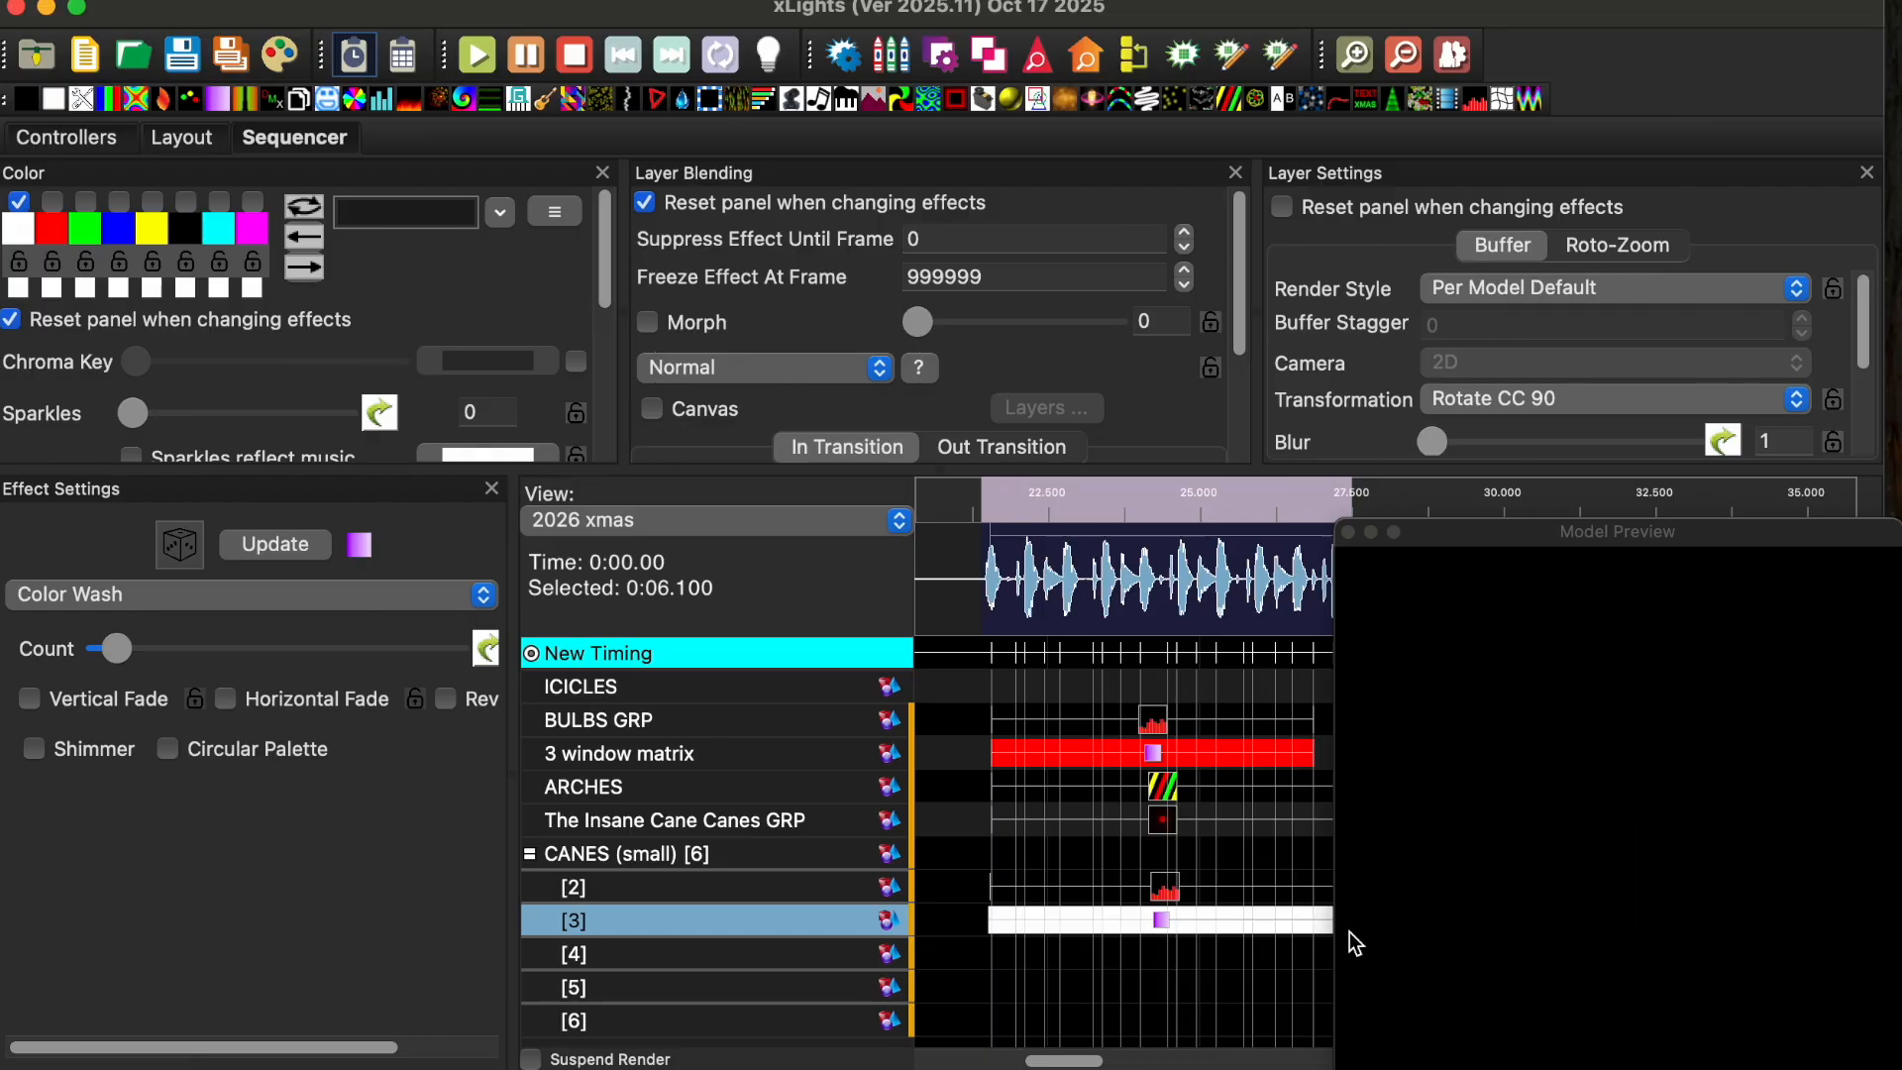
{"action": "left_click_drag", "start_coordinate": [1065, 1061], "coordinate": [1072, 1062]}
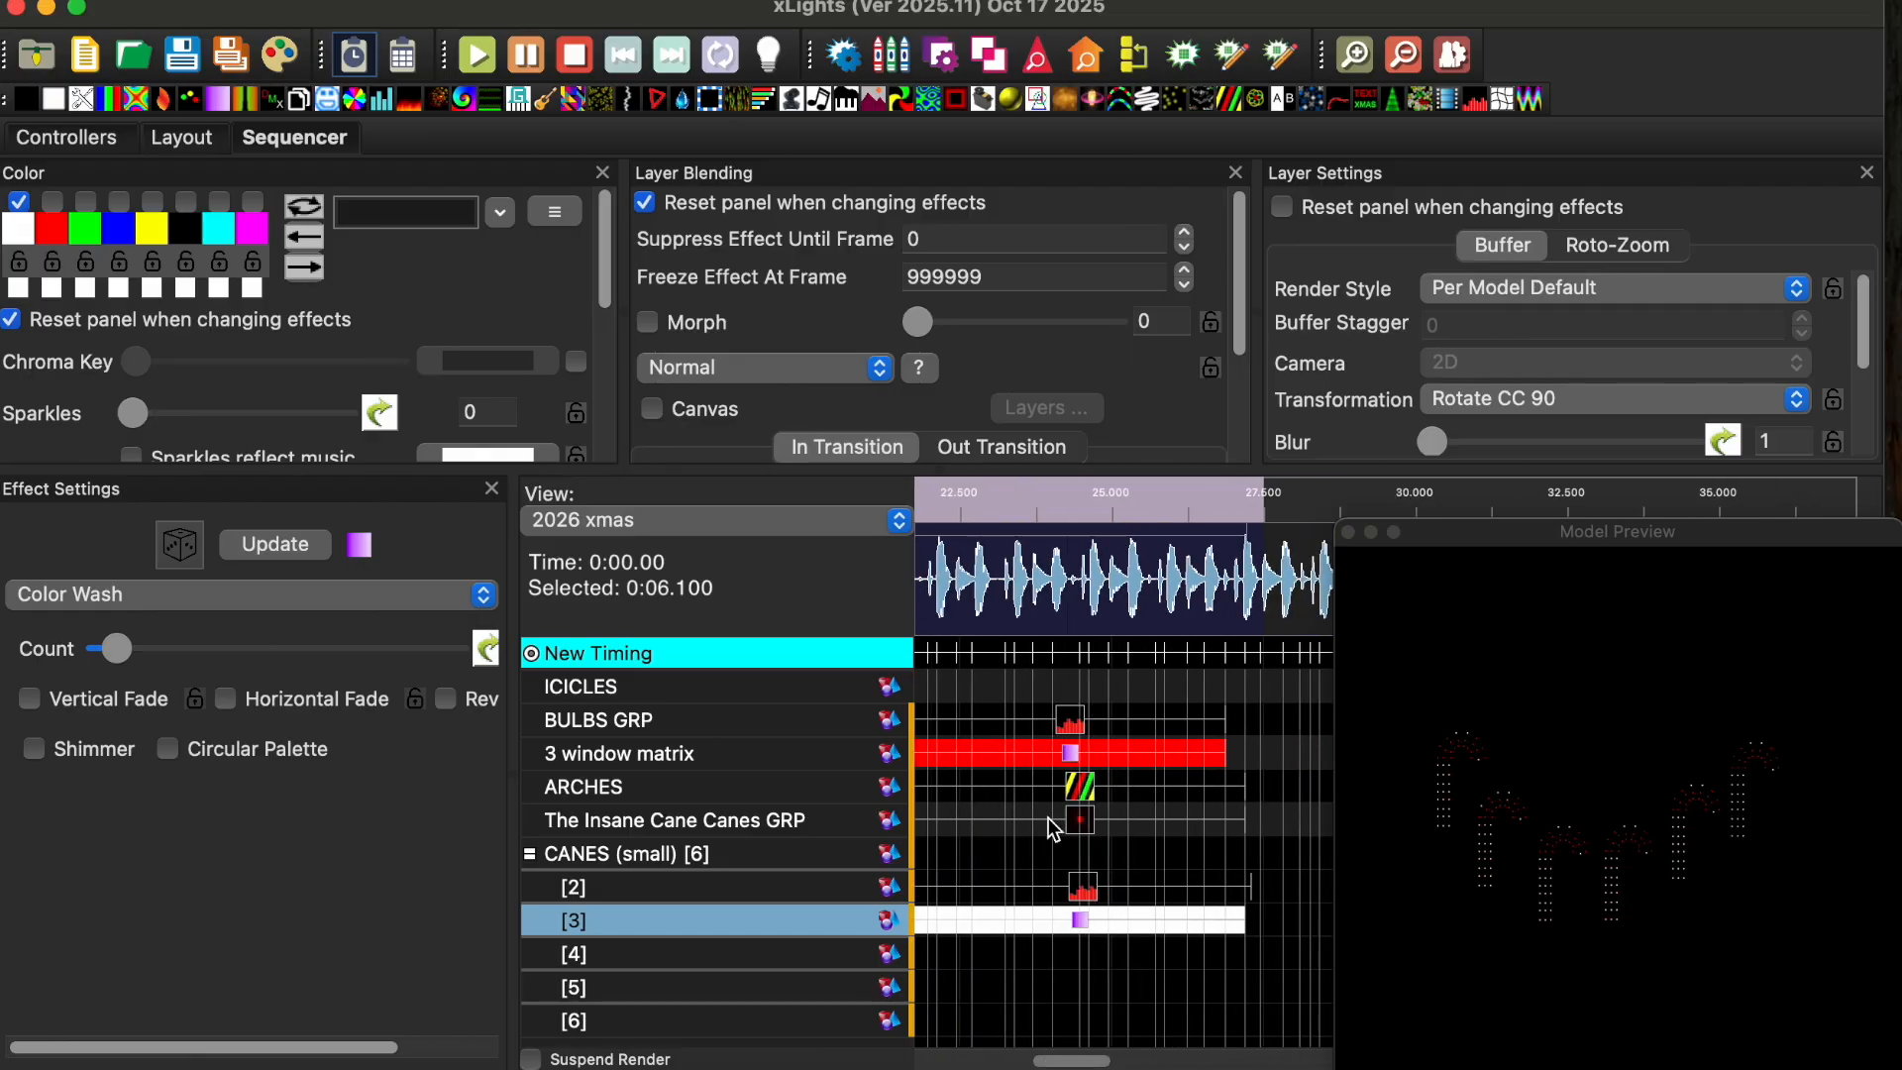
{"action": "left_click_drag", "start_coordinate": [1075, 1061], "coordinate": [1072, 1061]}
Step: Select the VU Meter effect on layer [2] and play the selected section with the Color Wash beneath it, pausing partway
{"action": "left_click", "coordinate": [1102, 922]}
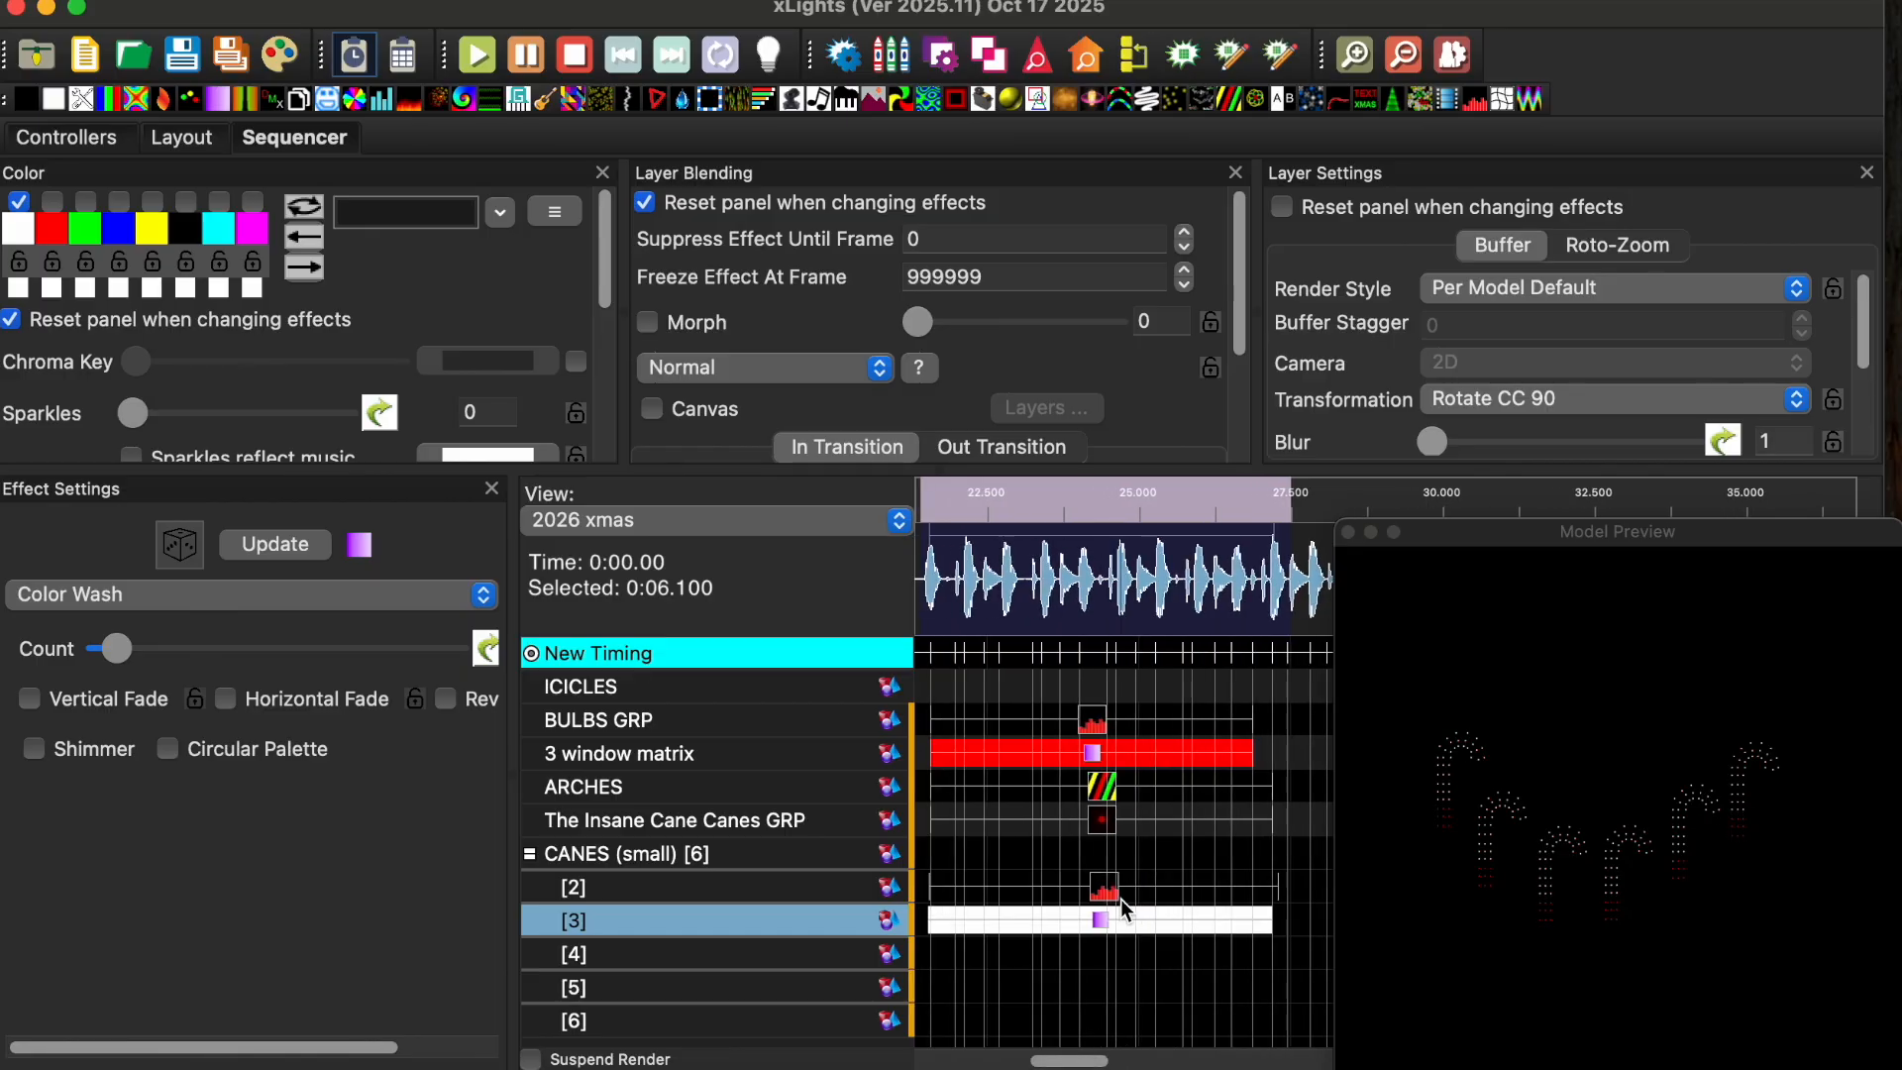
{"action": "left_click", "coordinate": [1106, 892]}
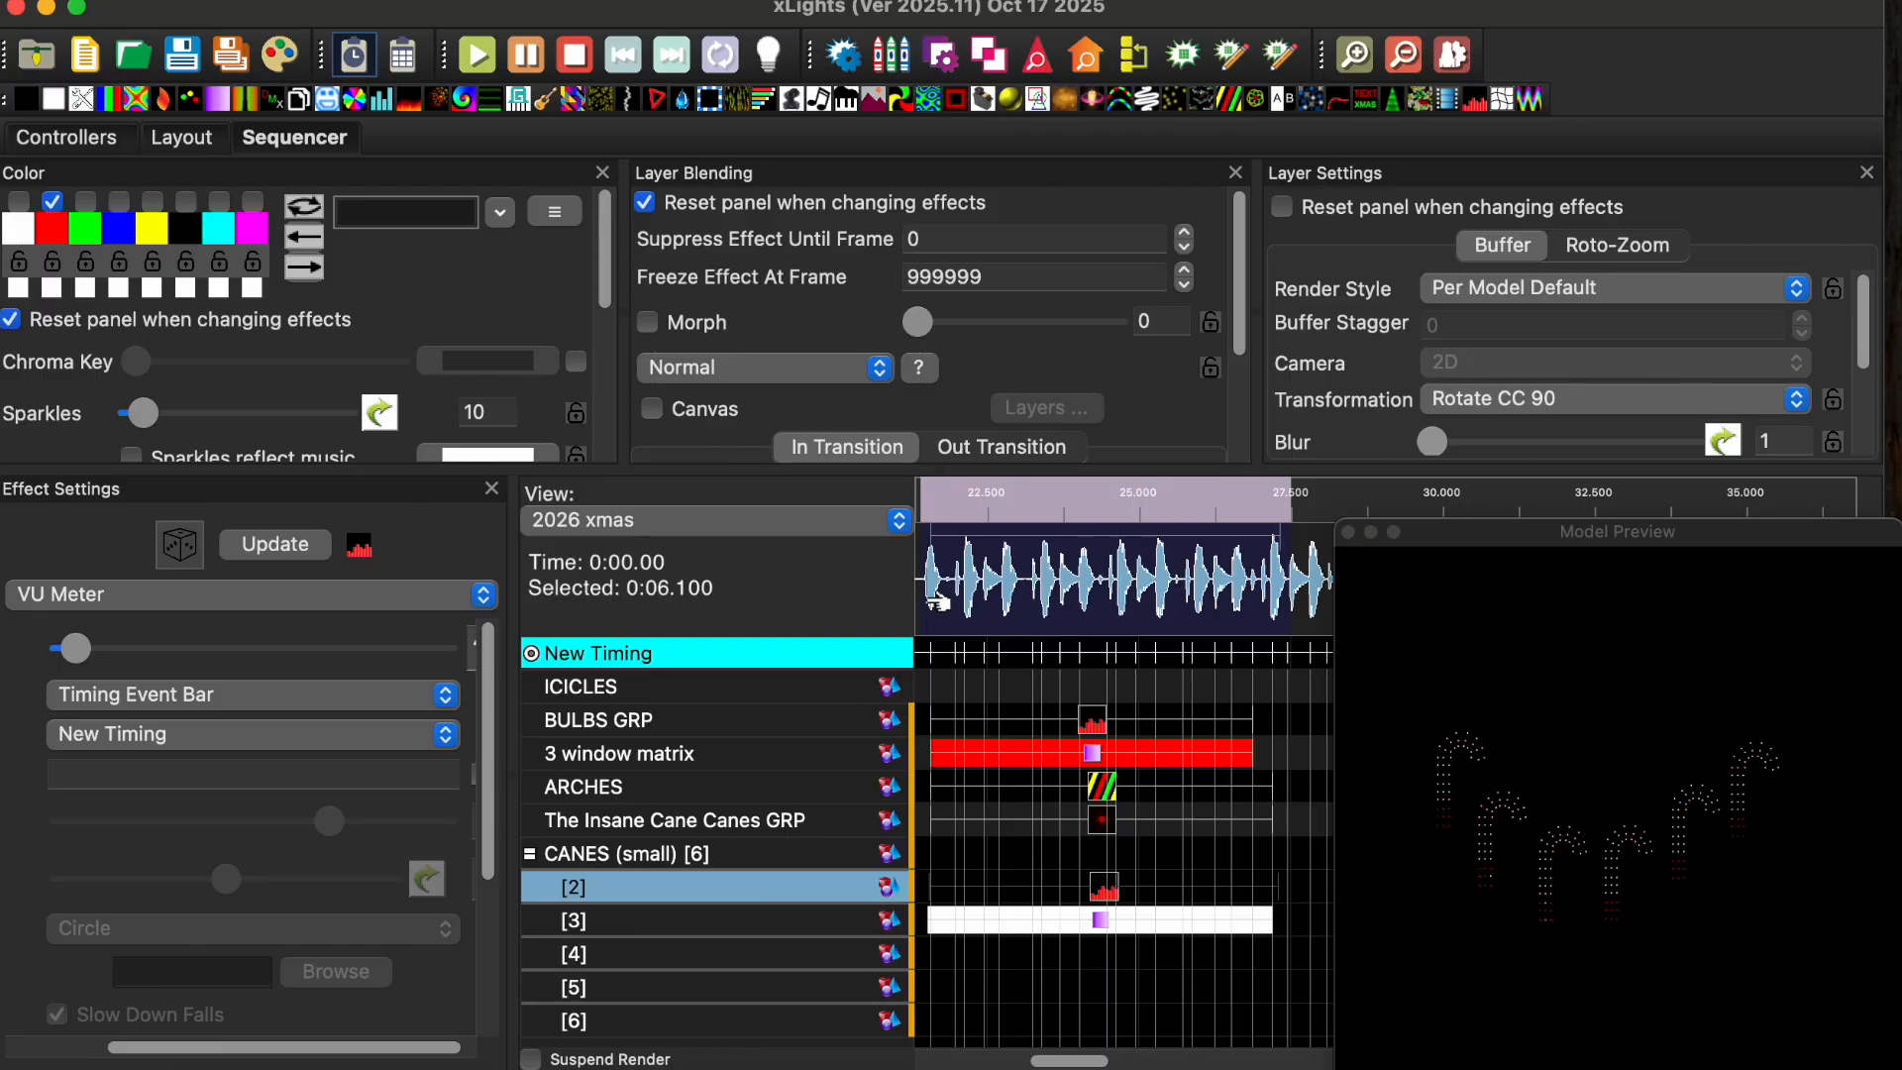
{"action": "left_click", "coordinate": [479, 68]}
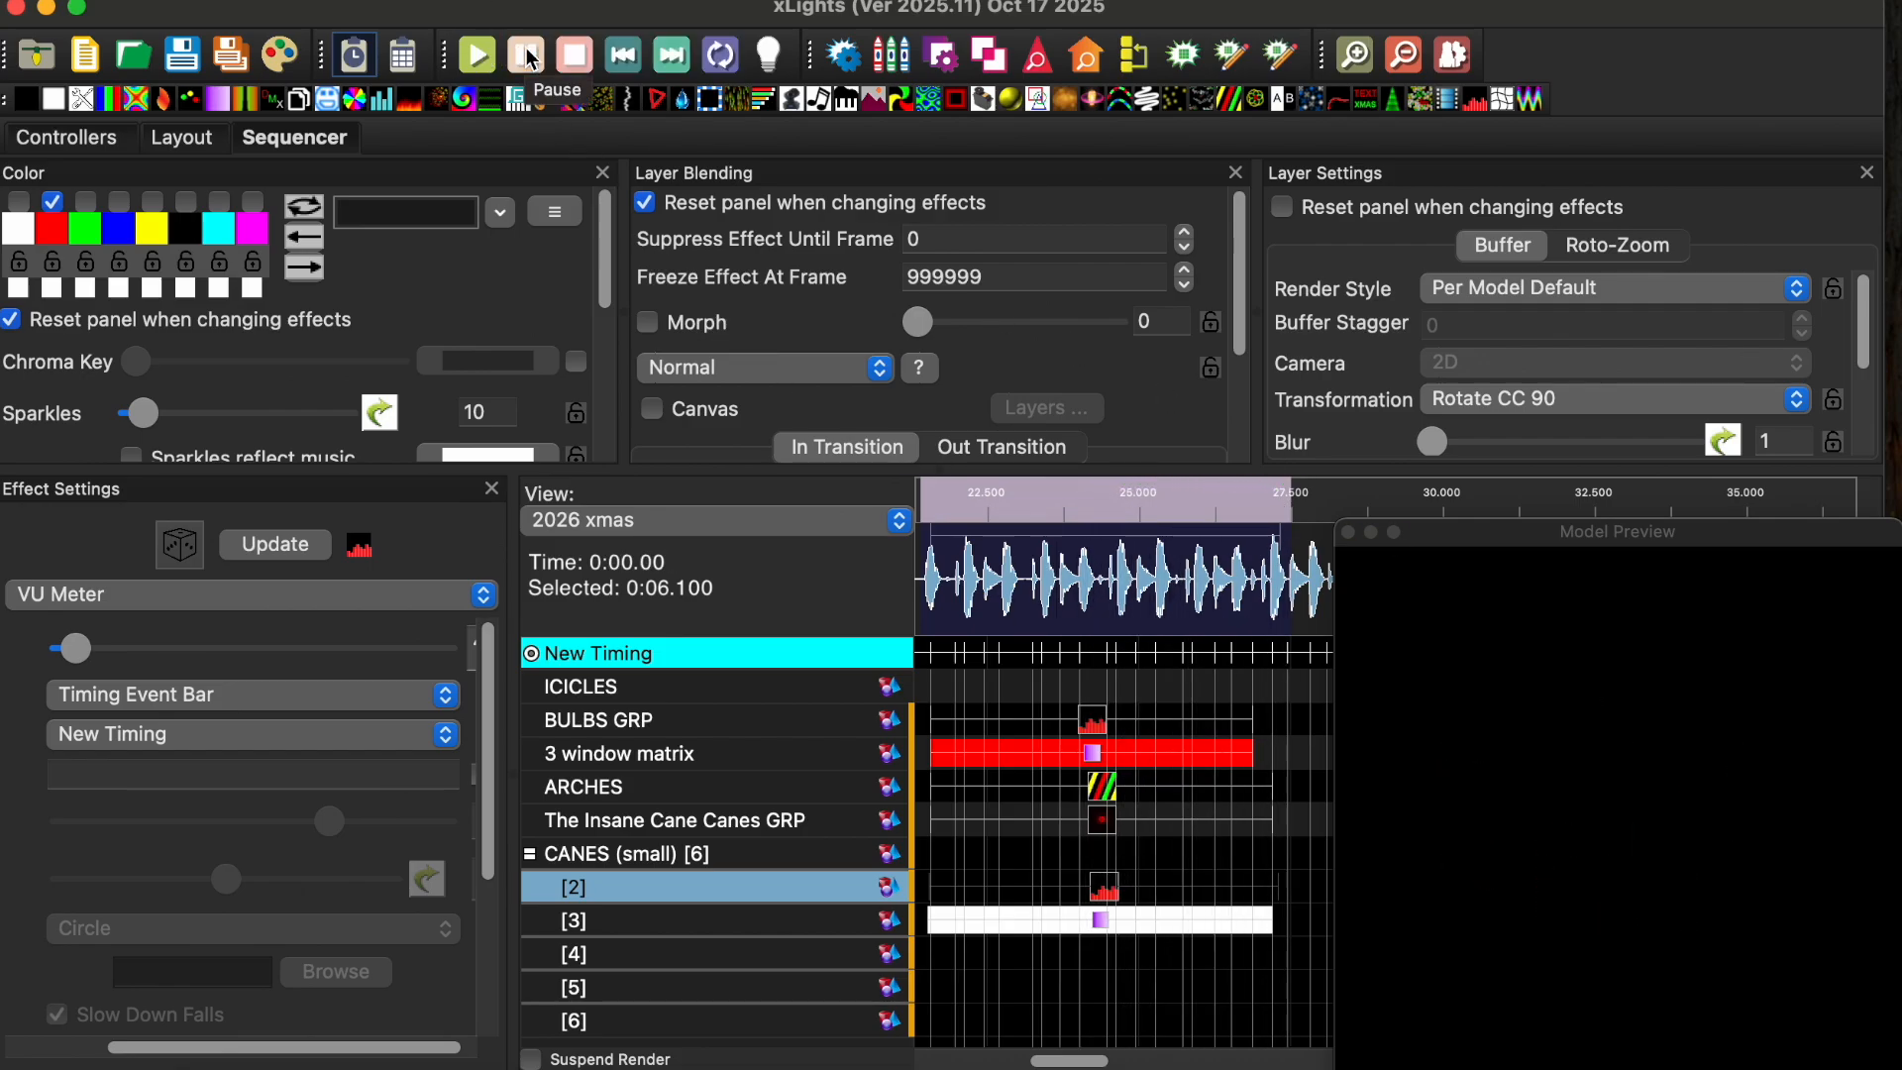
{"action": "left_click", "coordinate": [479, 62]}
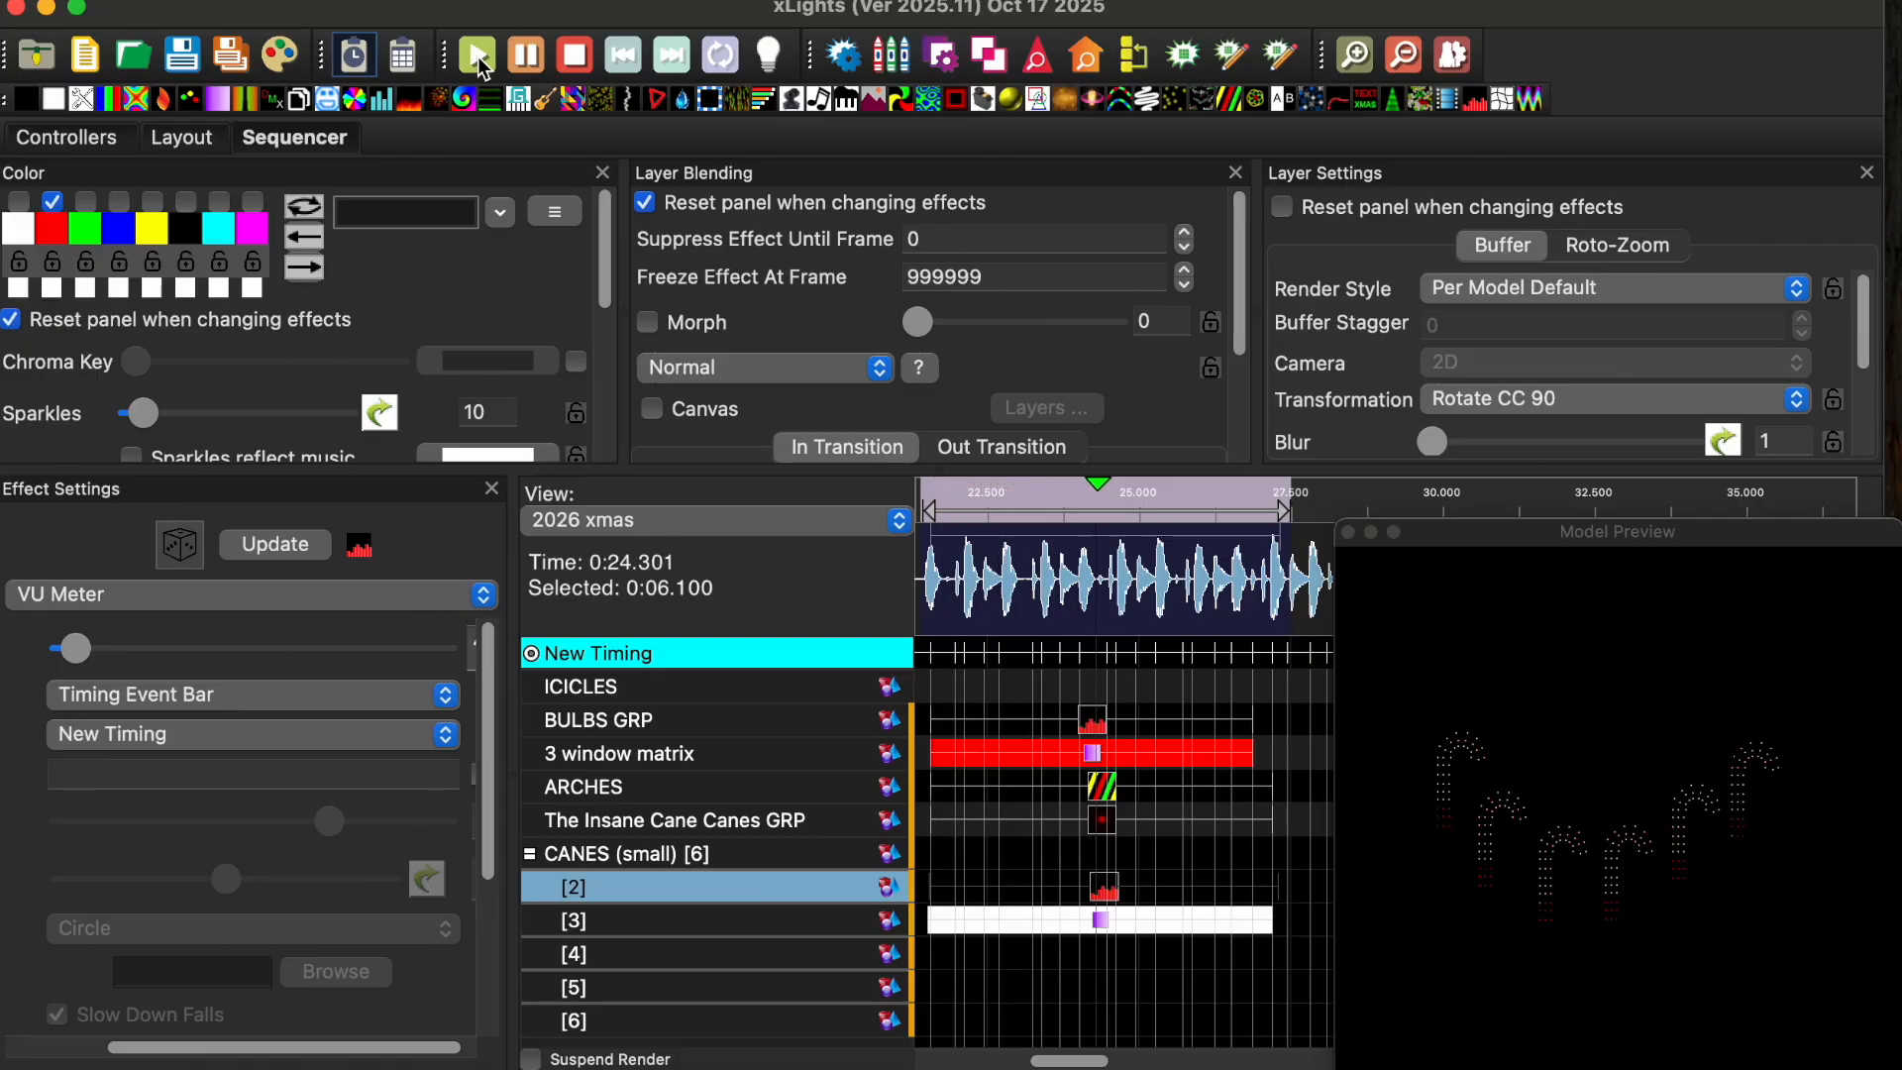
{"action": "left_click", "coordinate": [534, 58]}
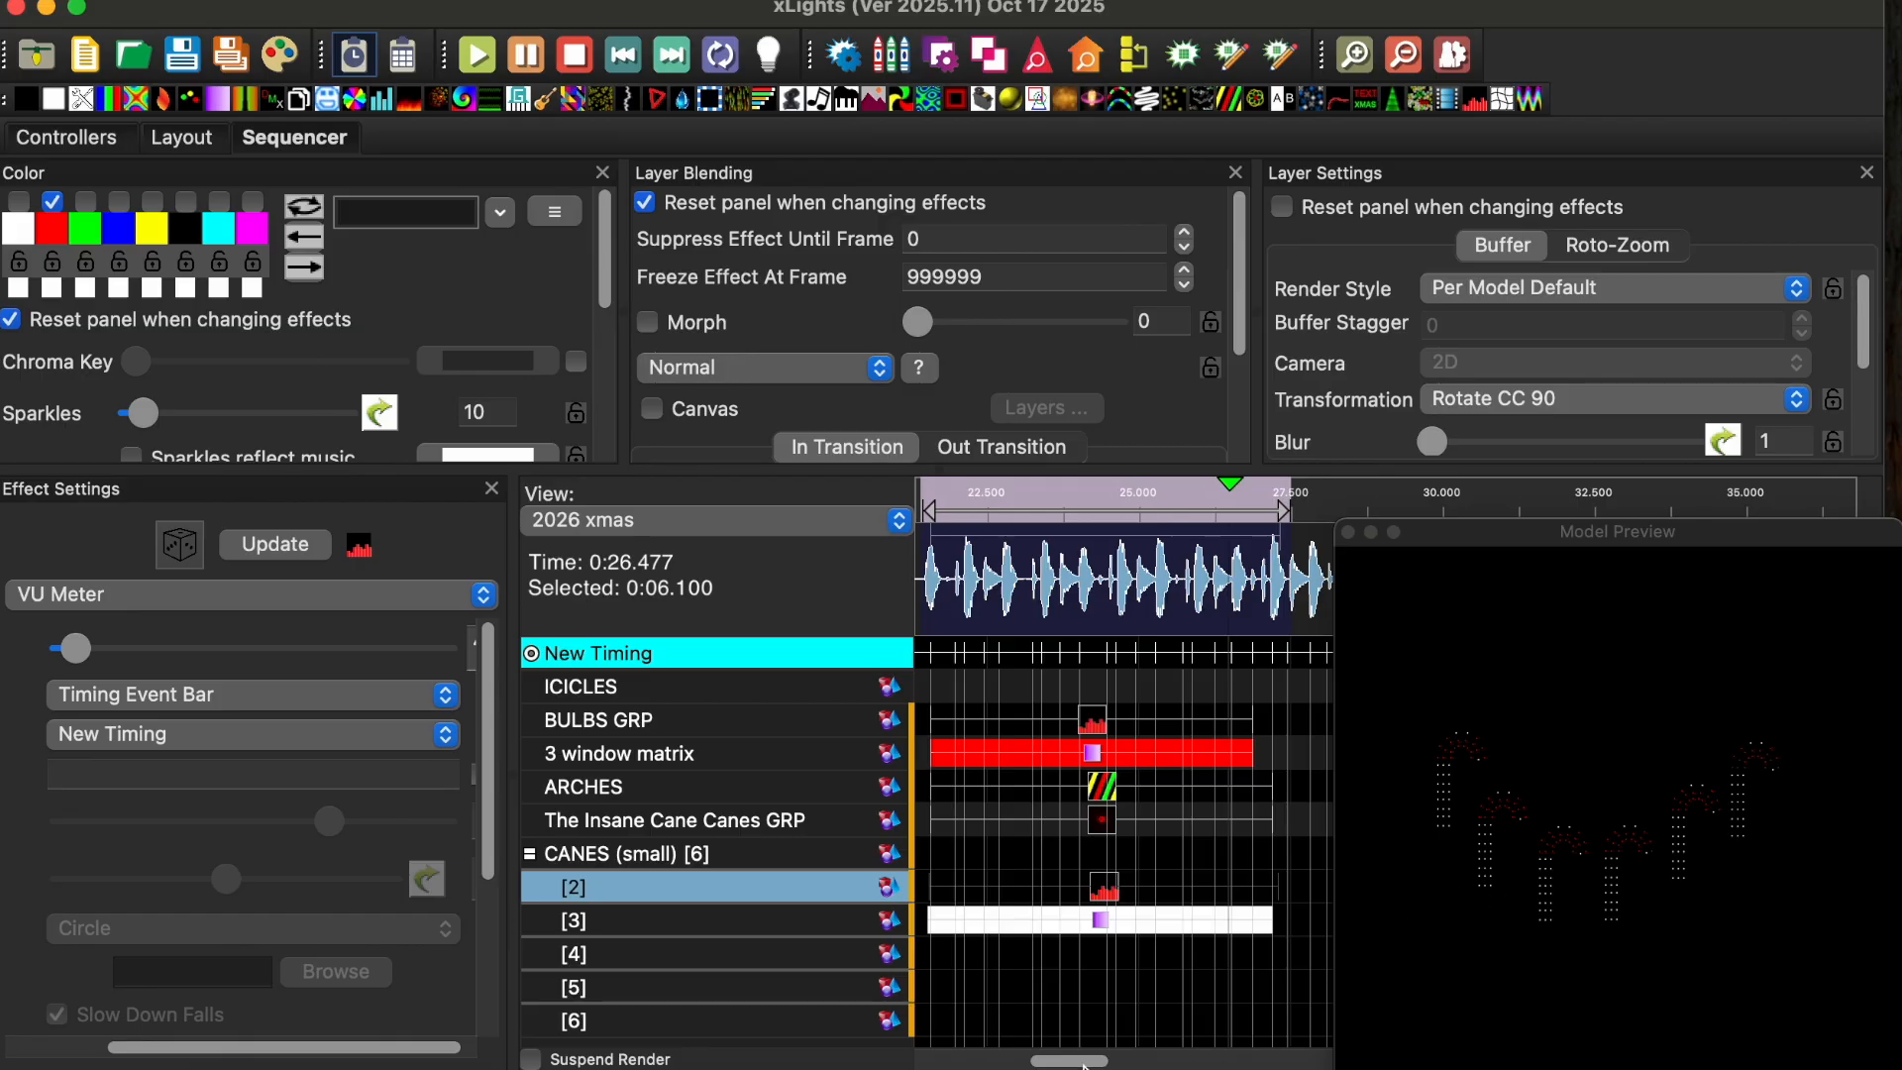
{"action": "scroll", "coordinate": [1085, 1065], "scroll_direction": "left", "scroll_amount": 2}
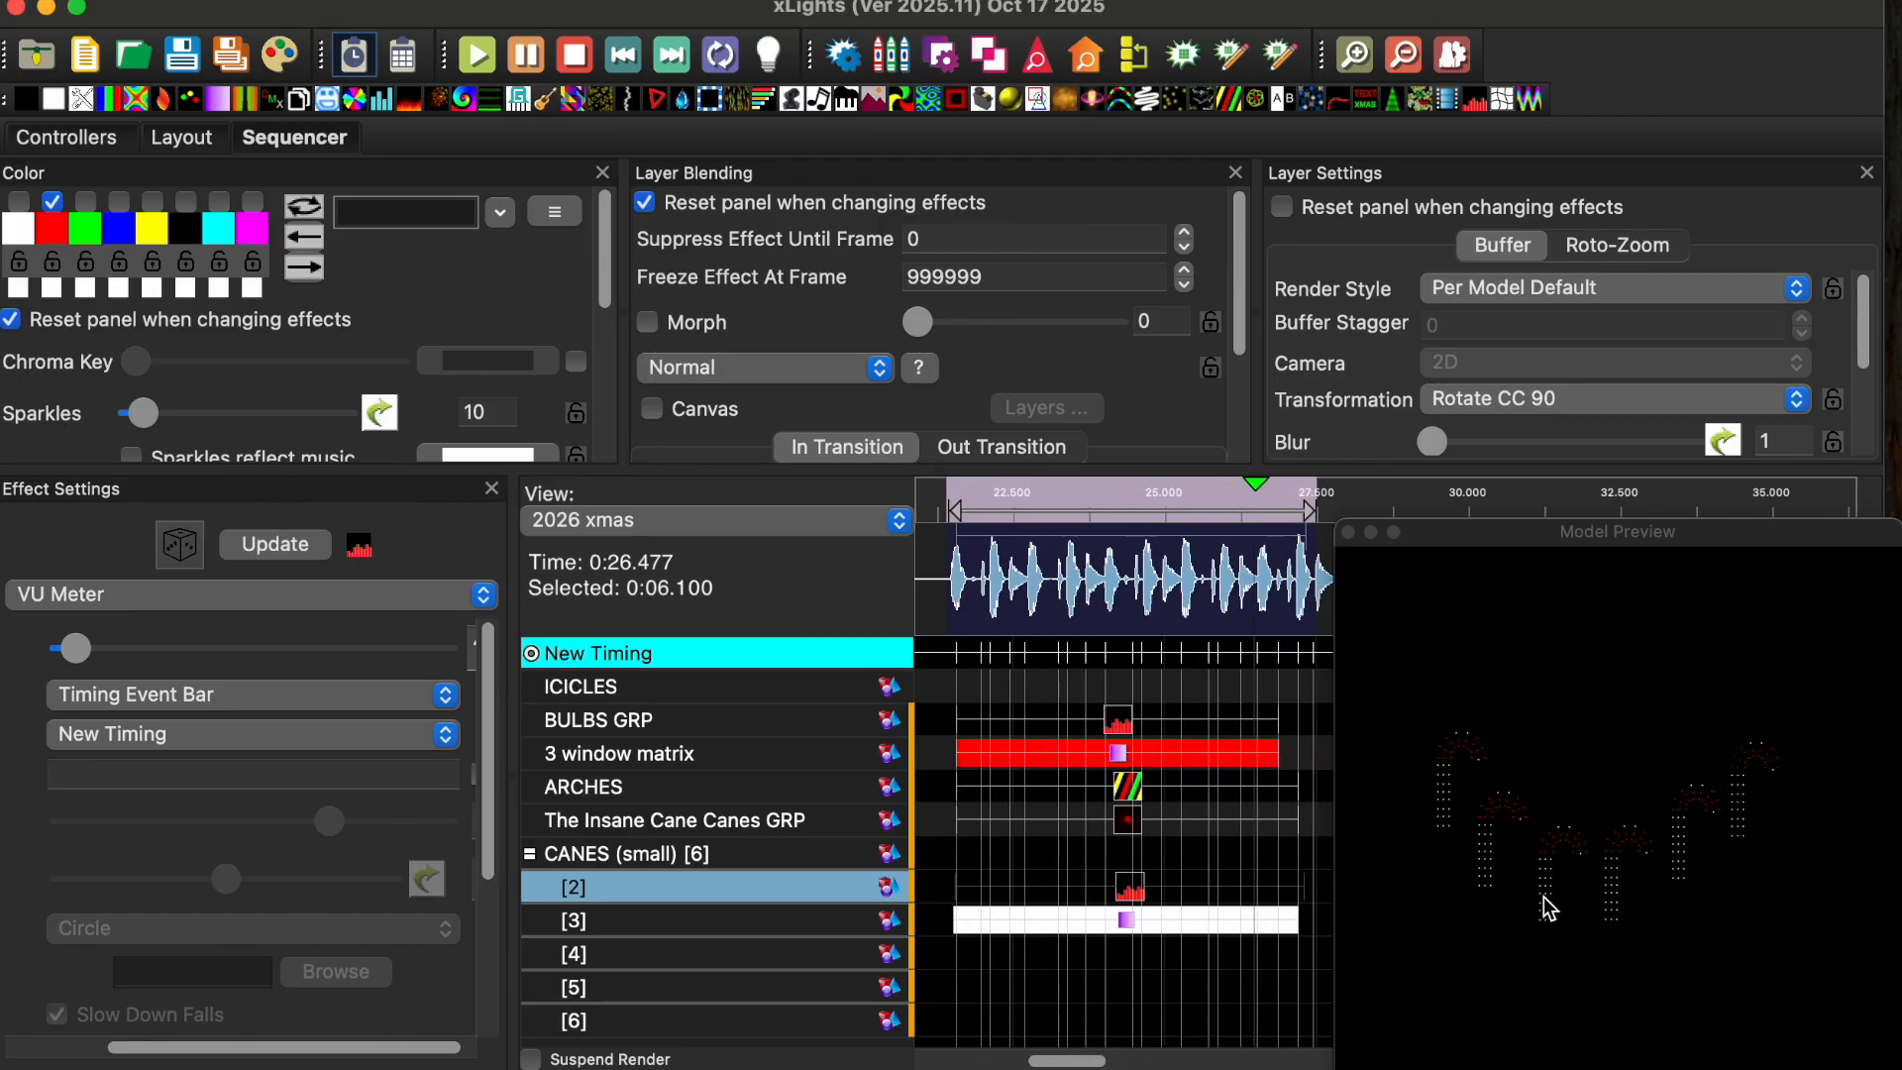